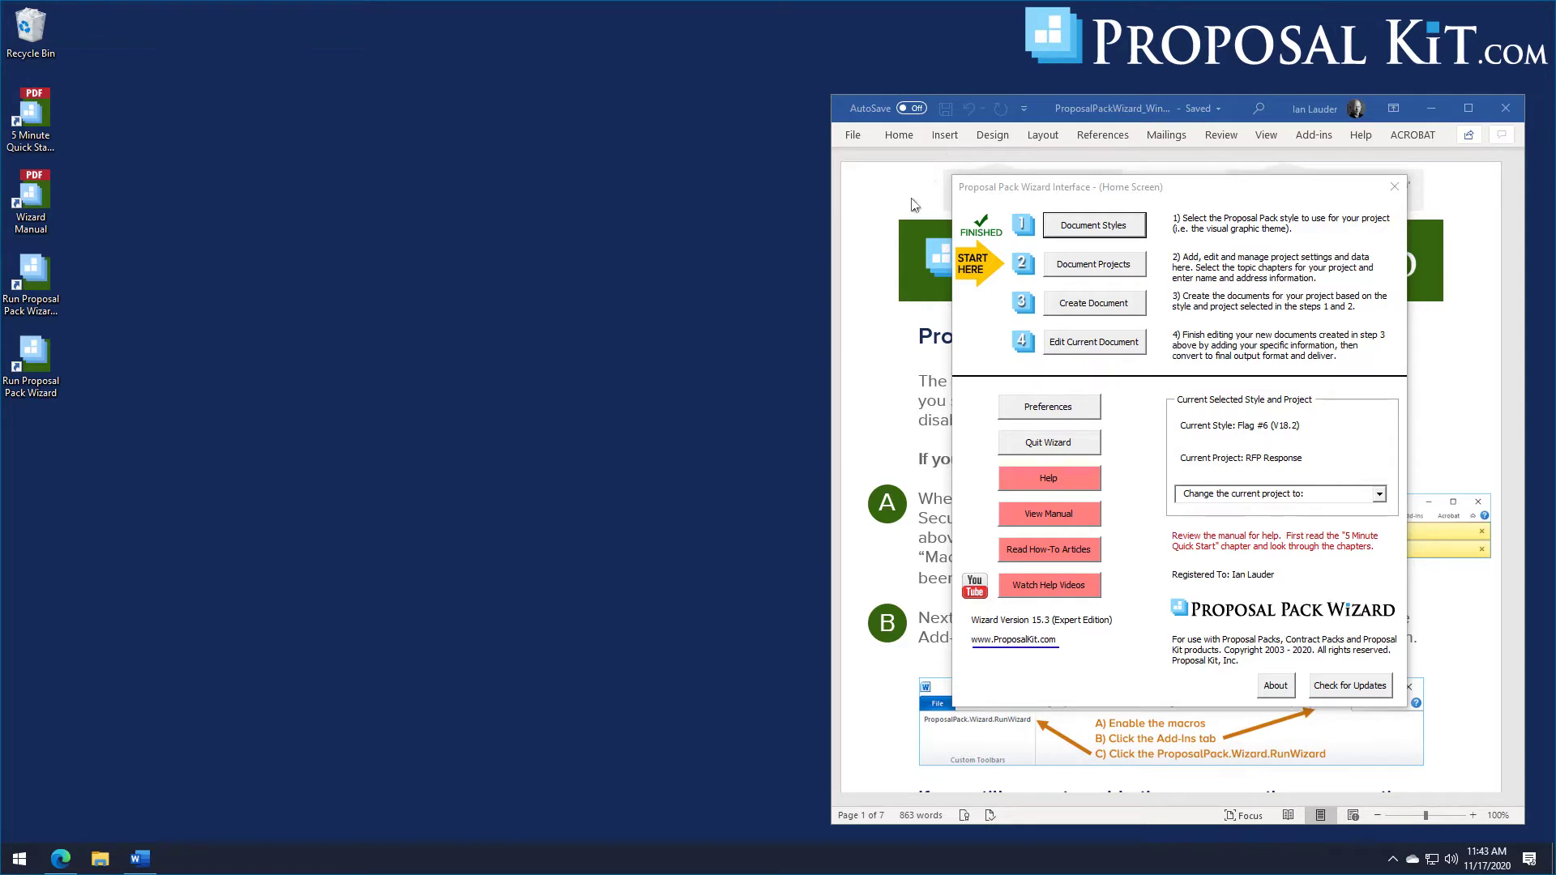
Step: Switch to Edge, read the government (GSA) contract article through its related samples and Flag design themes, and close the browser
left_click(1185, 188)
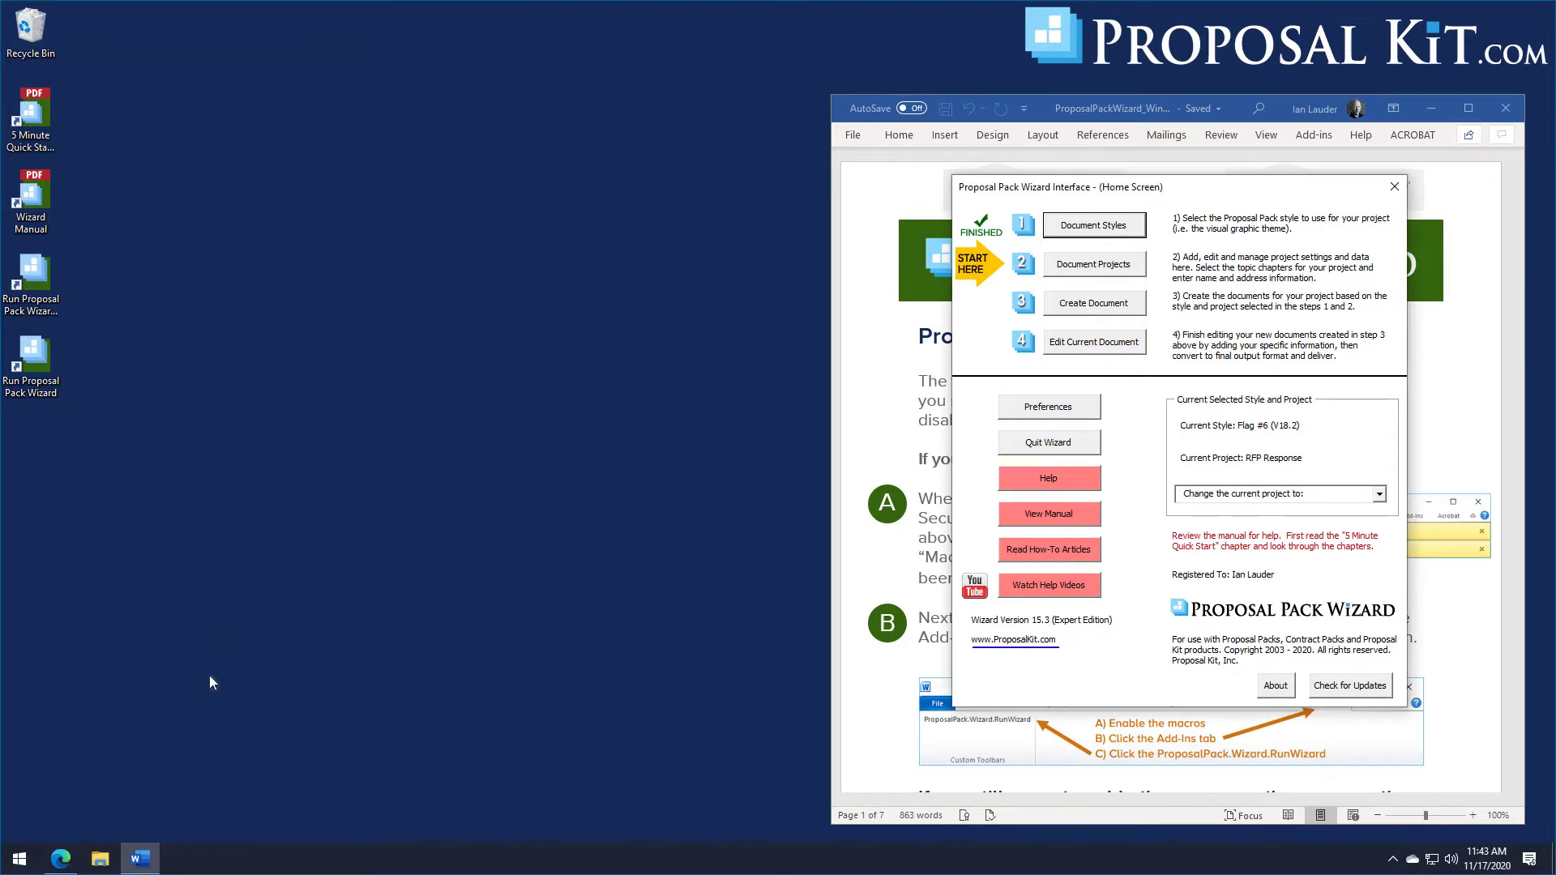
left_click(61, 858)
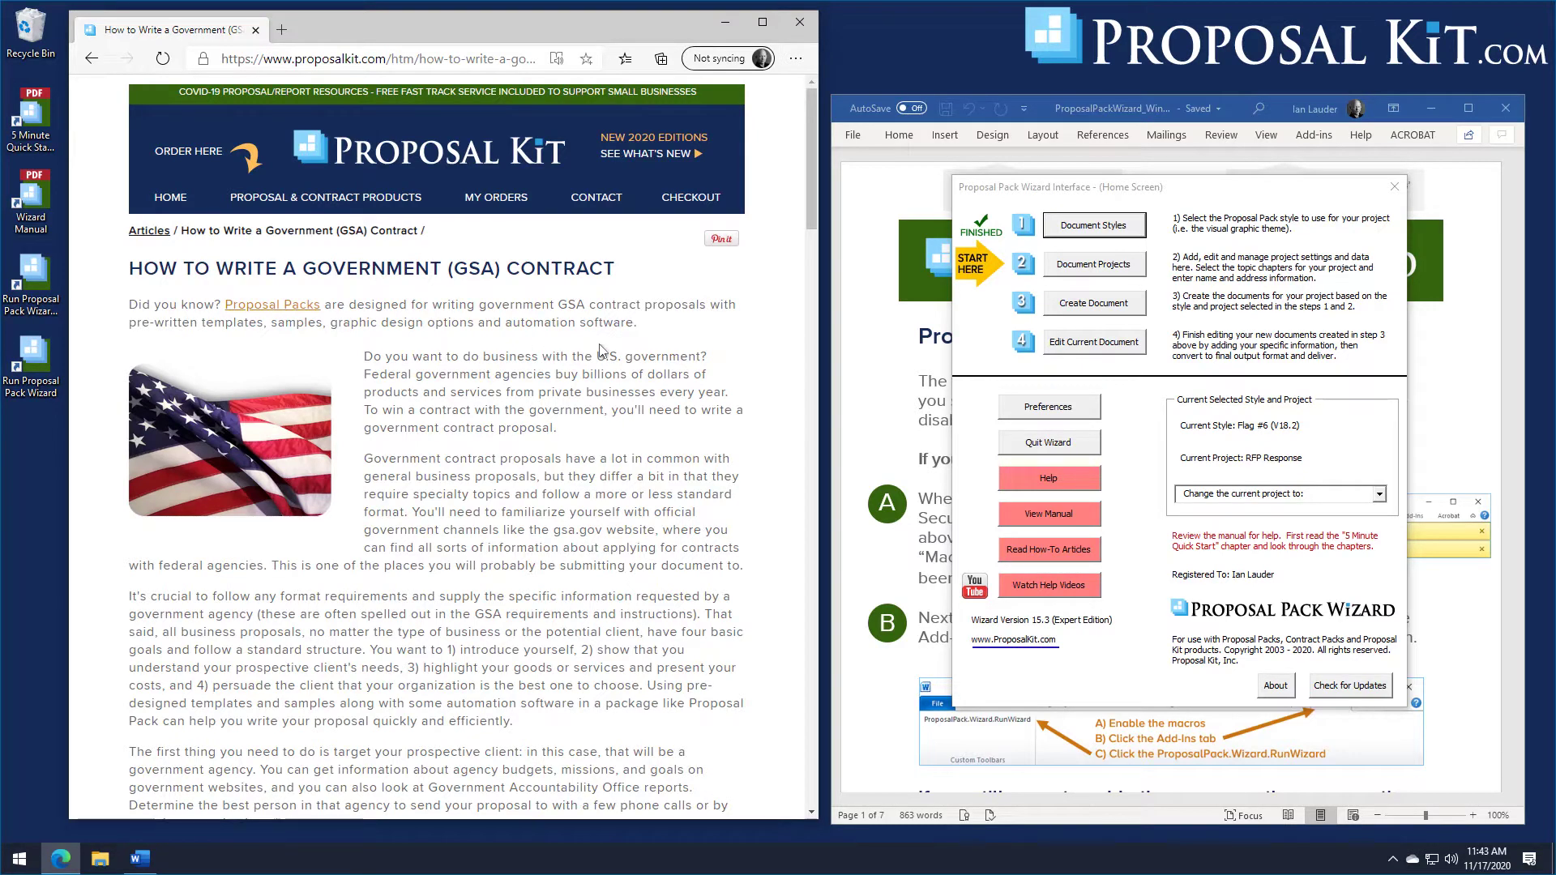
left_click_drag(809, 163, 818, 494)
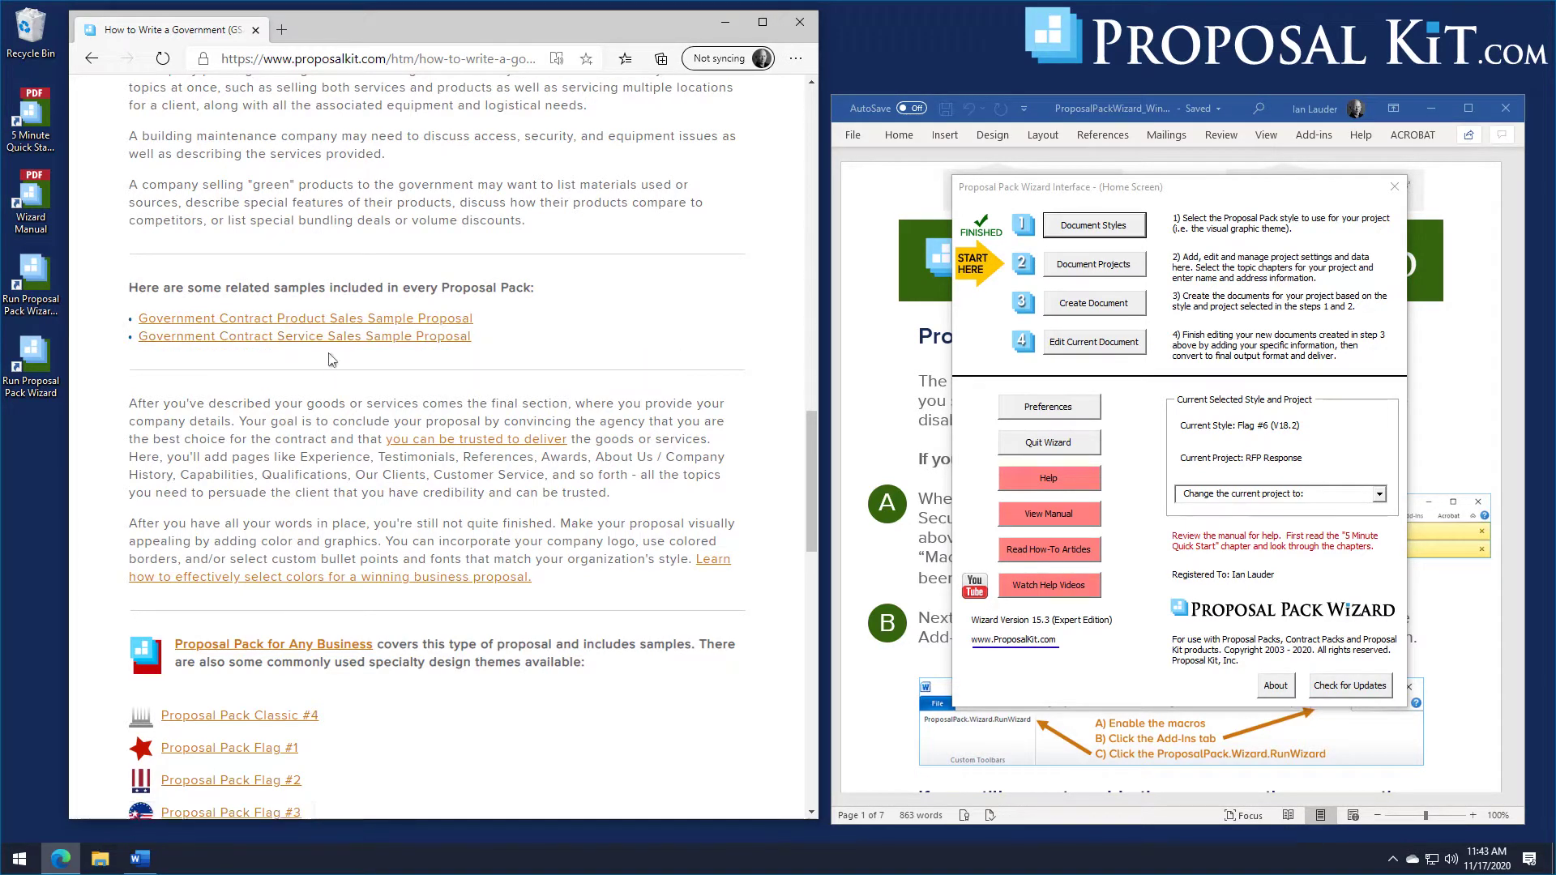
scroll(316, 398, "down", 4)
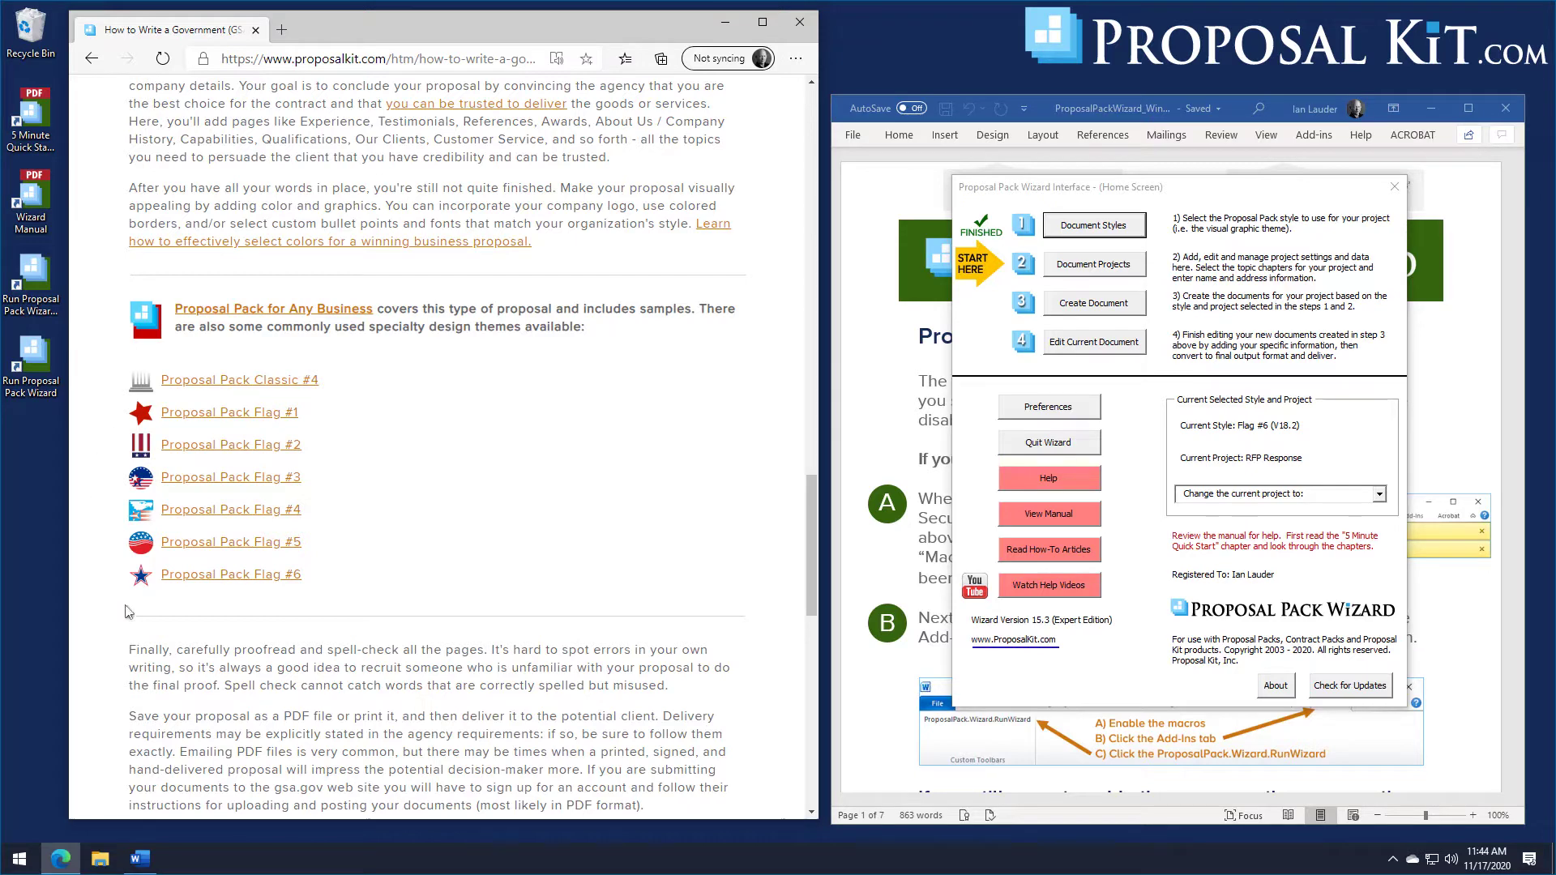
scroll(713, 426, "down", 10)
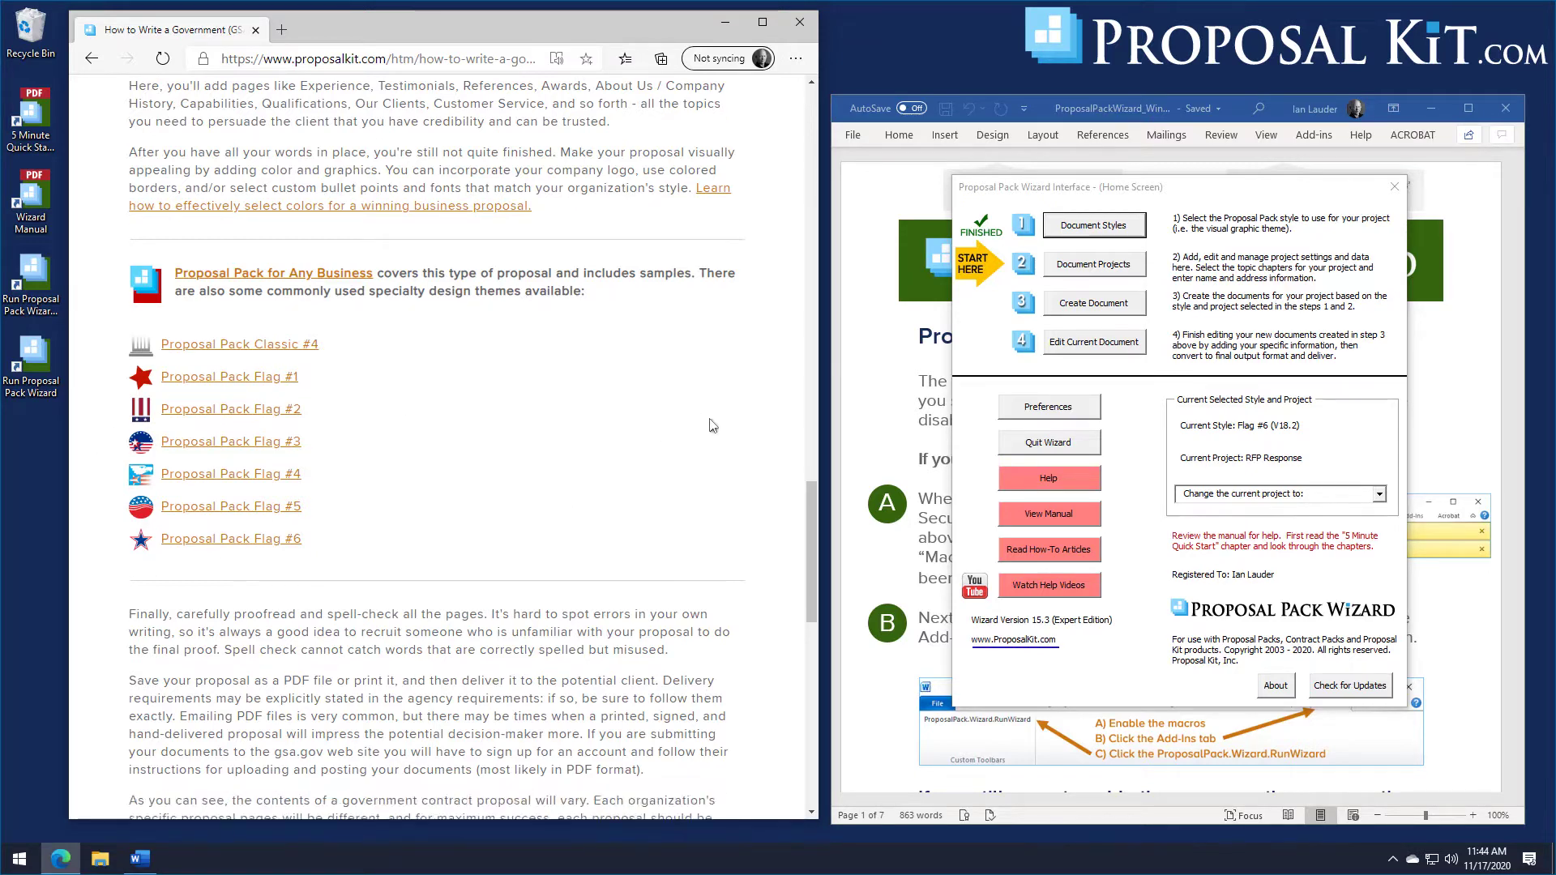
left_click(800, 22)
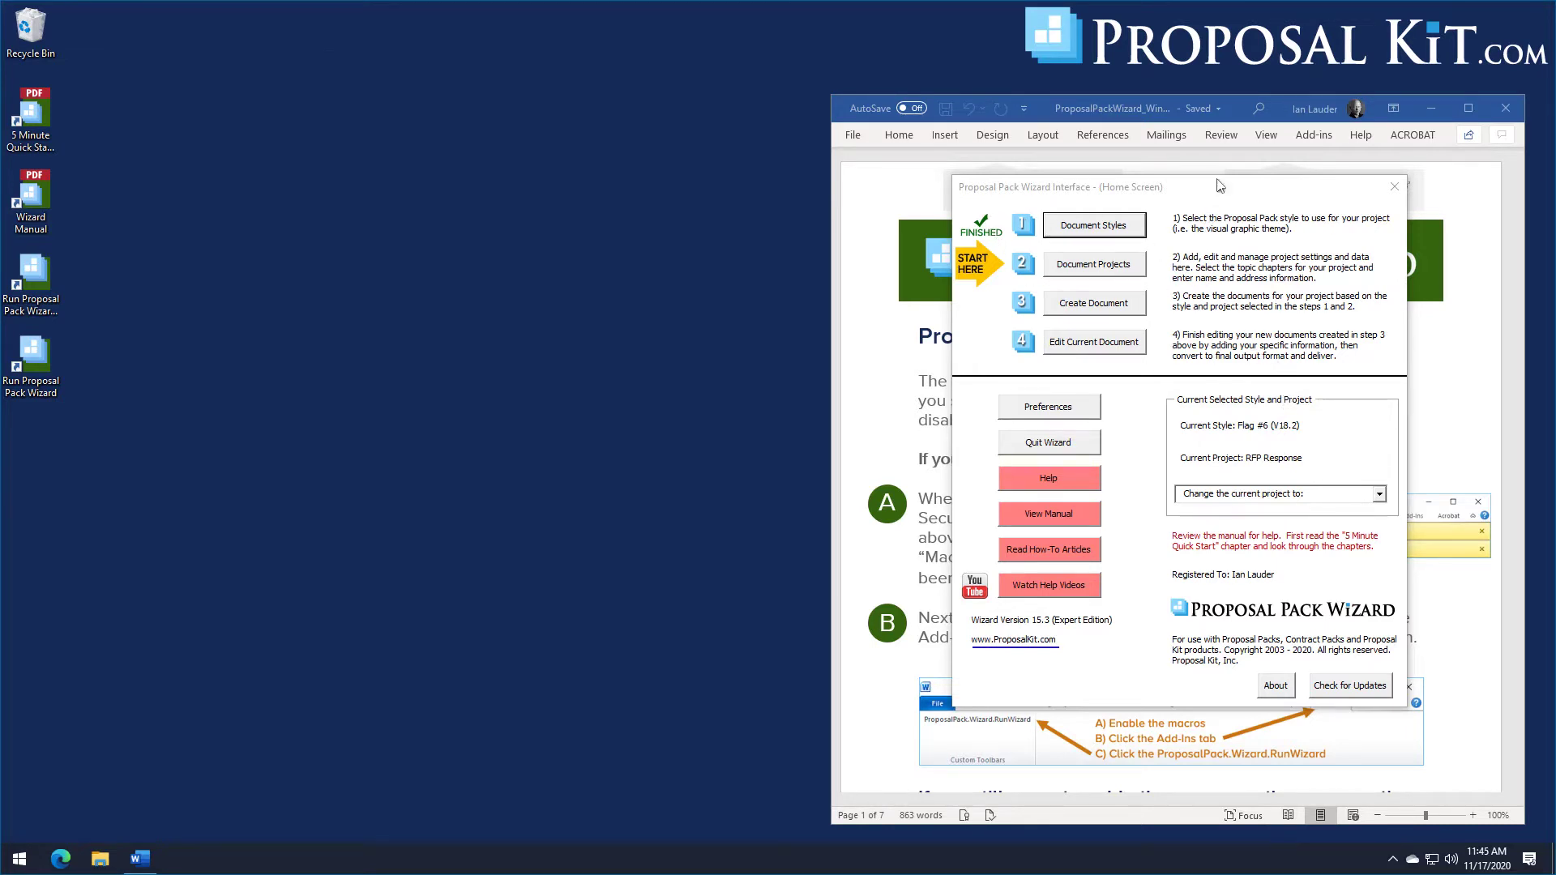
Step: Start a new document project in the Proposal Pack Wizard and open its document picker
mouse_move(1220, 186)
left_mouse_down()
mouse_move(1236, 187)
mouse_move(1223, 188)
left_mouse_up()
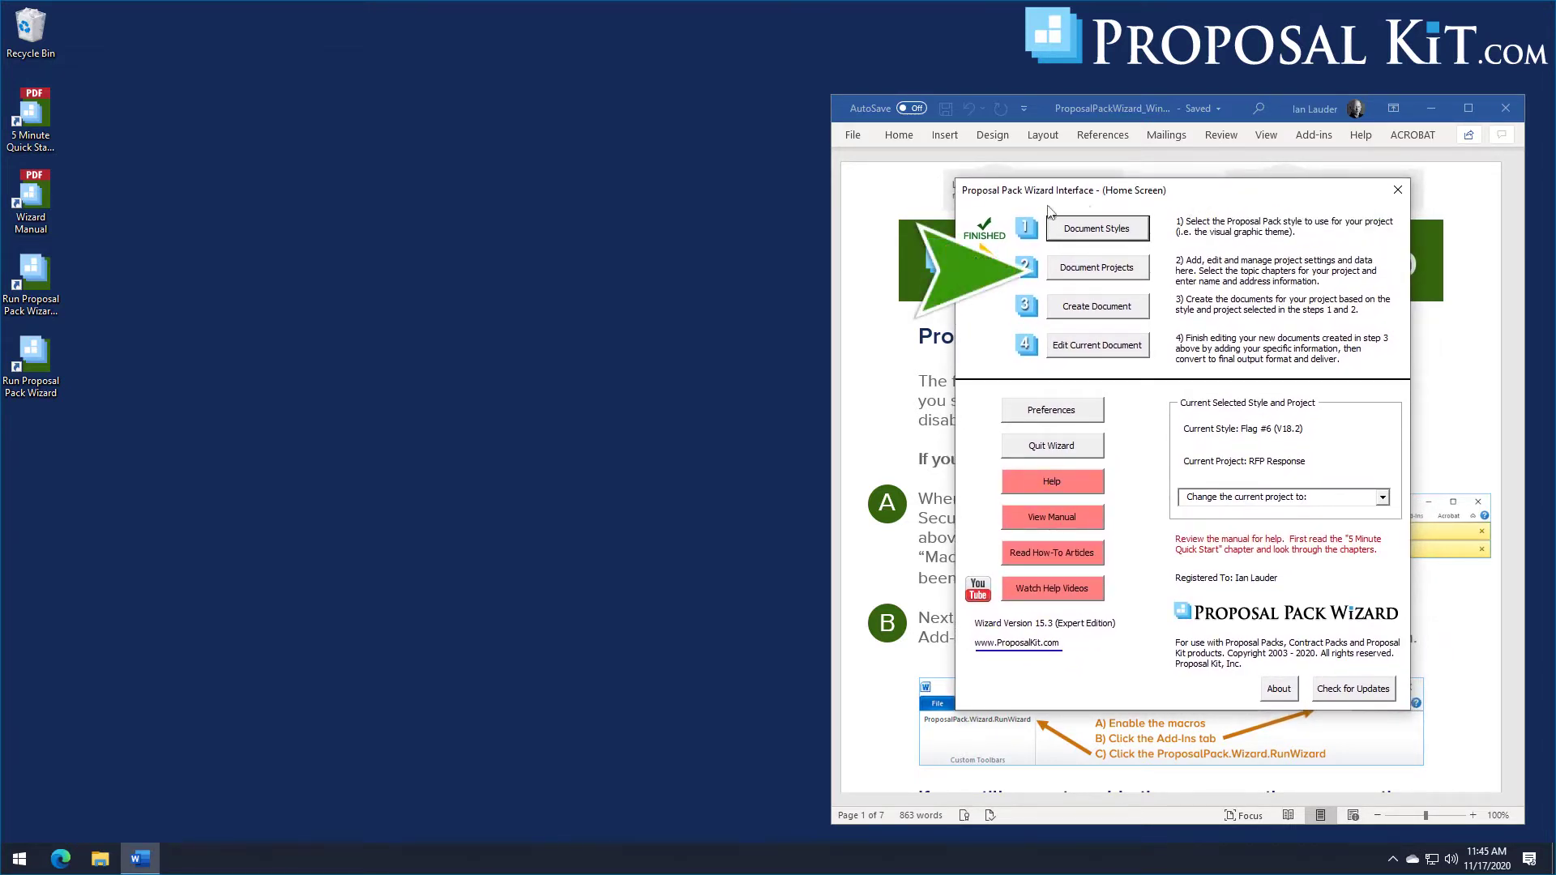
left_click(1126, 272)
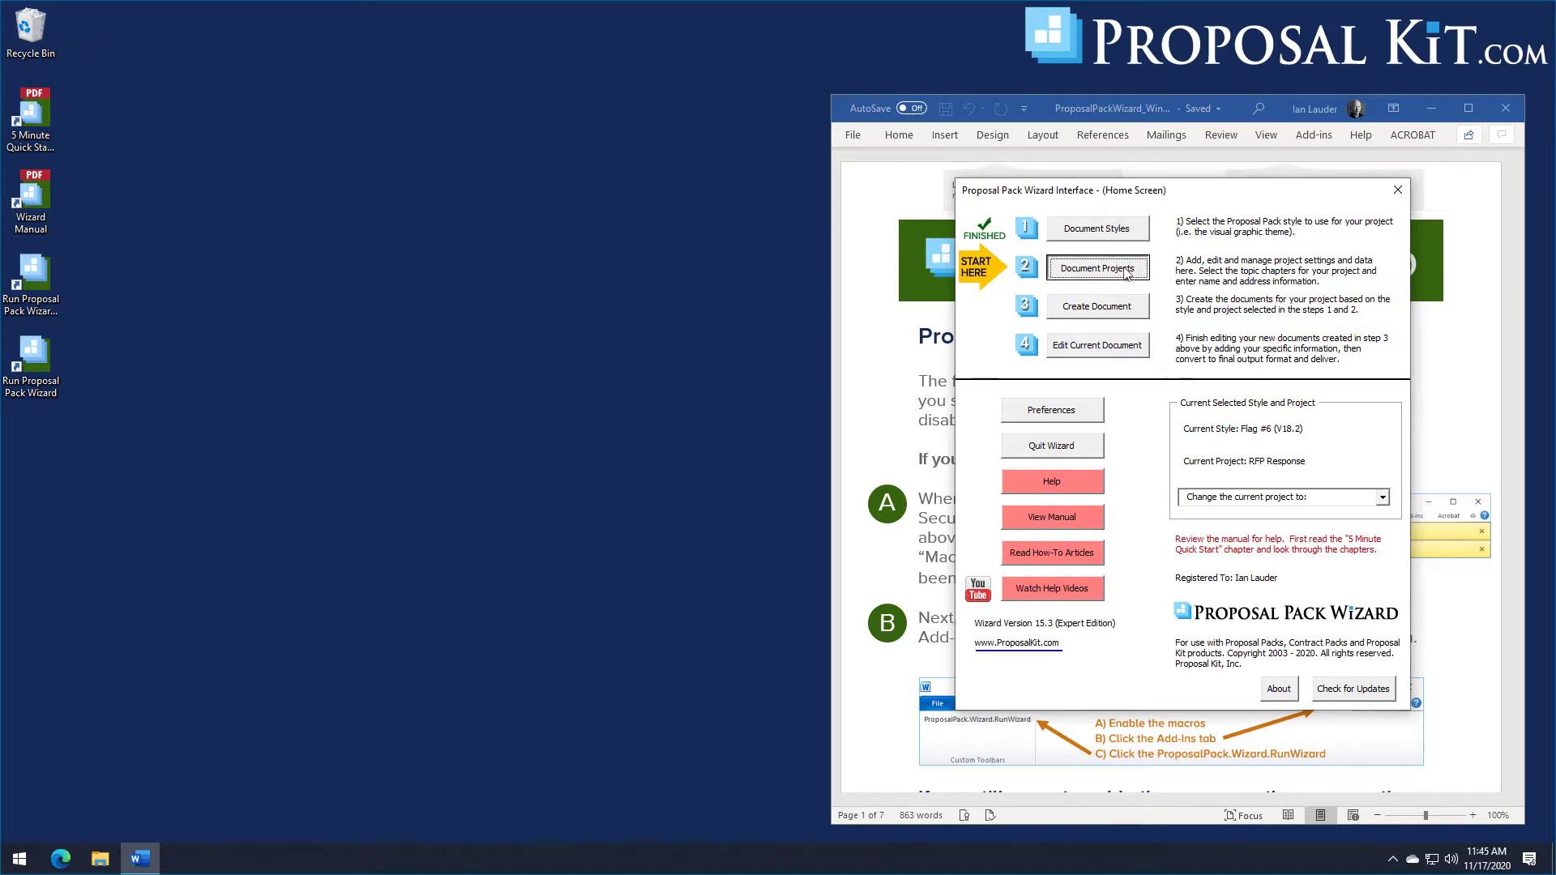
left_click(989, 420)
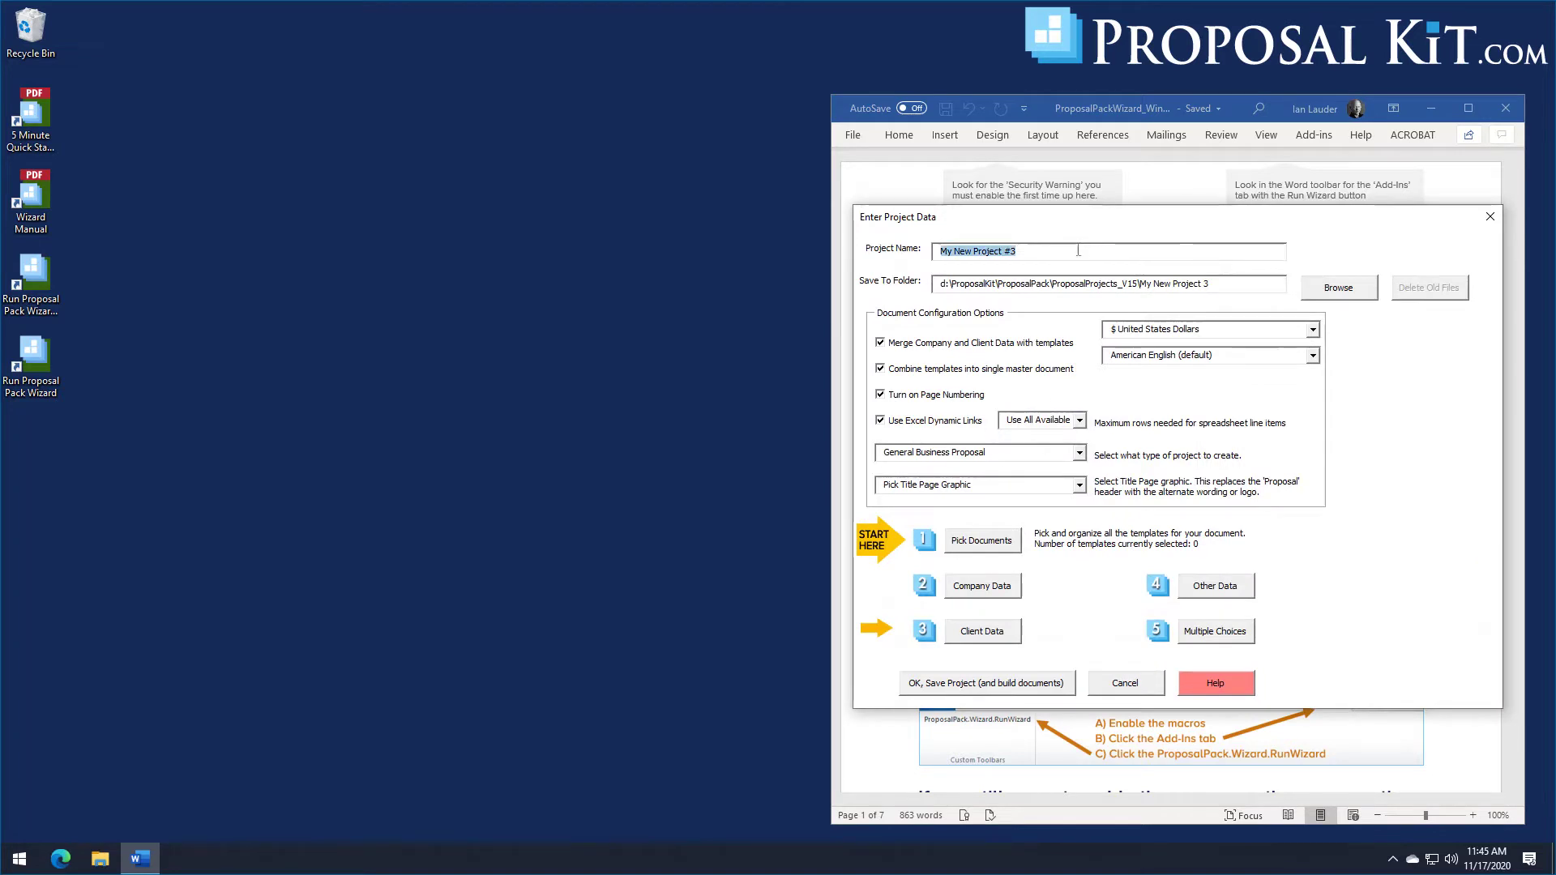
left_click(990, 547)
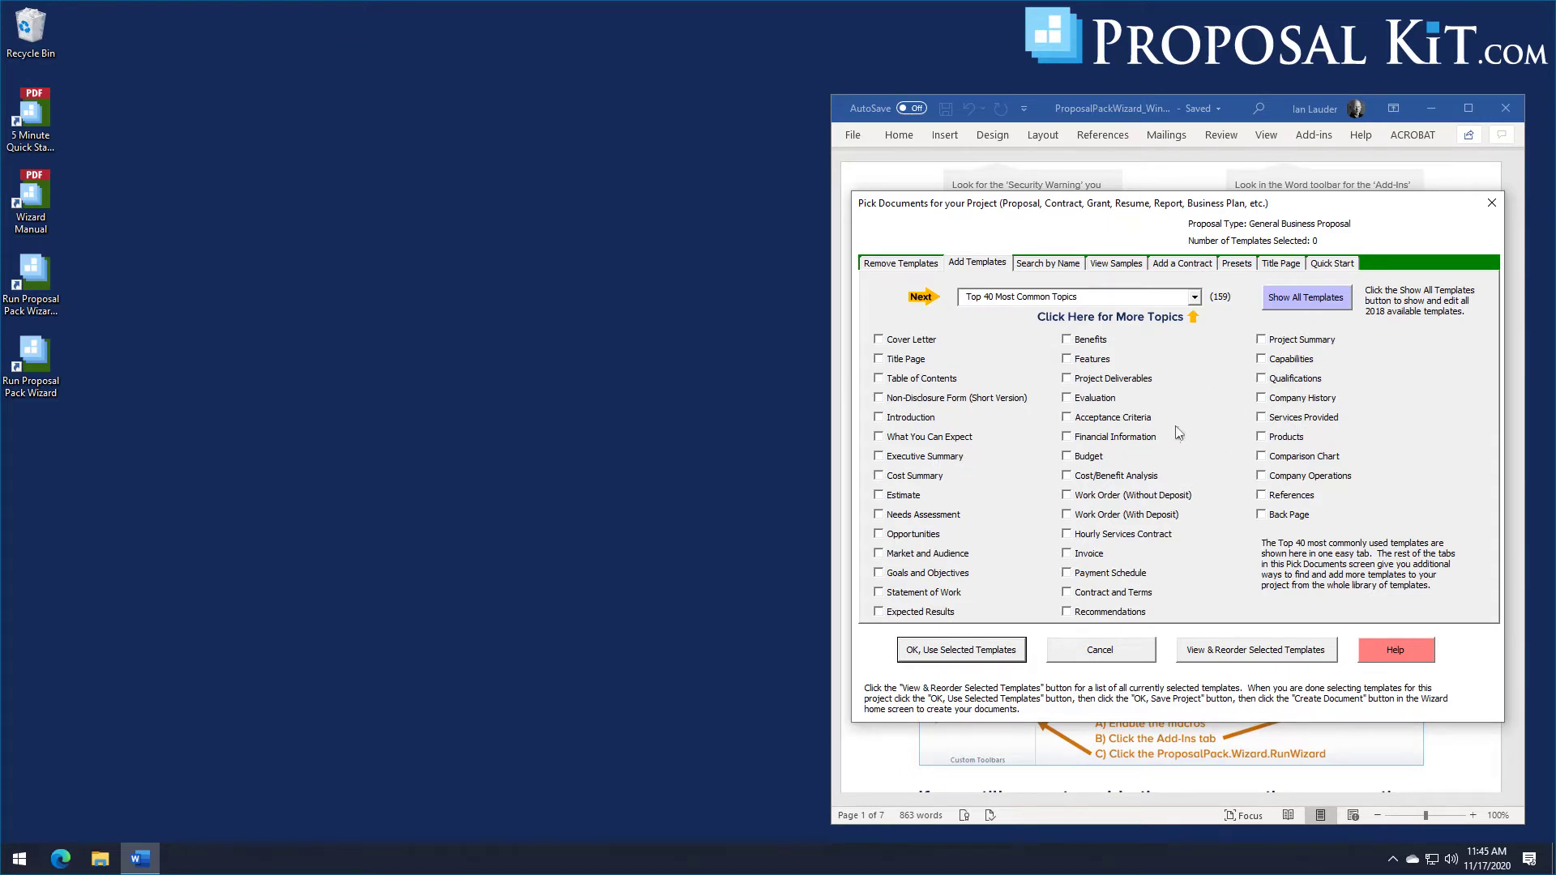
Step: Look through the template topic categories and display the Government Contracts templates
left_click(1195, 299)
scroll(1197, 327, "down", 4)
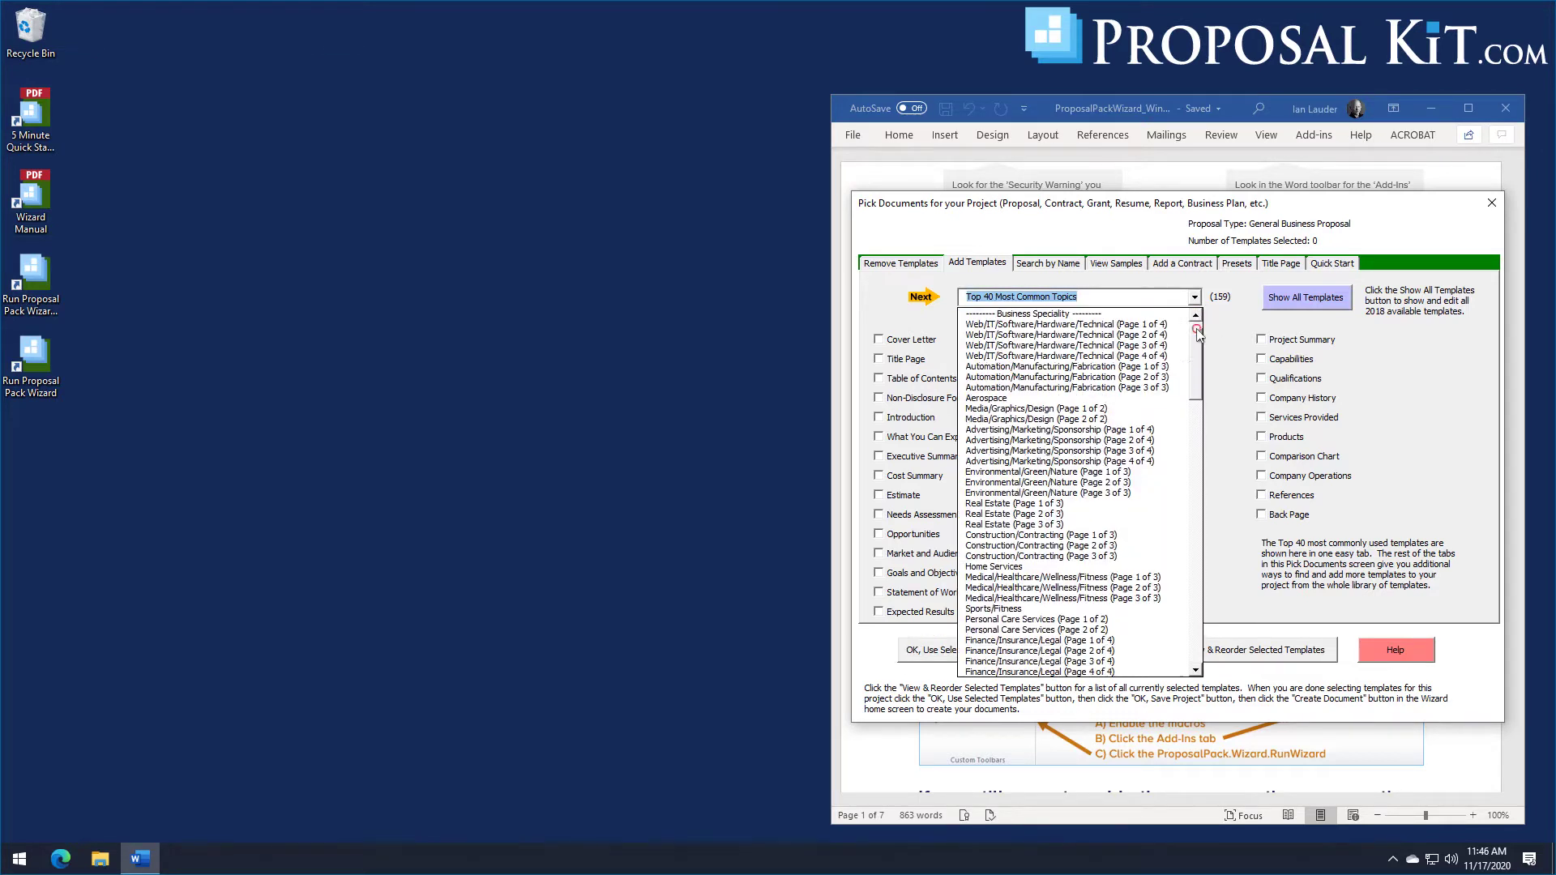
left_click_drag(1202, 370, 1211, 522)
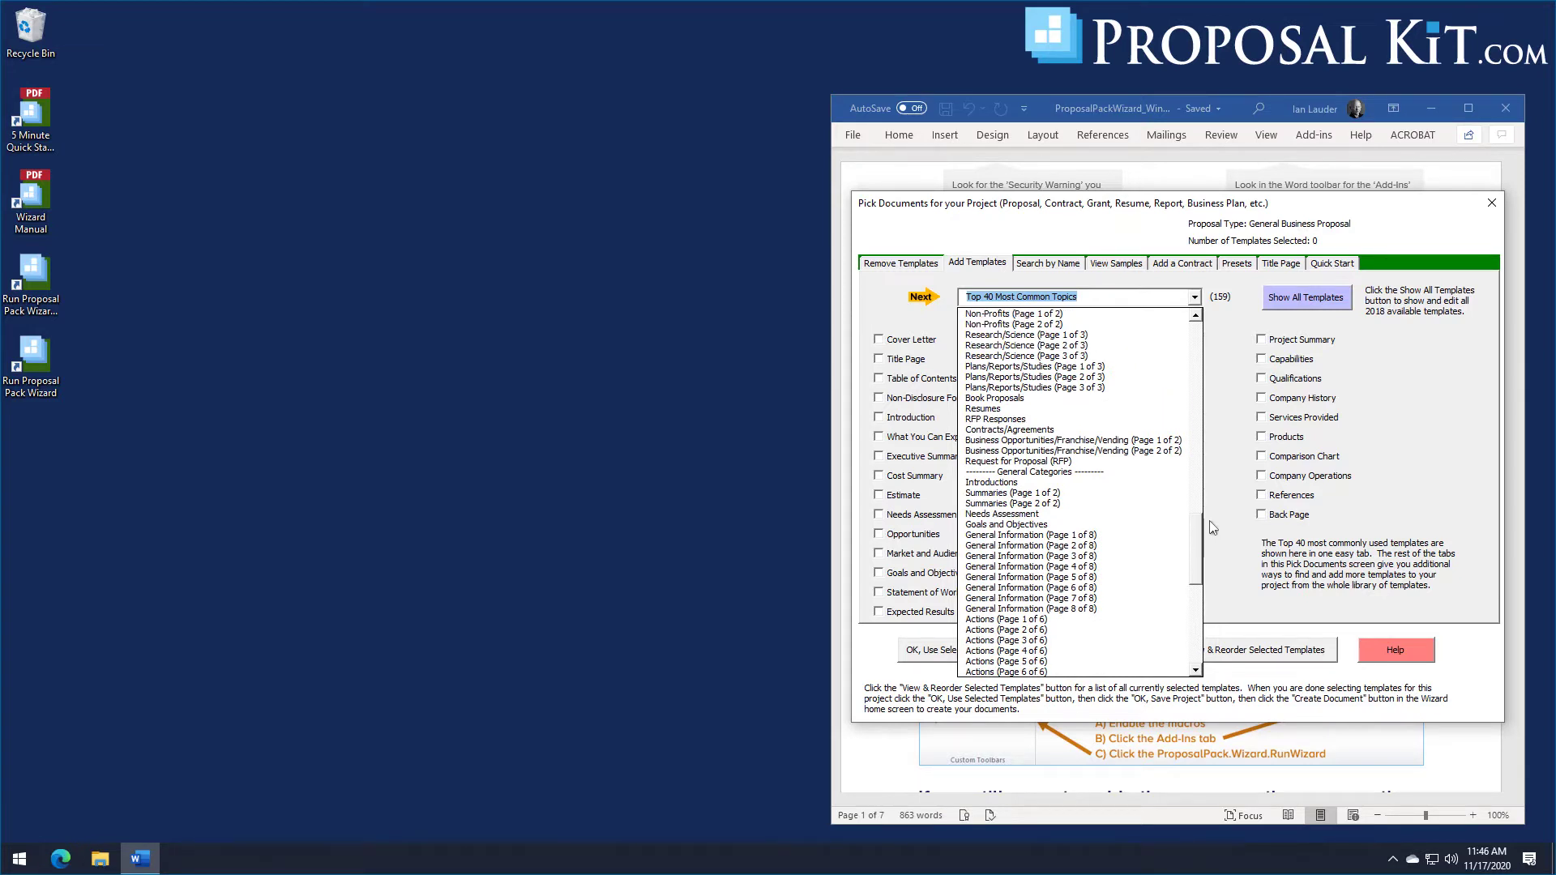
left_click_drag(1198, 531, 1205, 618)
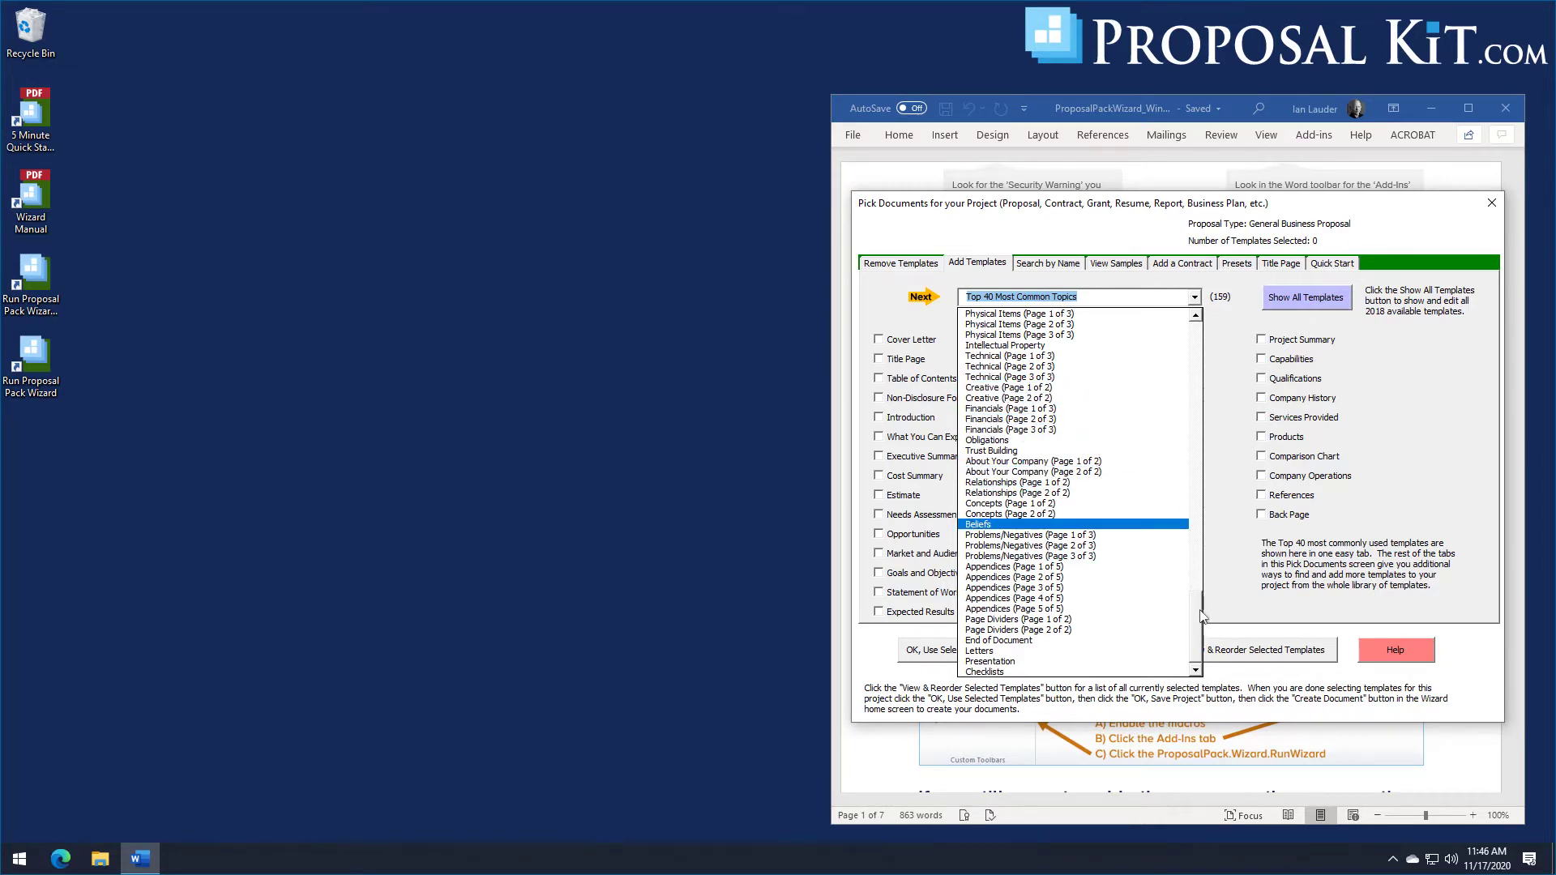
left_click_drag(1202, 616, 1207, 520)
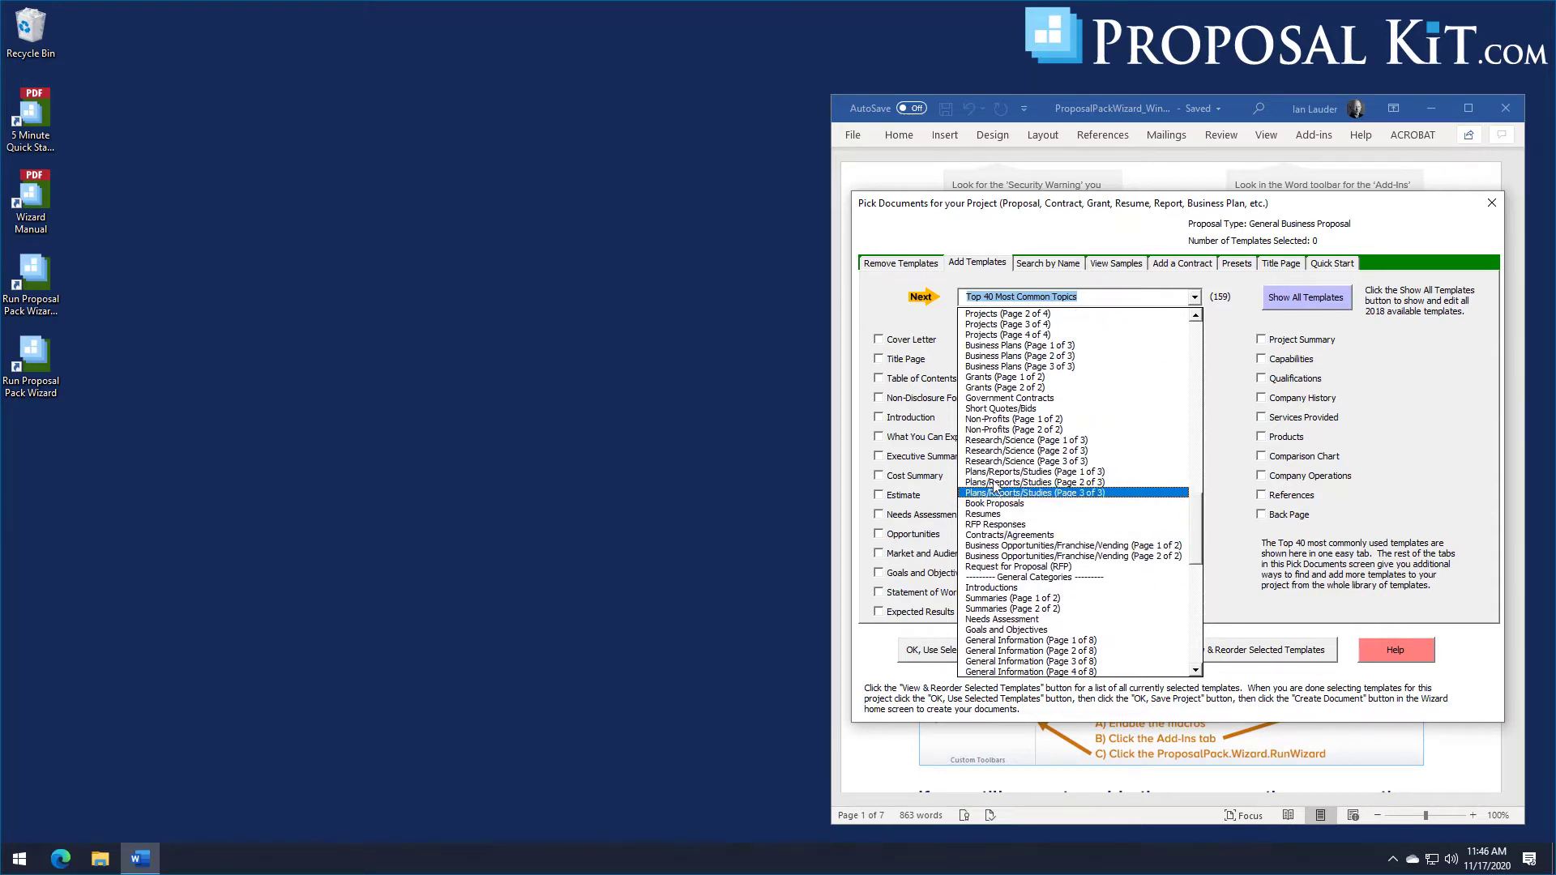
left_click(1006, 398)
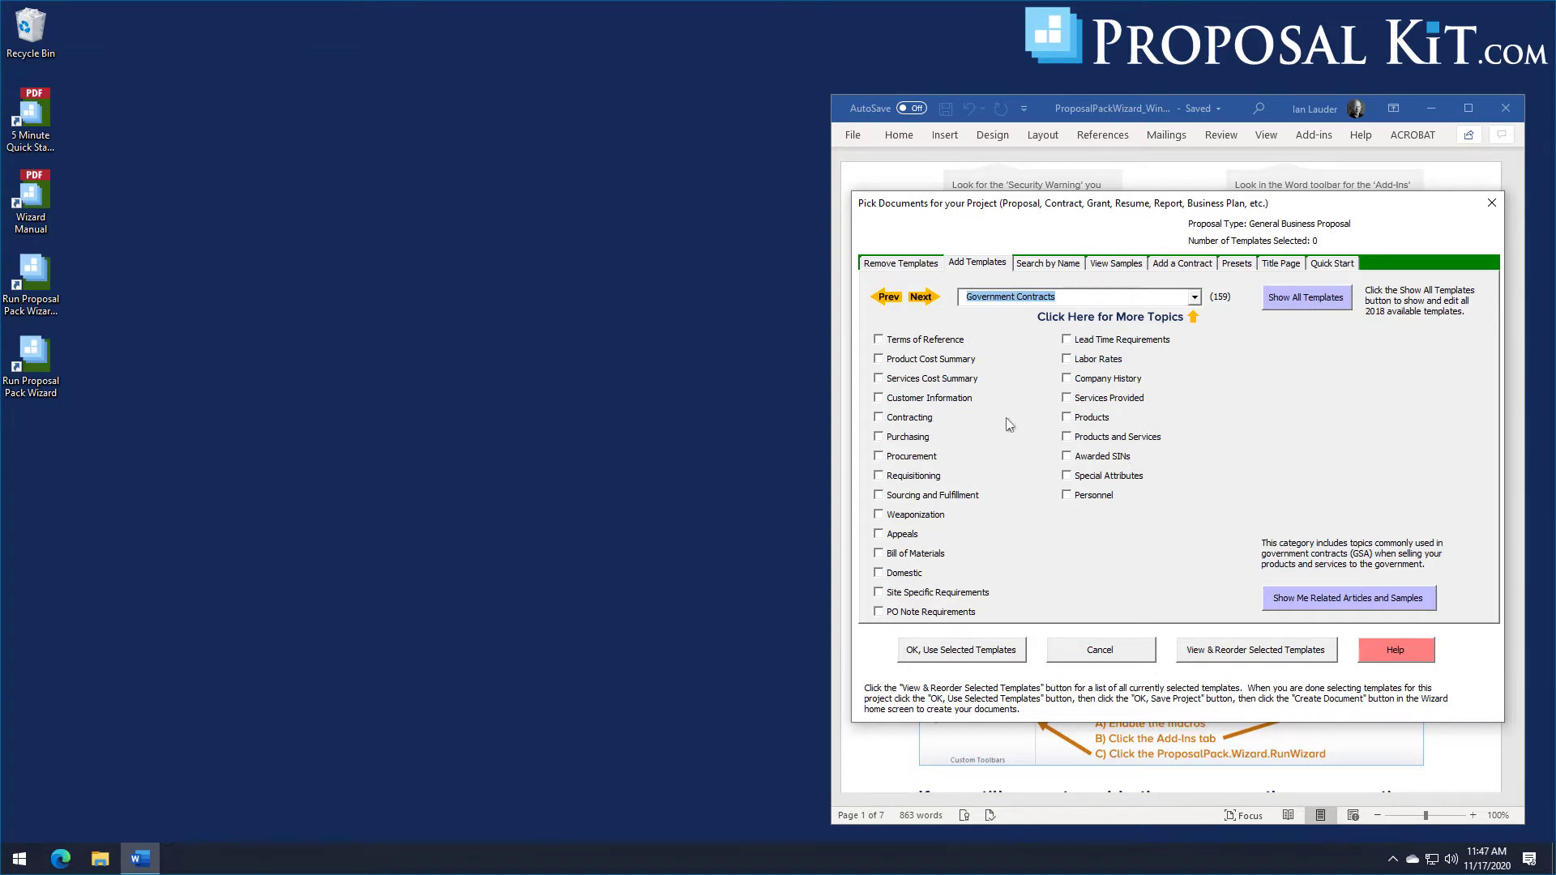
Step: Review the Business Speciality categories and the options for searching templates by name
left_click(1195, 298)
left_click_drag(1195, 541, 1211, 327)
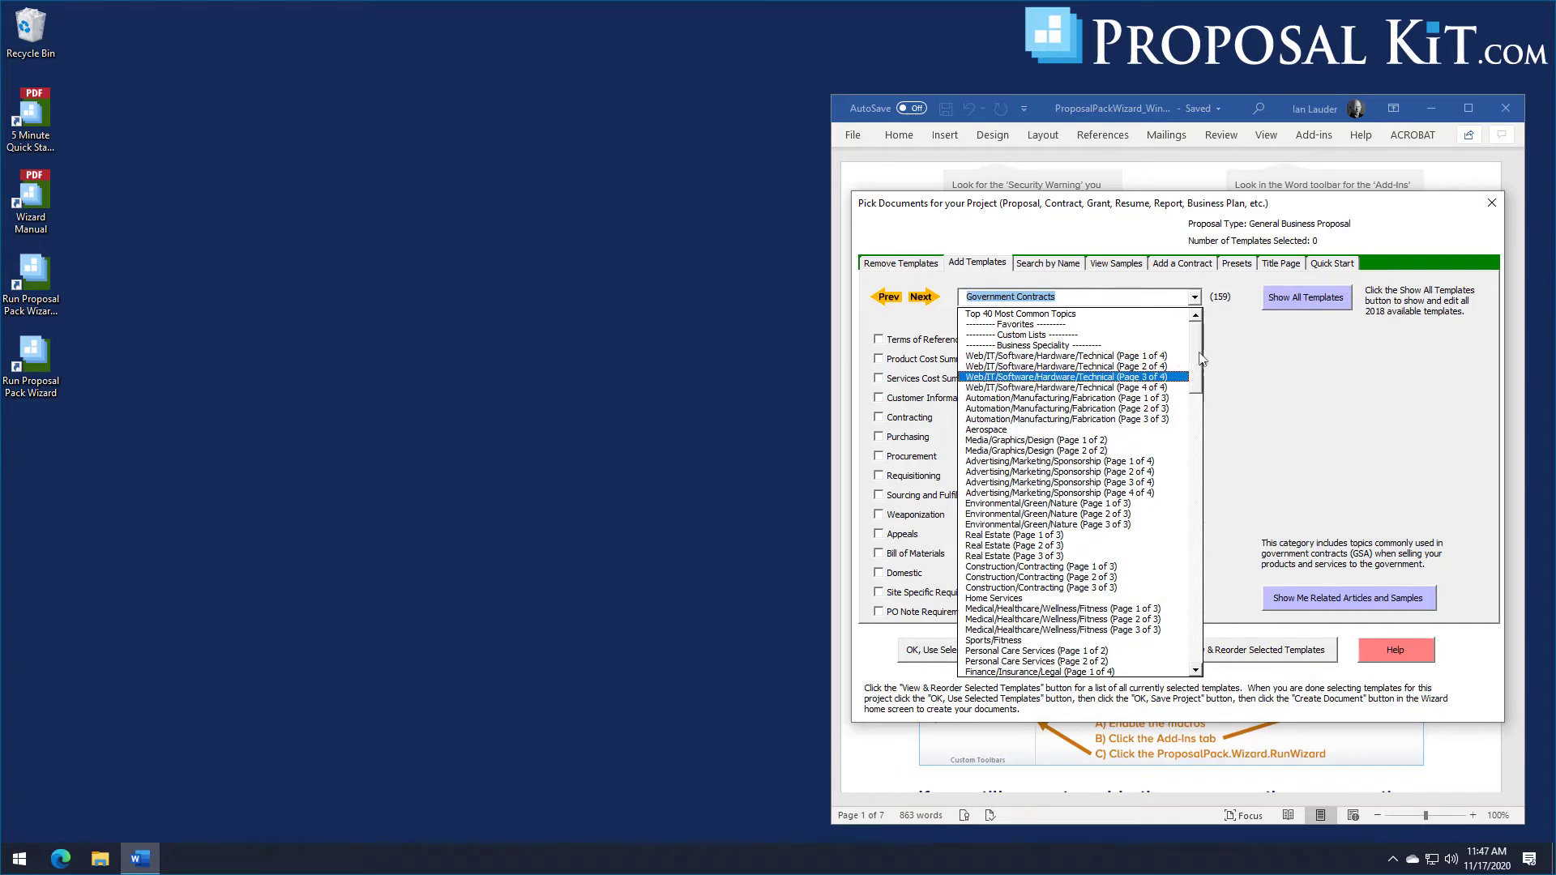
mouse_move(1200, 354)
left_mouse_down()
mouse_move(1202, 486)
mouse_move(1208, 350)
left_mouse_up()
left_click(1059, 264)
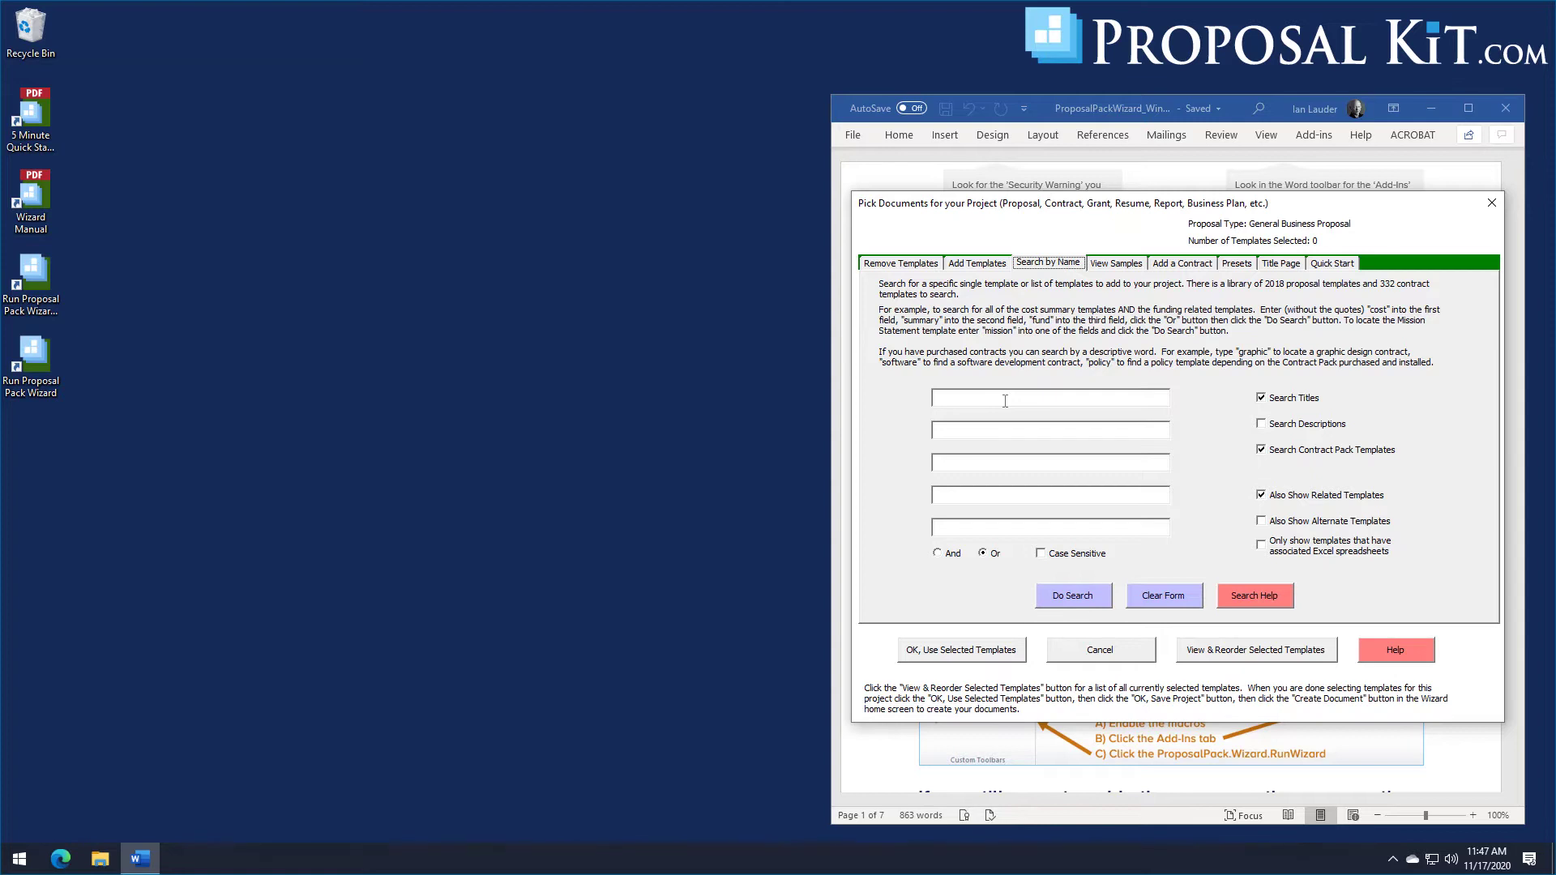
Step: Select the Government Contract Product Sales Sample Proposal from the completed samples
left_click(1117, 265)
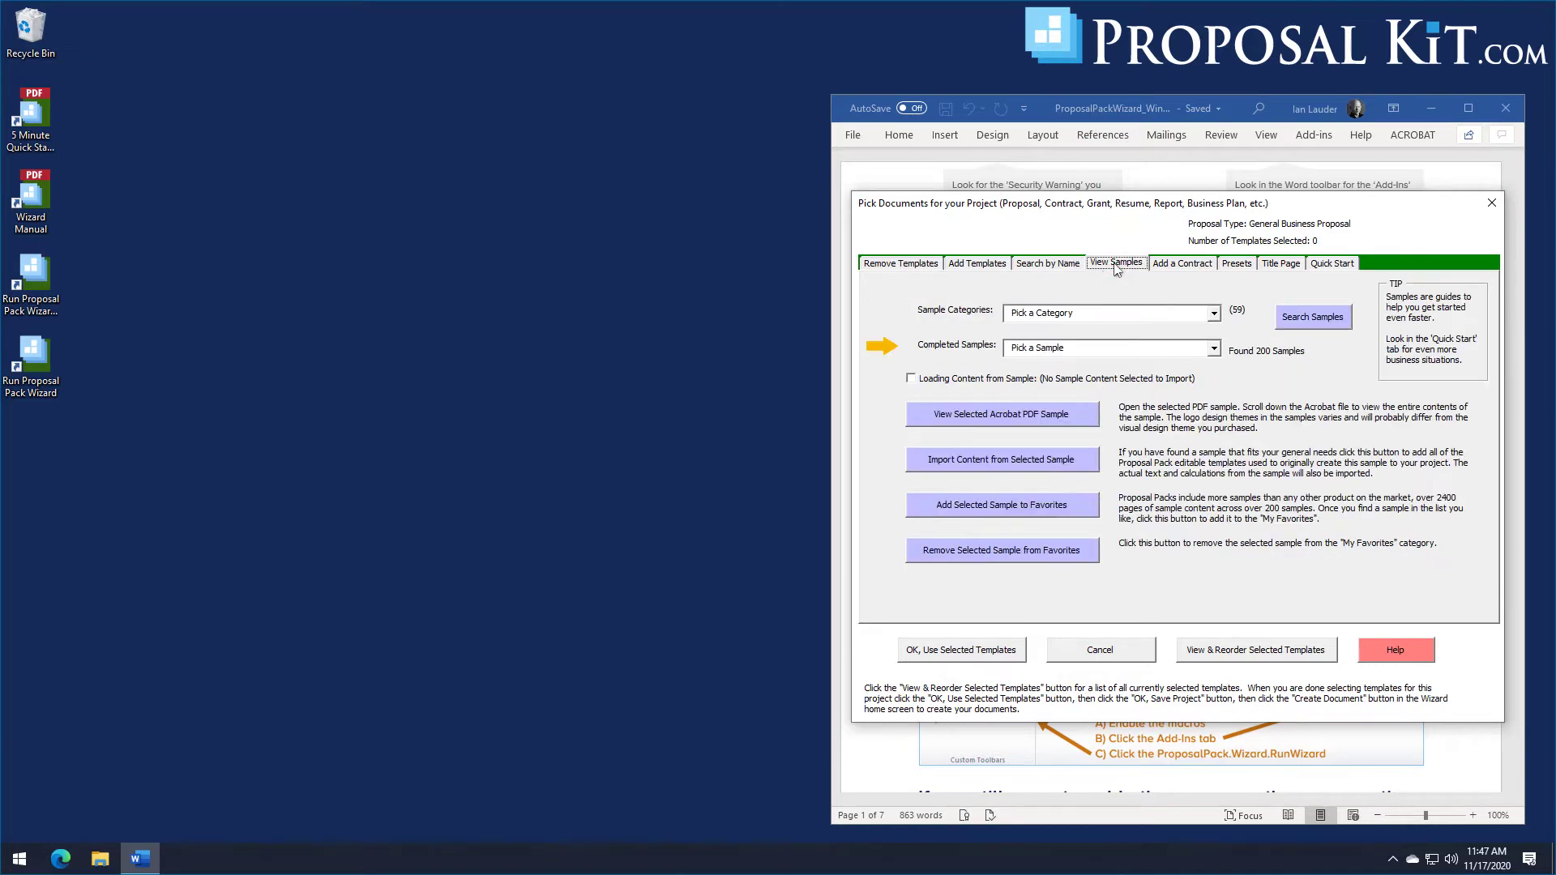
left_click(1214, 353)
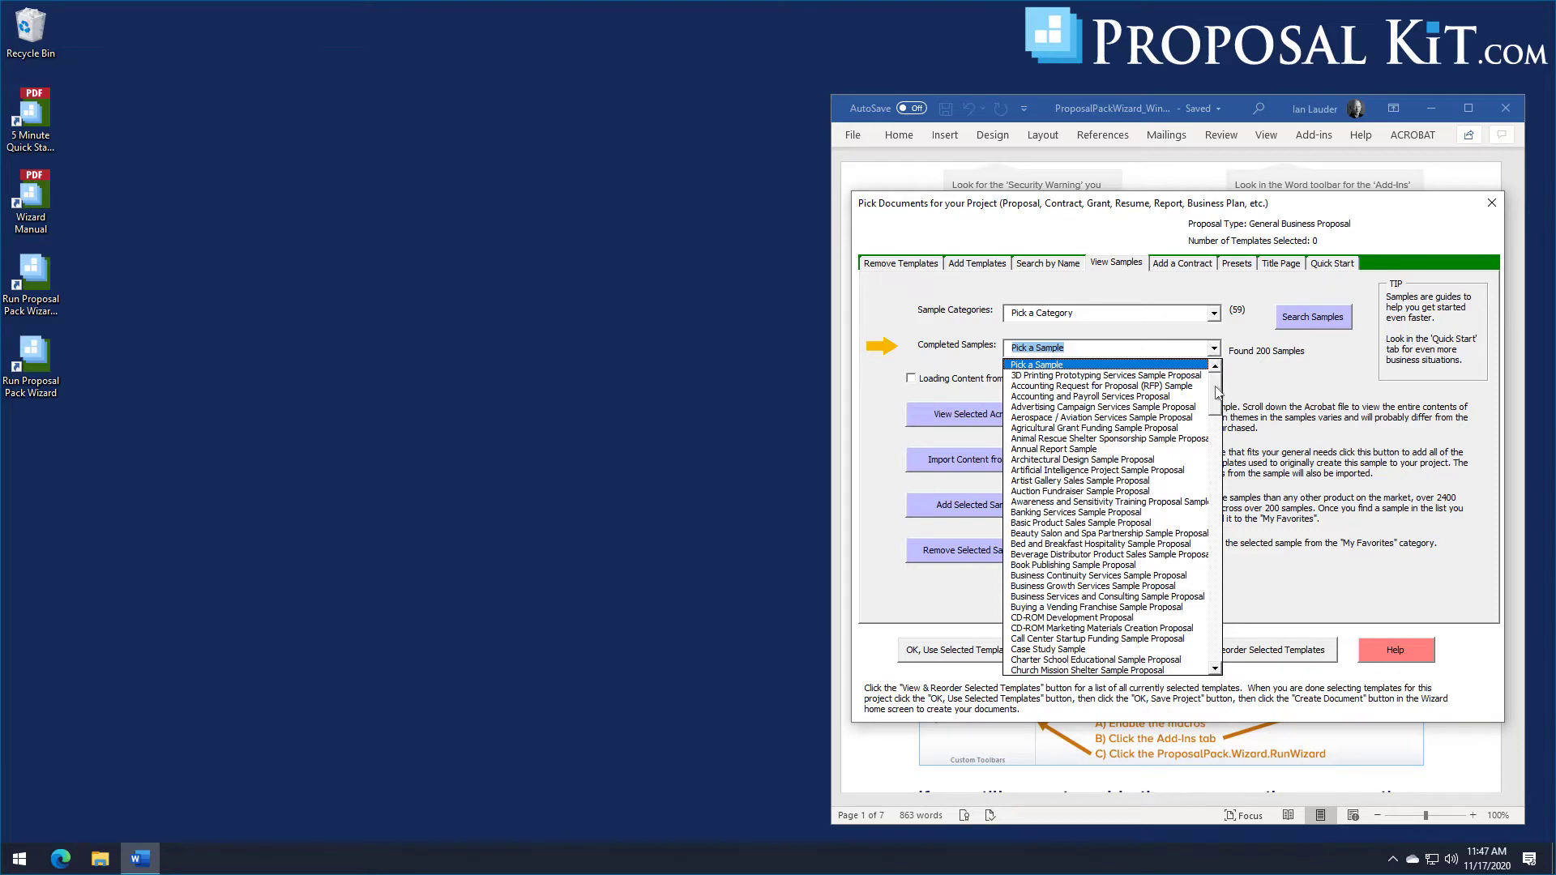
left_click_drag(1216, 395, 1216, 507)
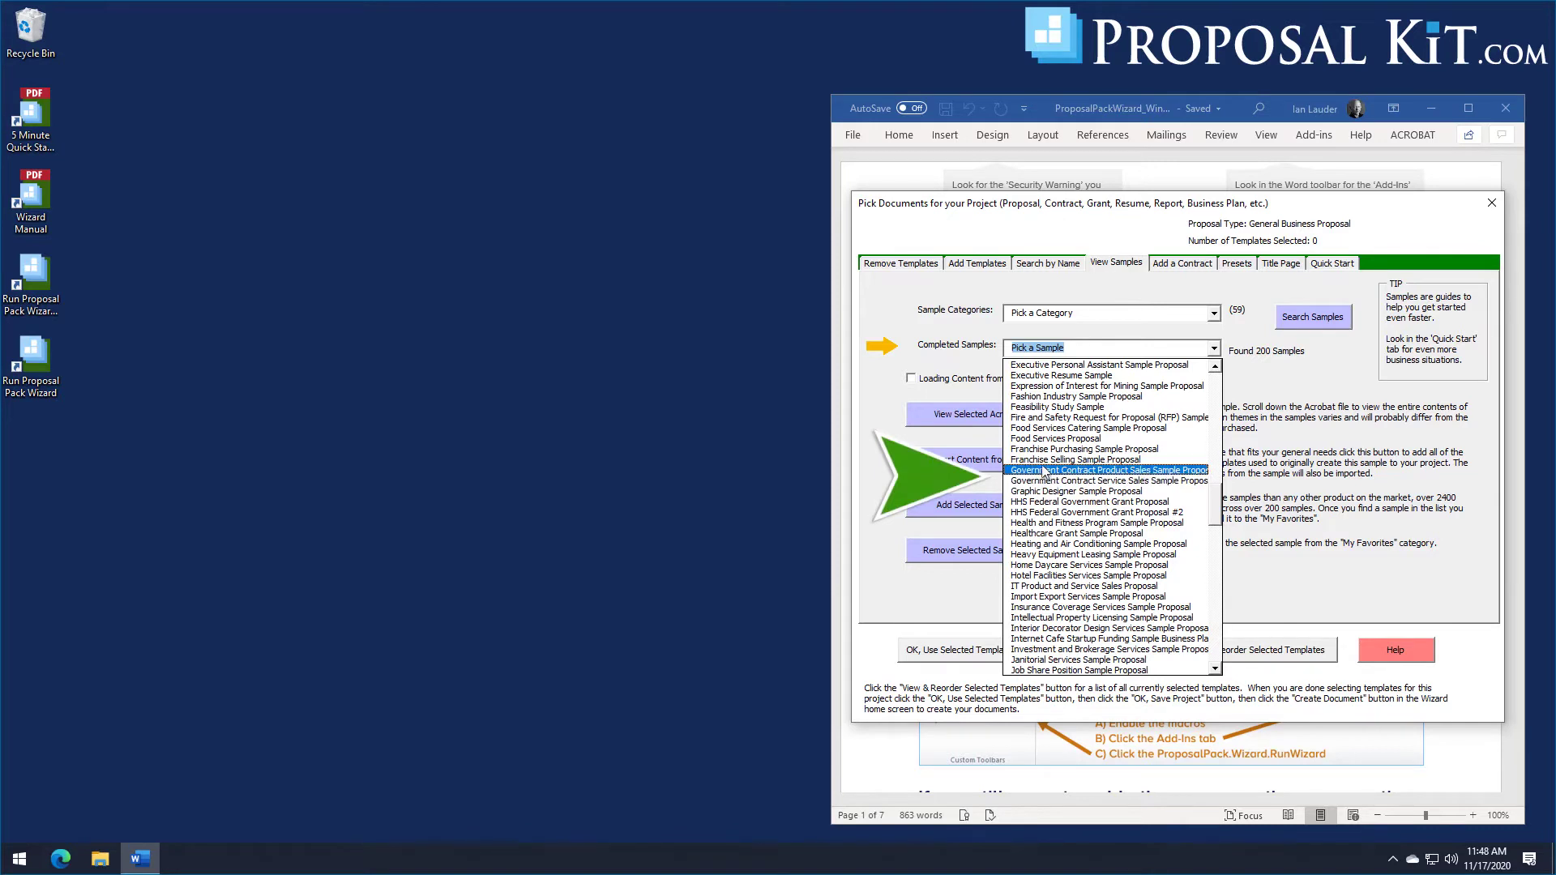
left_click(1124, 471)
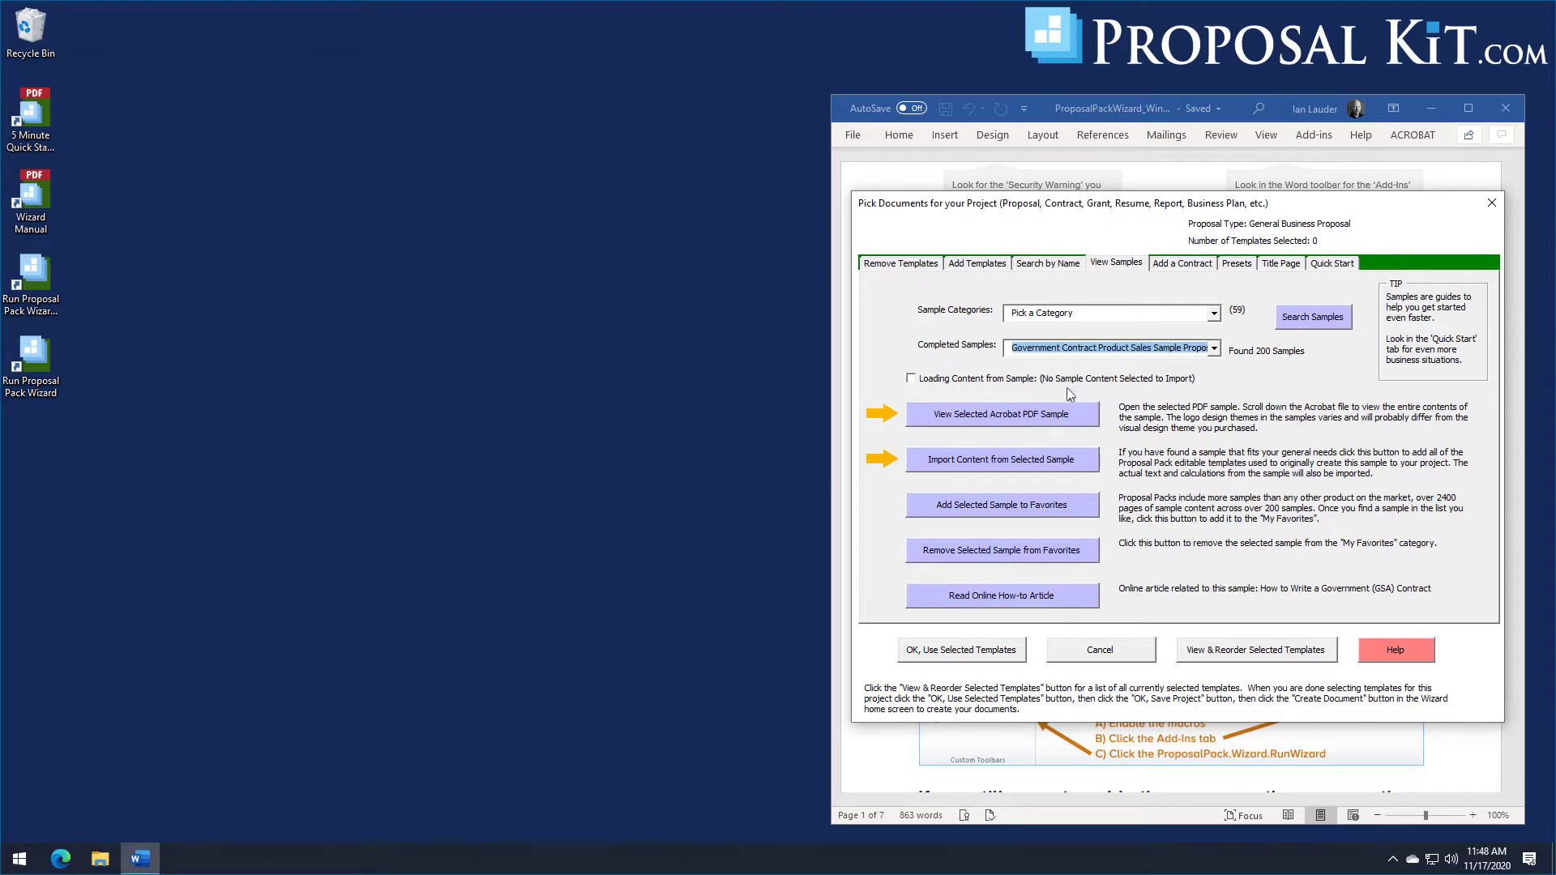
Step: View the selected sample's PDF, examine its cover, price list information and Awarded SINs pages, and close it
left_click(1028, 421)
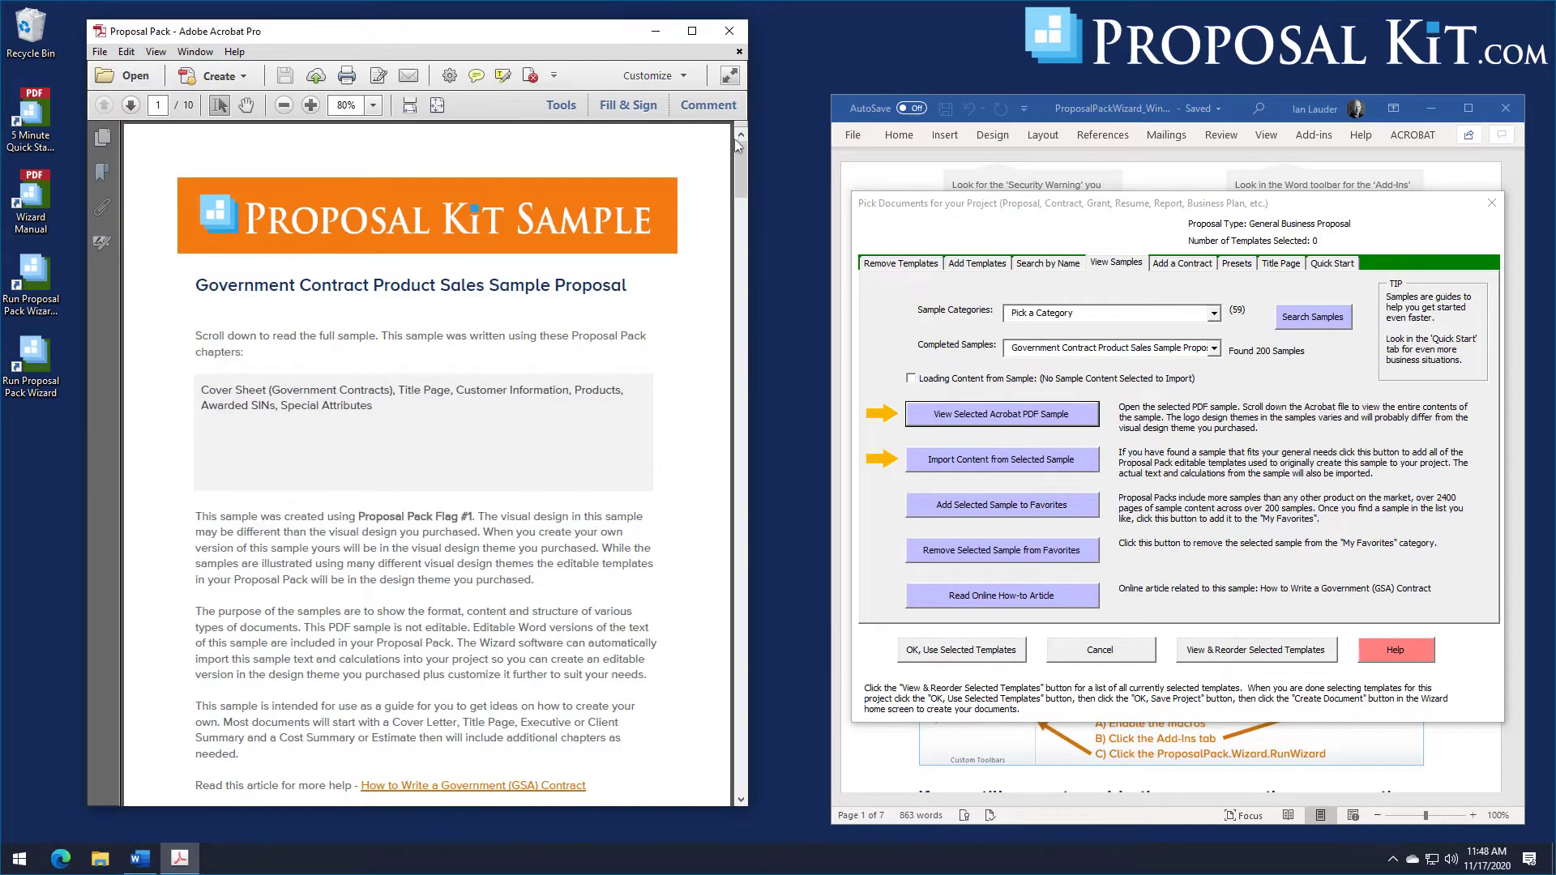
left_click_drag(744, 153, 744, 158)
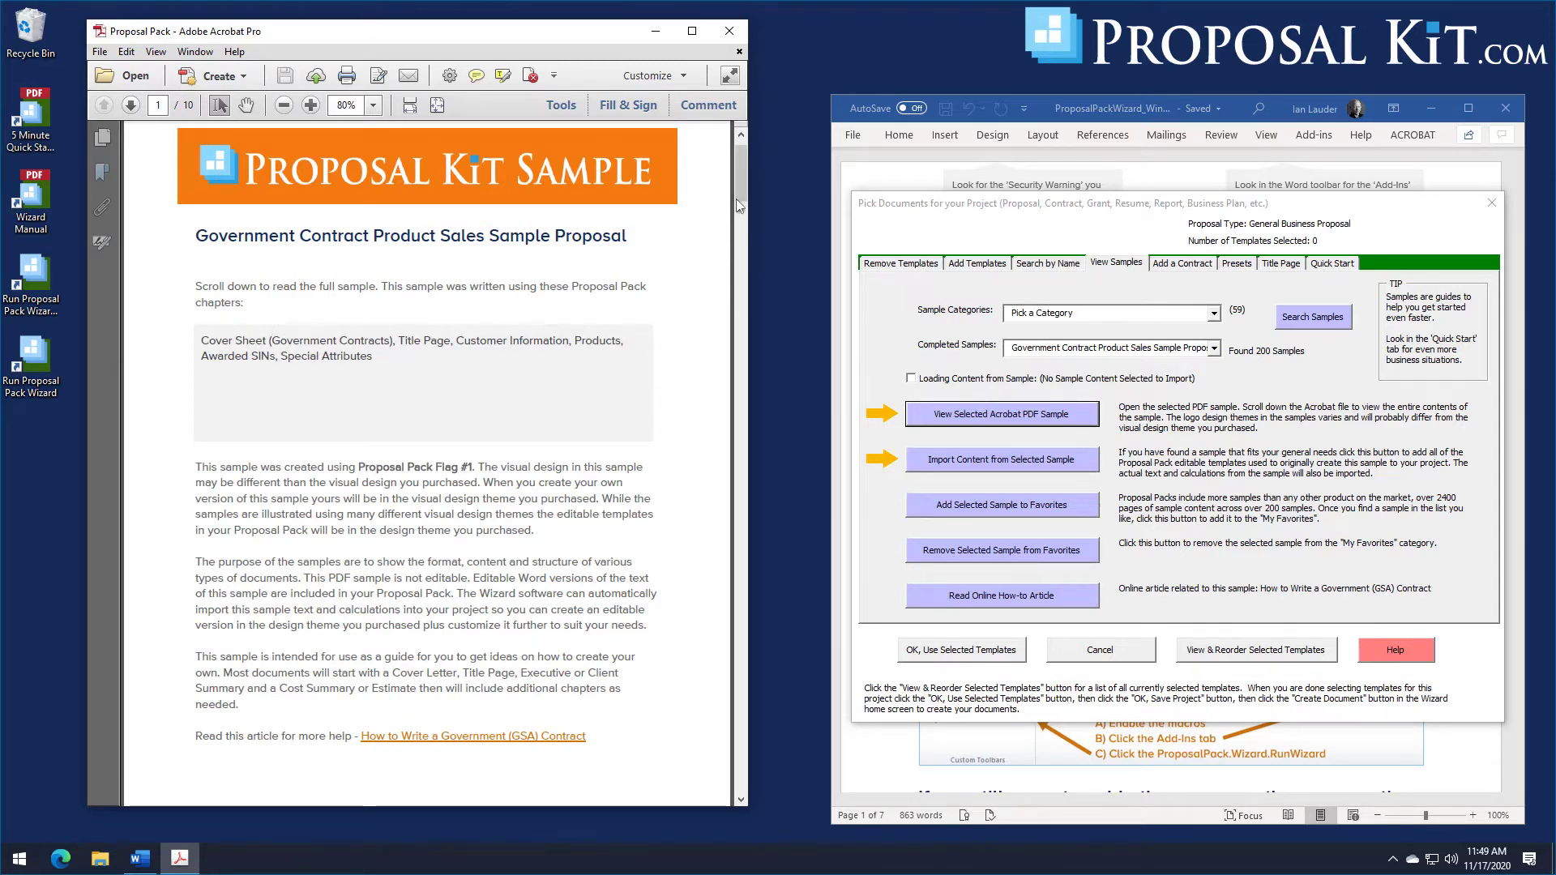
left_click_drag(740, 188, 753, 237)
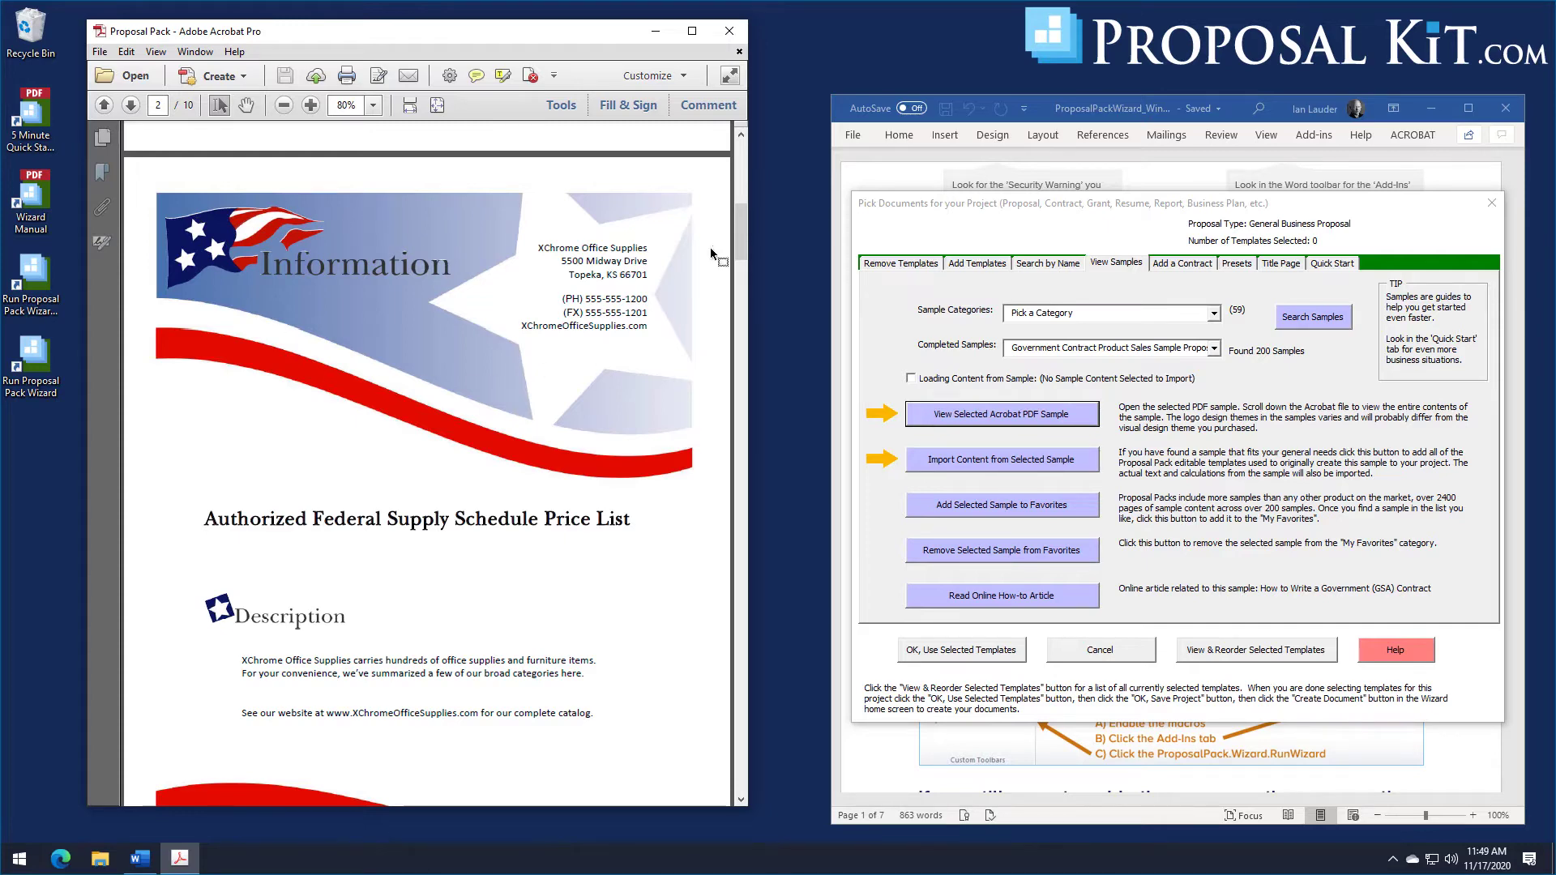
left_click_drag(739, 230, 733, 300)
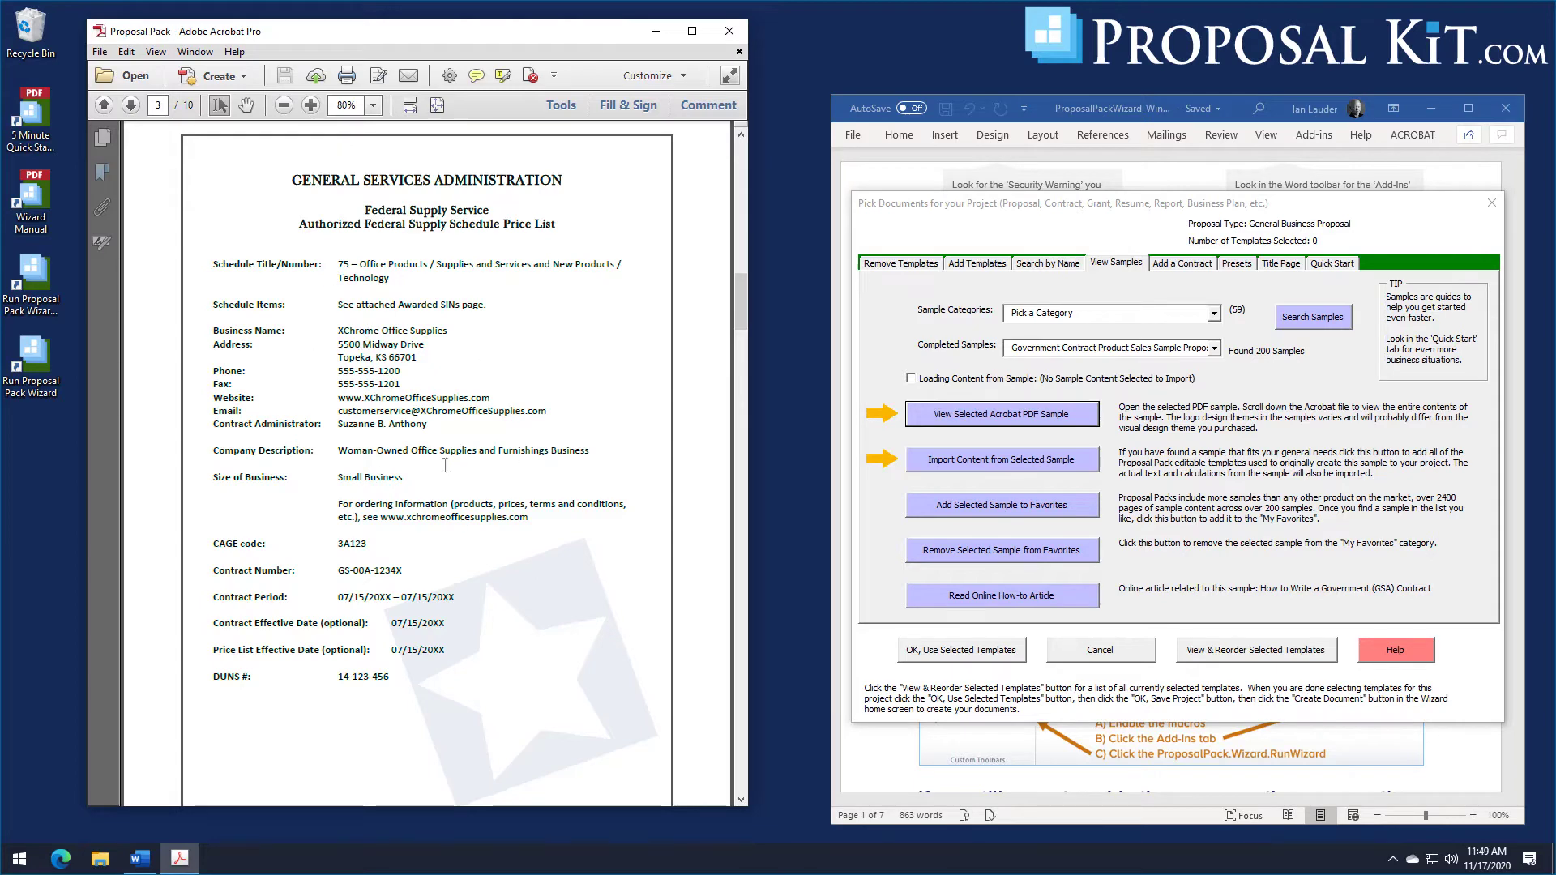
scroll(744, 286, "down", 2)
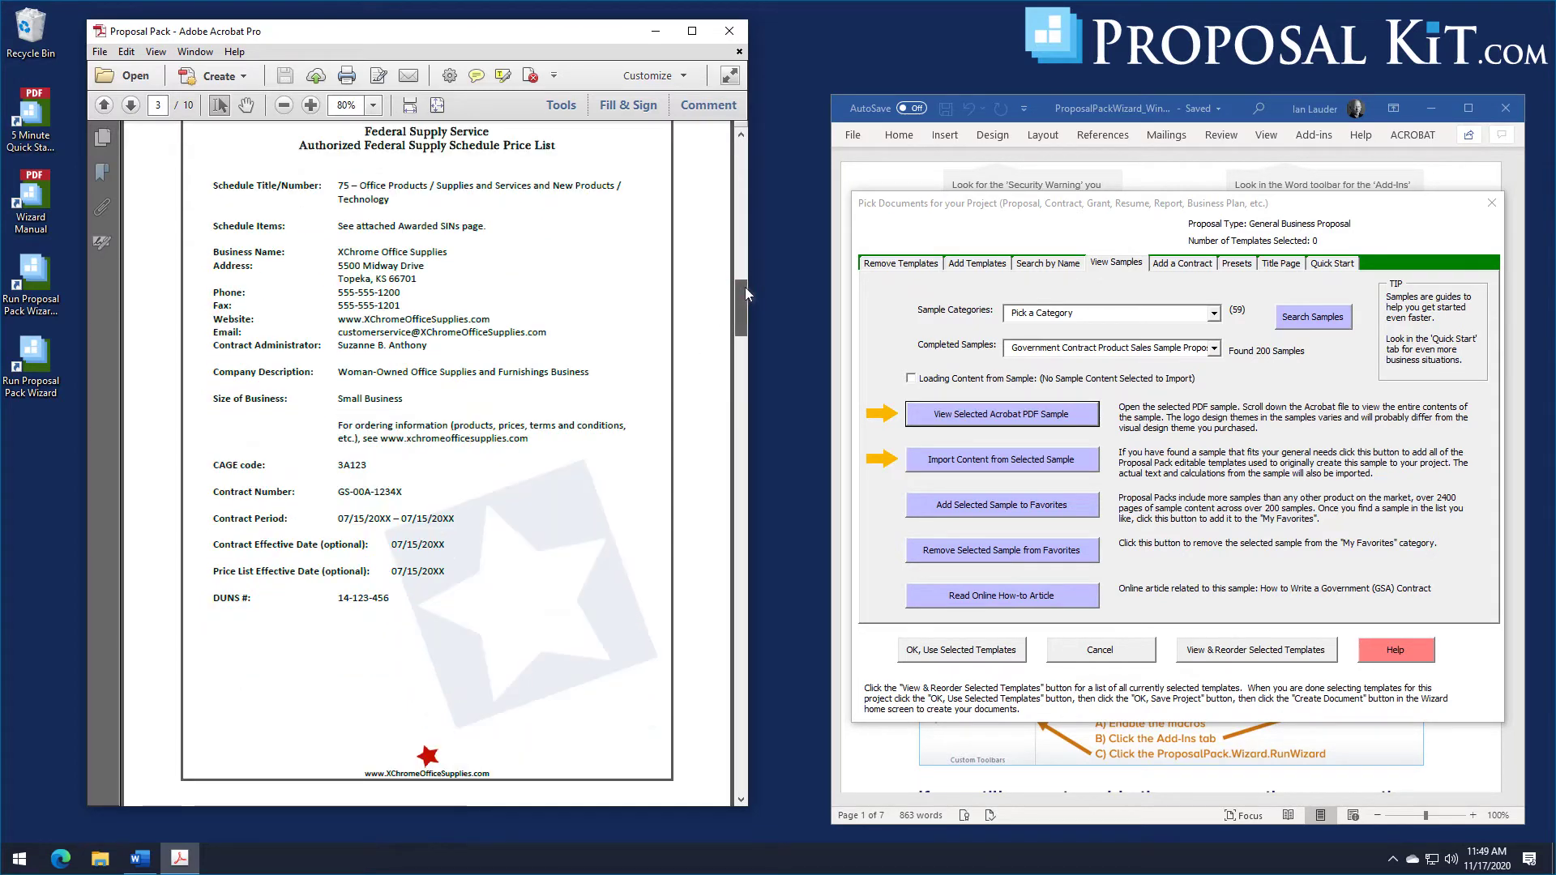
left_click_drag(746, 287, 730, 513)
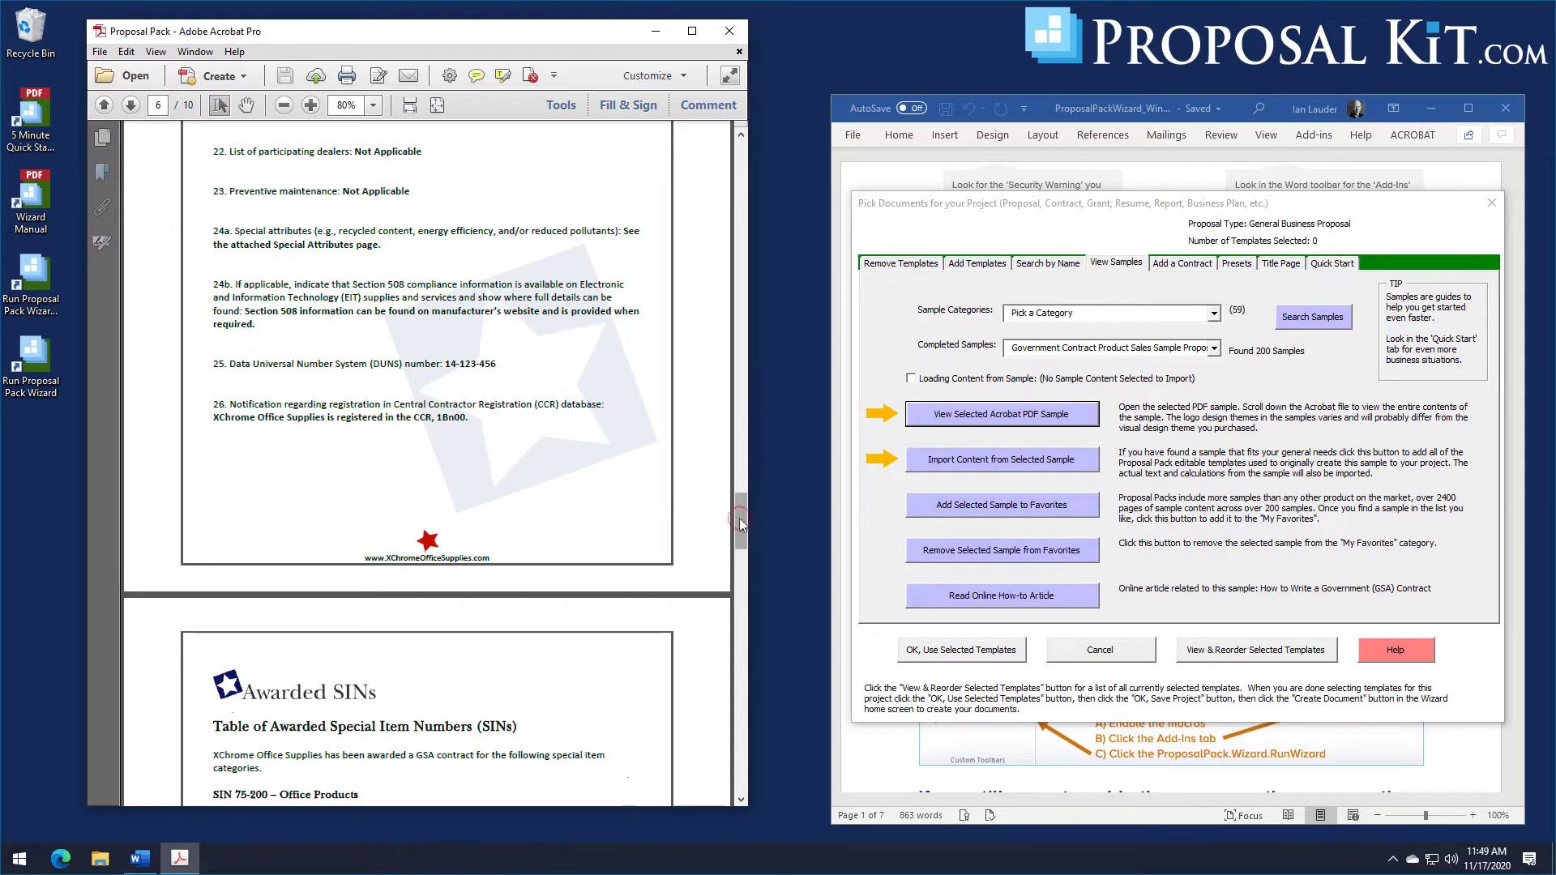
left_click_drag(739, 518, 741, 561)
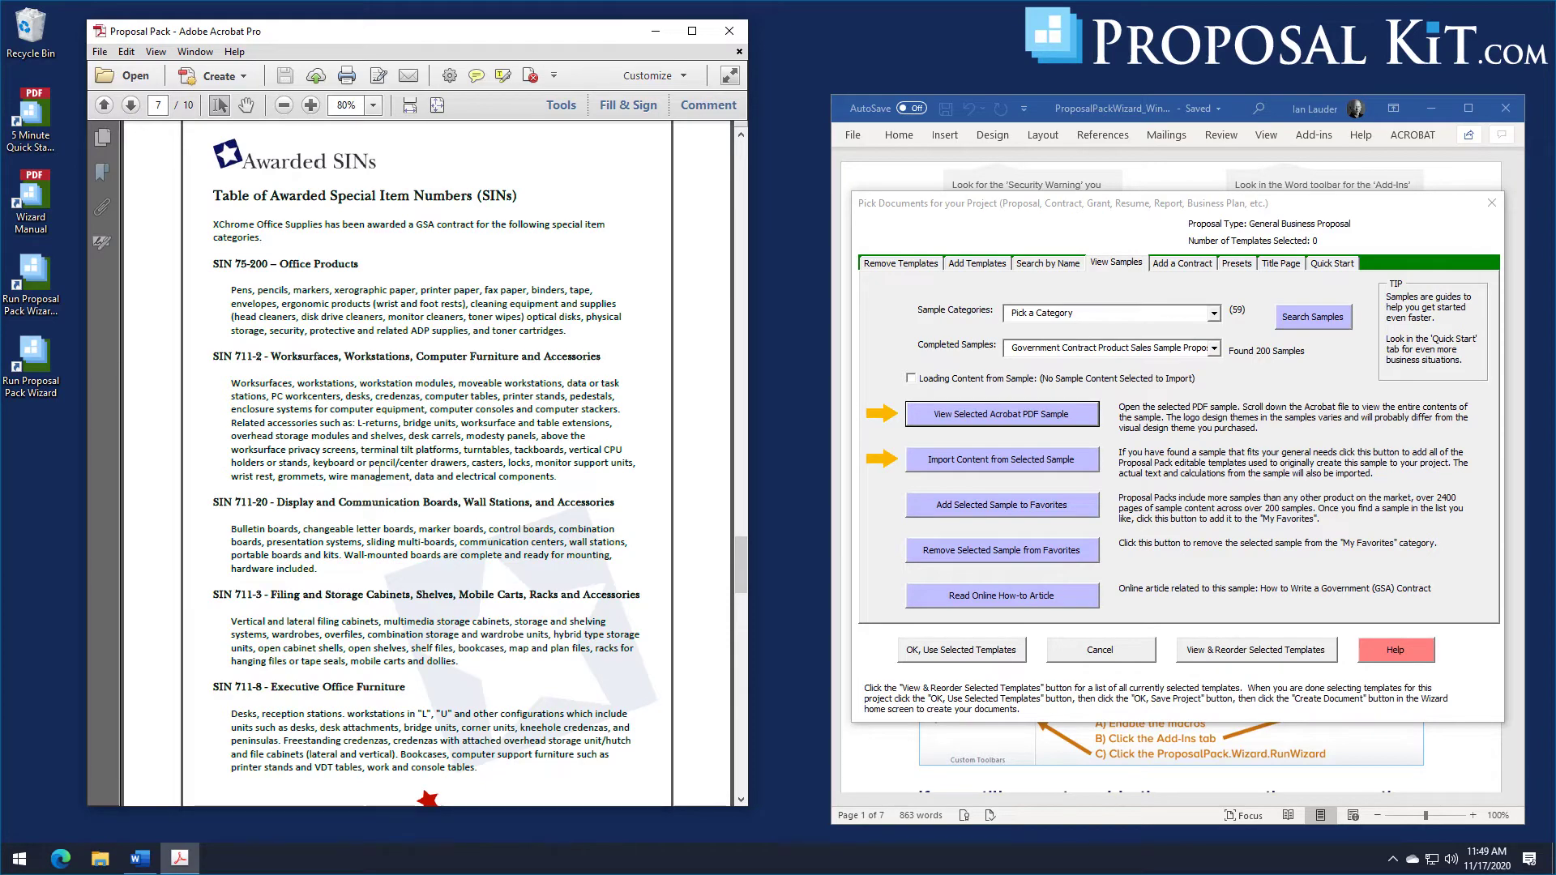
left_click_drag(739, 556, 746, 162)
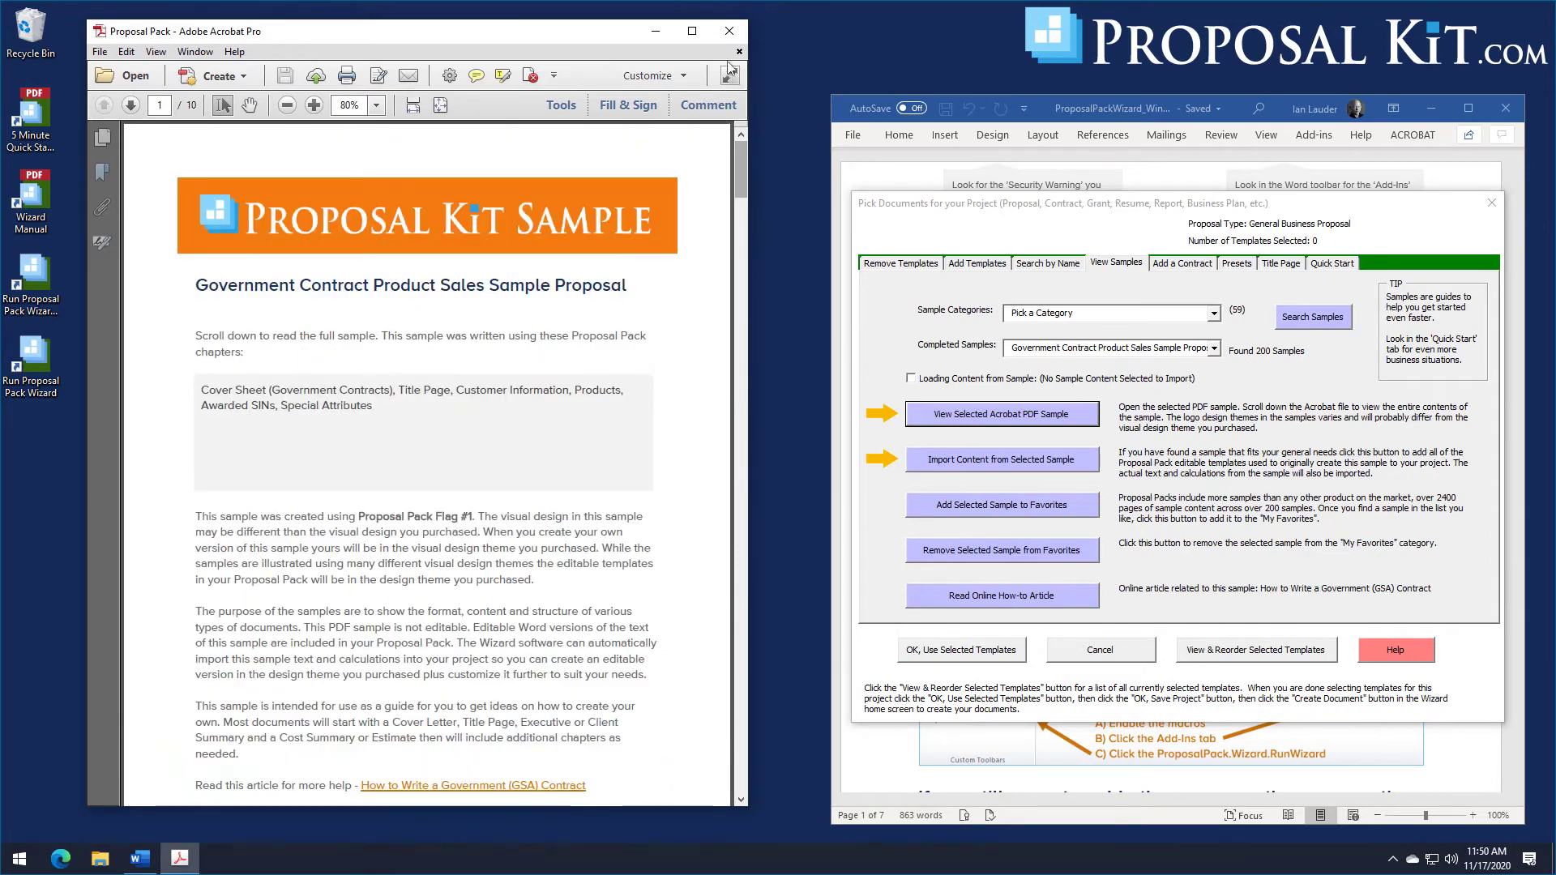
left_click(729, 32)
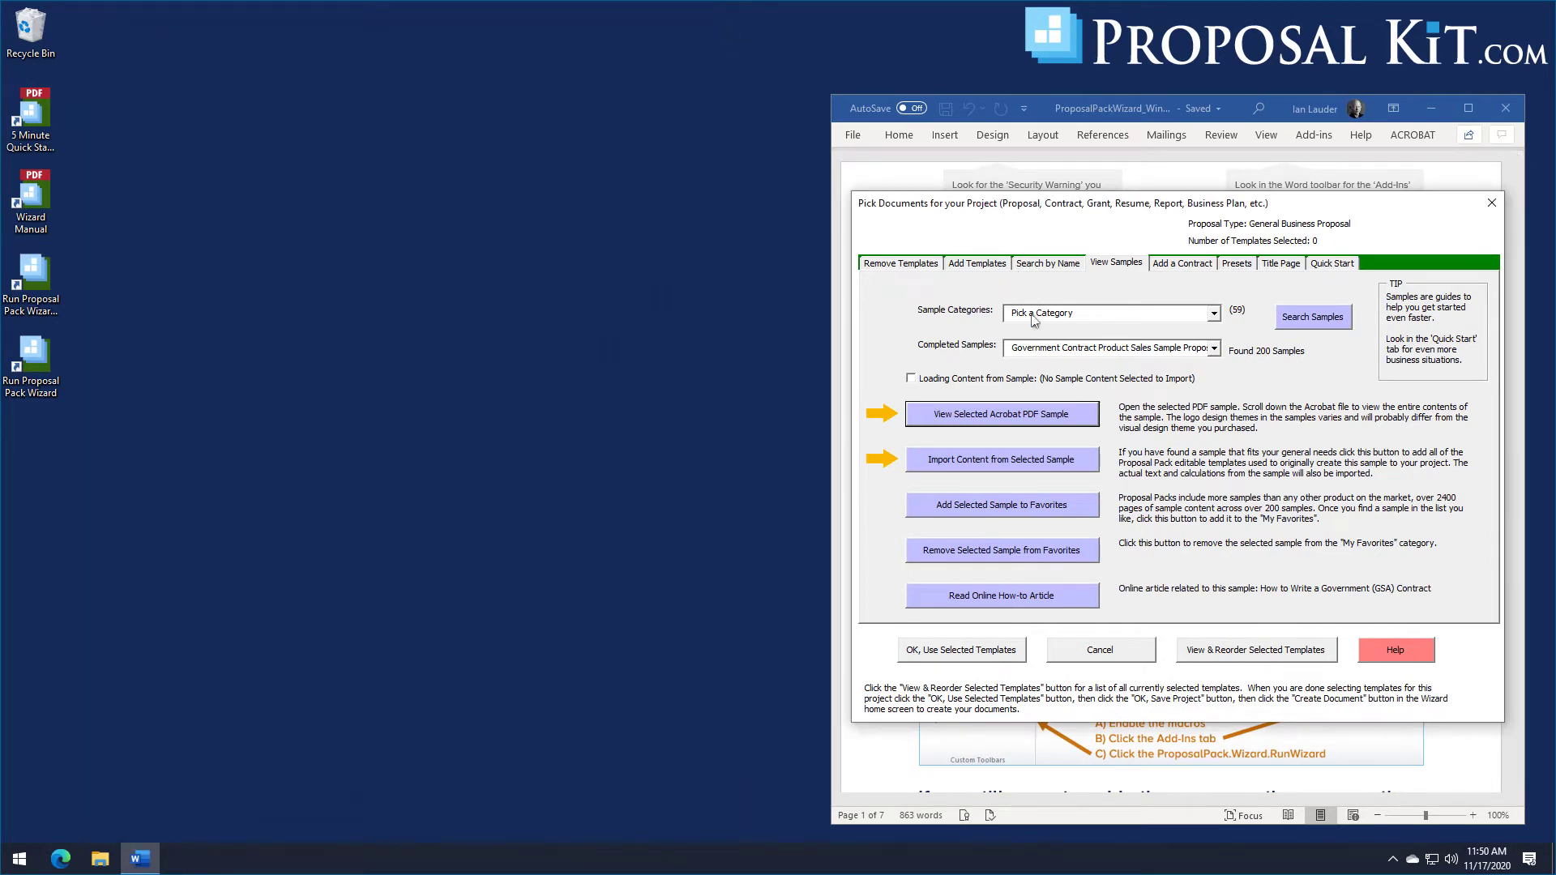
Step: Import the content of the selected government contract sample into the project and accept its template list
left_click(1010, 465)
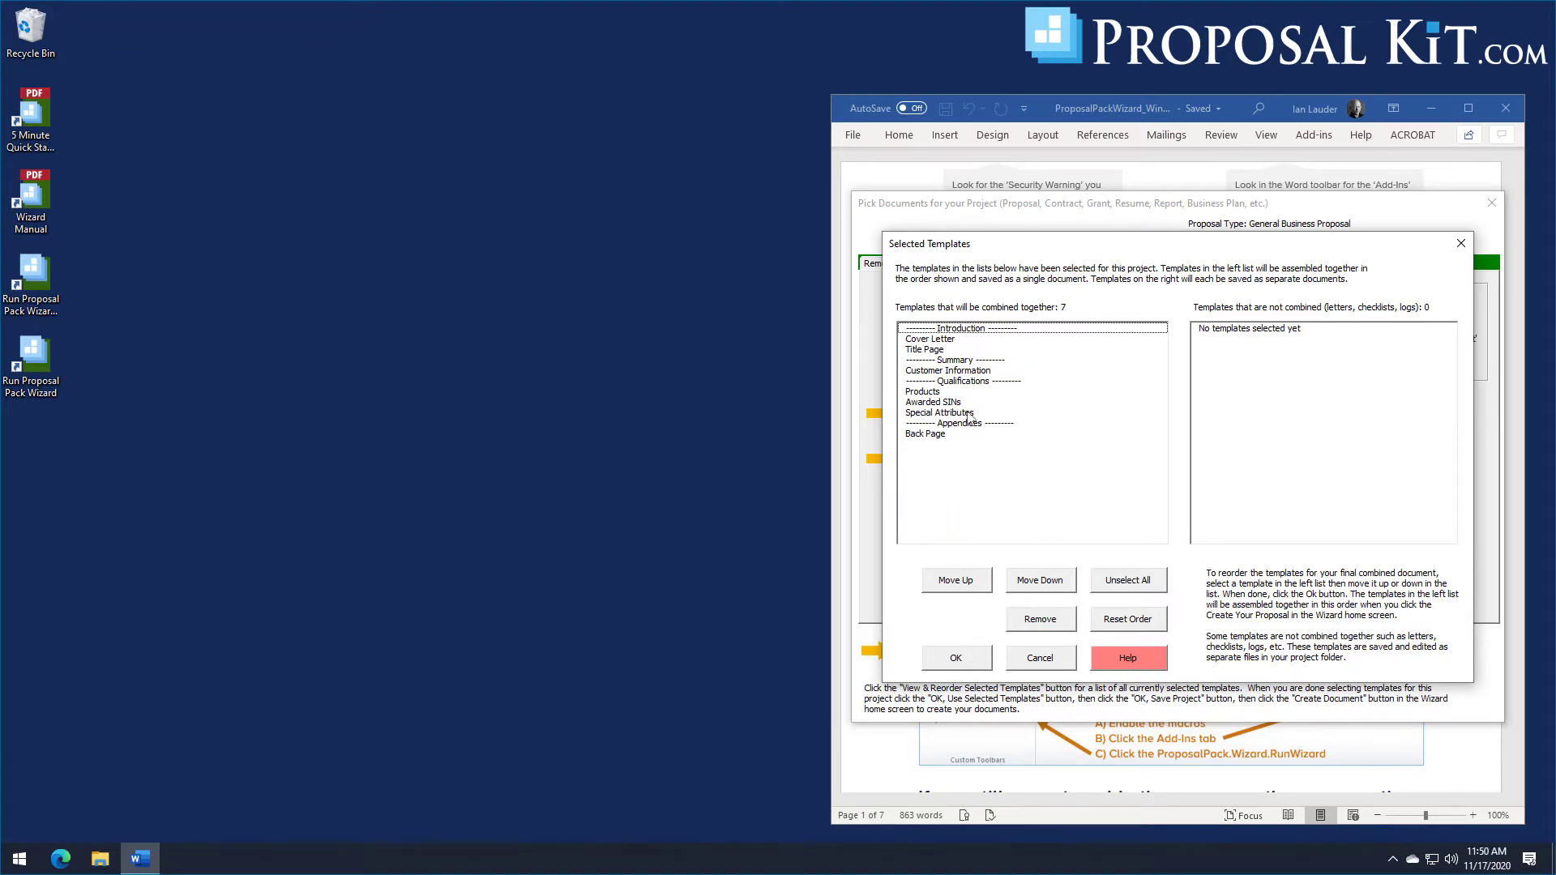
left_click(960, 655)
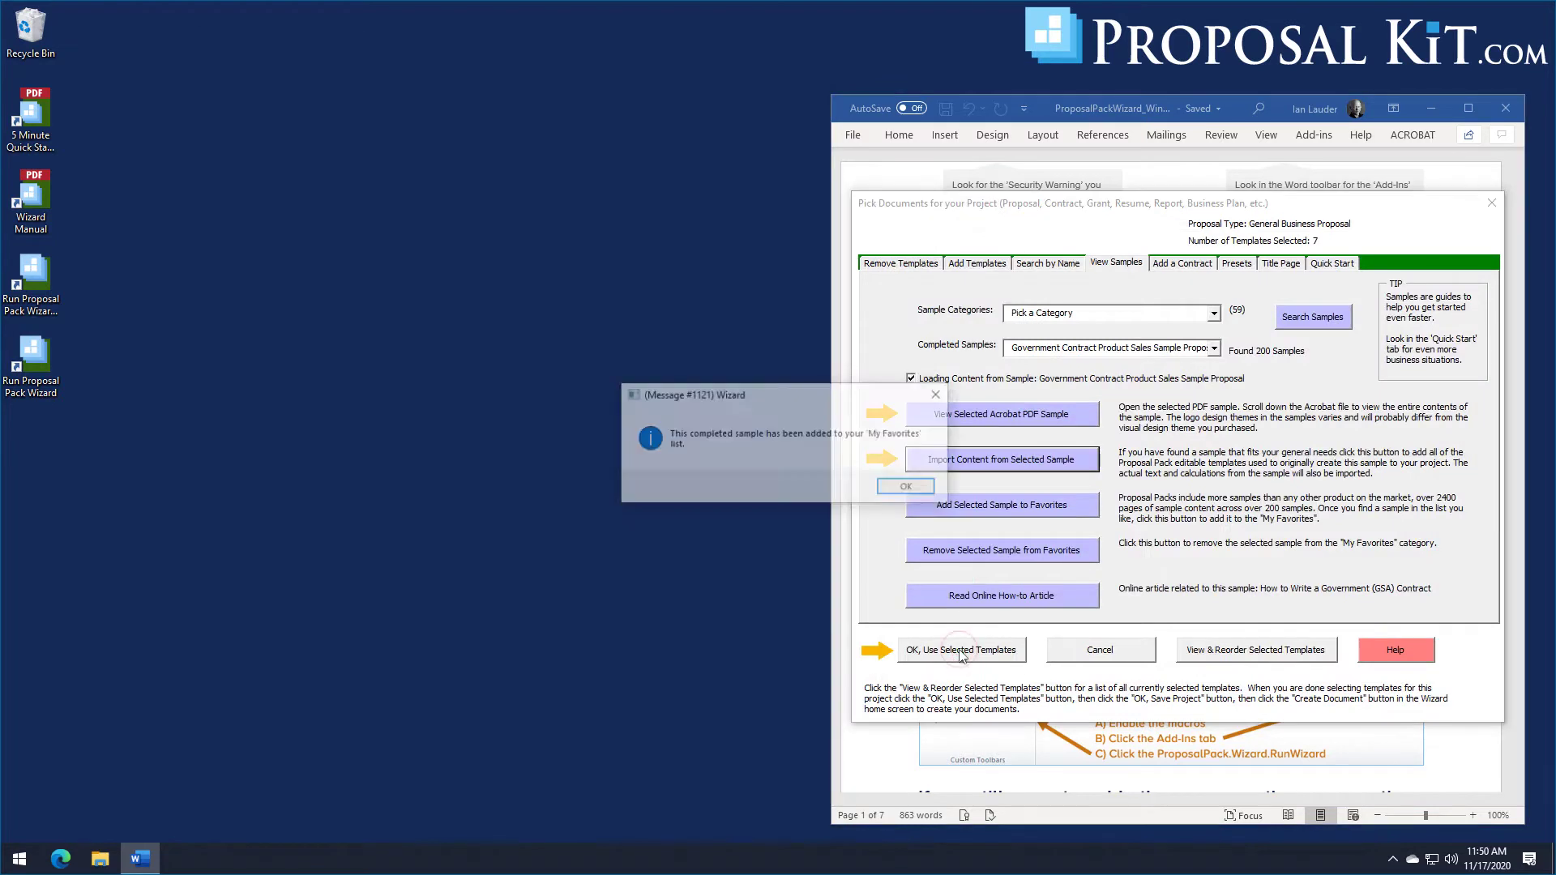
left_click(909, 488)
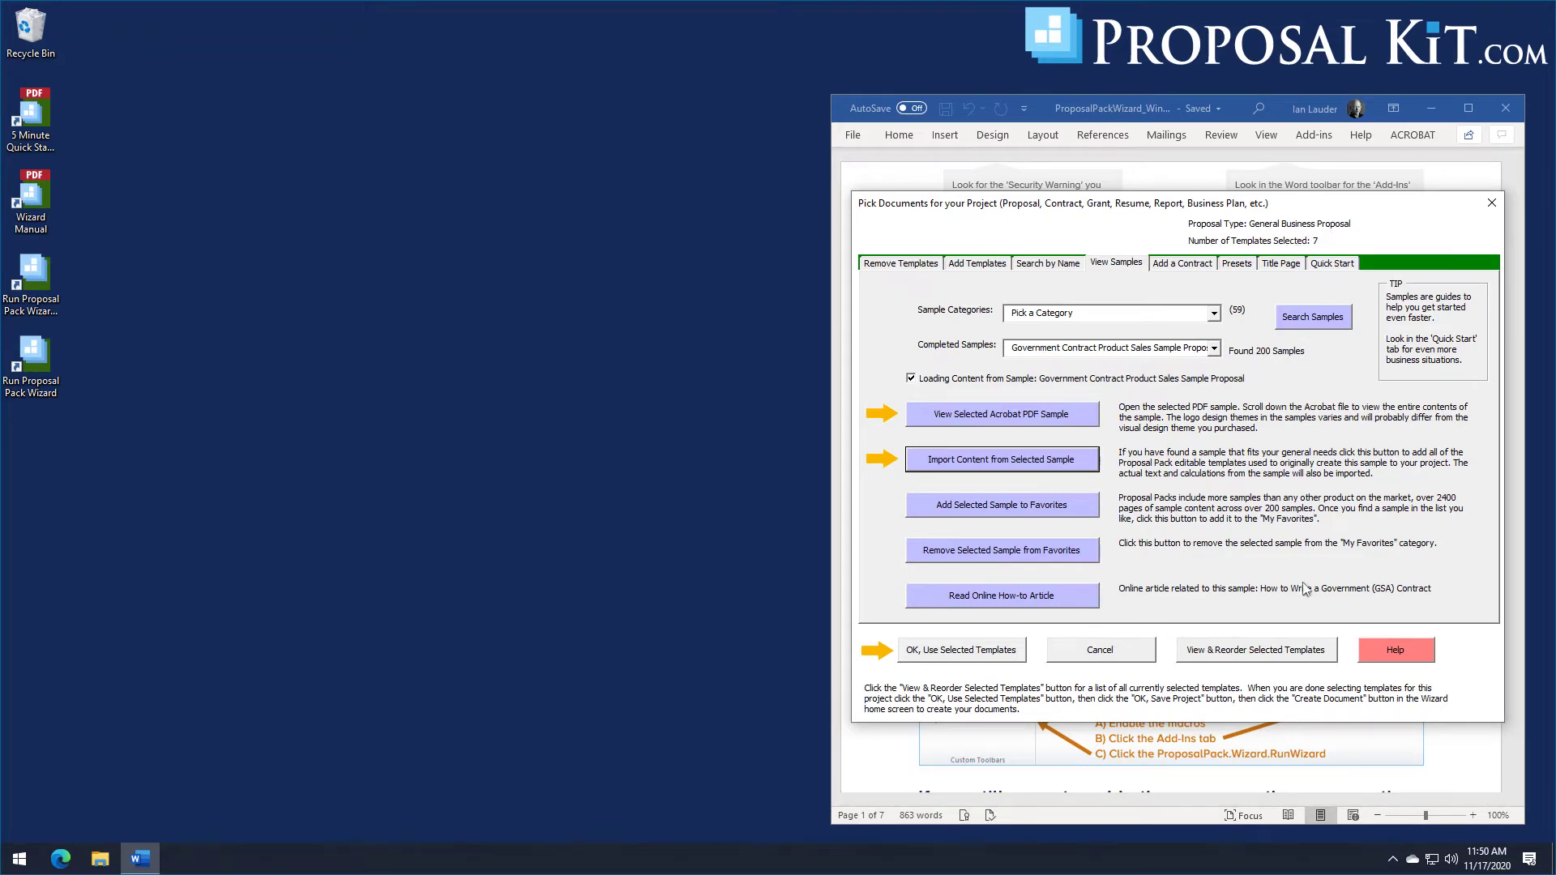
Step: Review the assembly order of the selected templates and the most common topics, and accept the selected templates for the project
left_click(1246, 655)
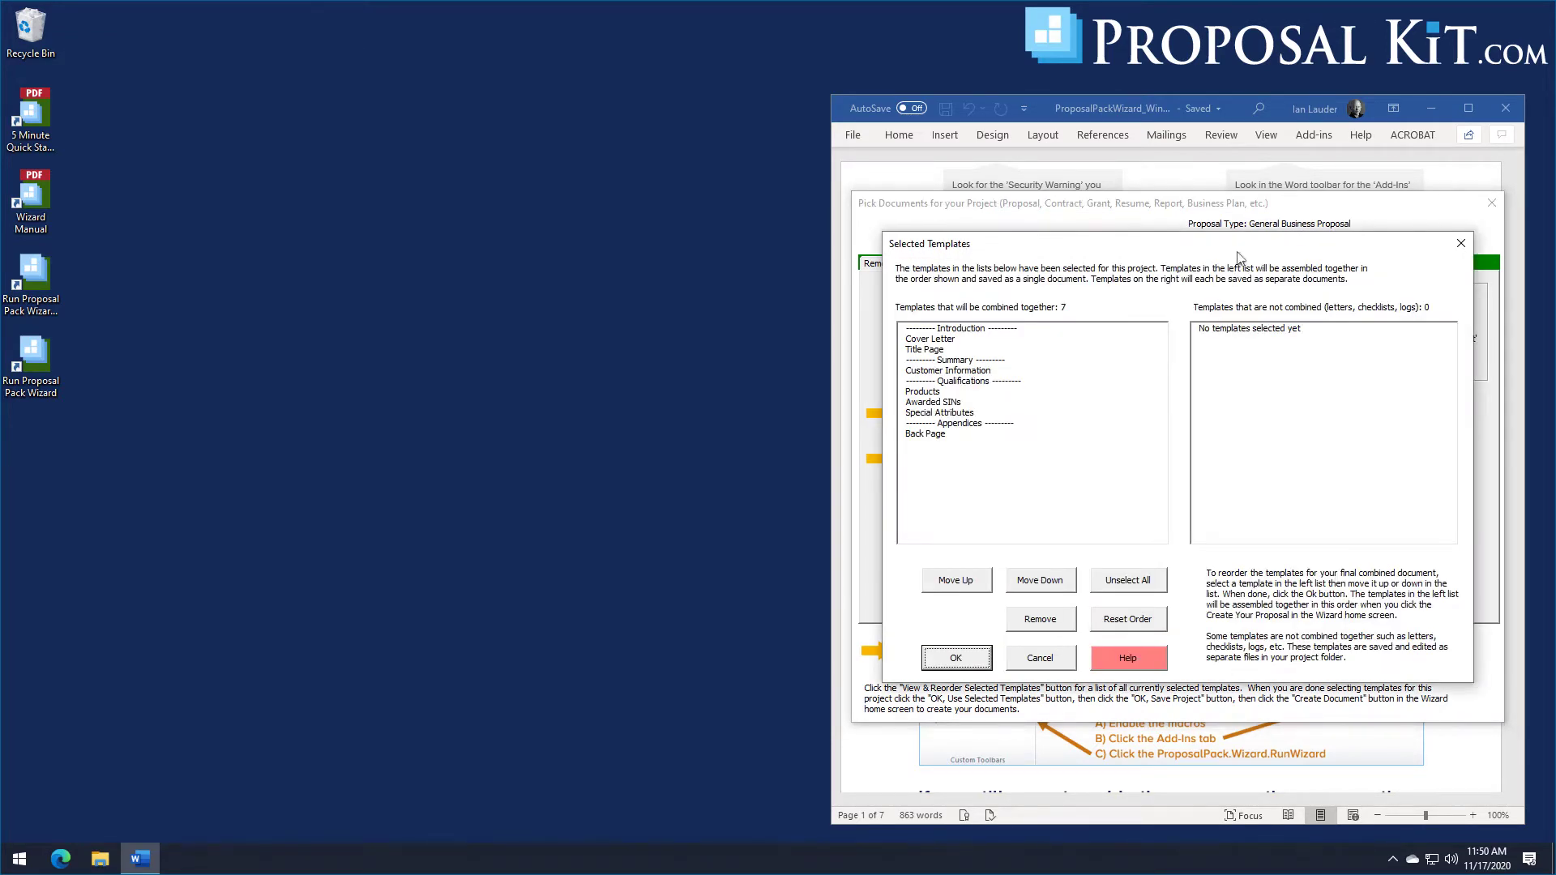
left_click_drag(1238, 253, 911, 279)
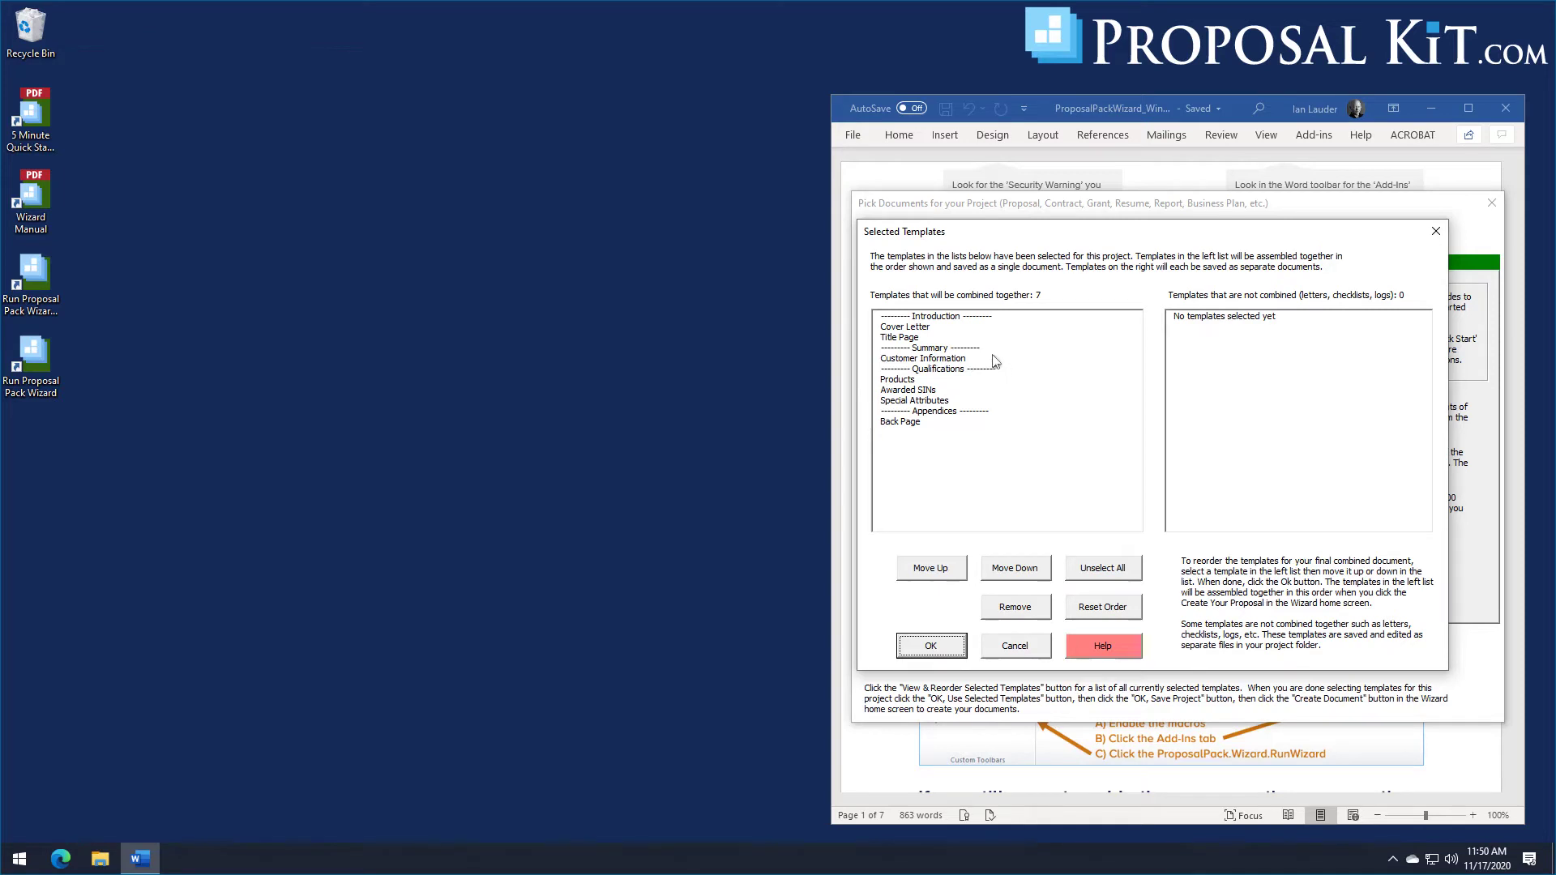
left_click(932, 648)
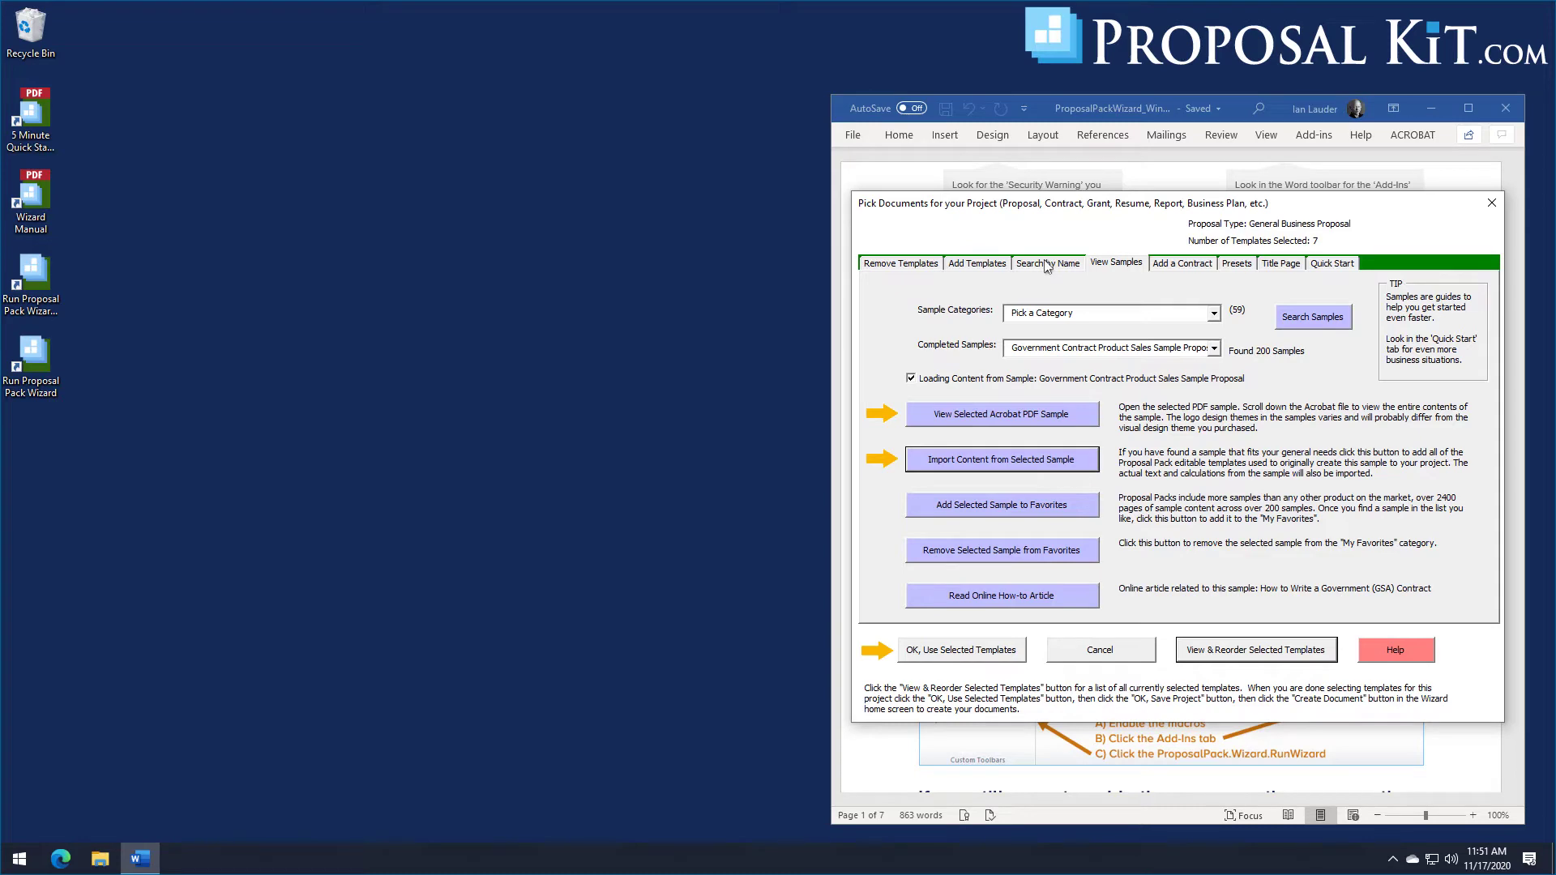
left_click(978, 271)
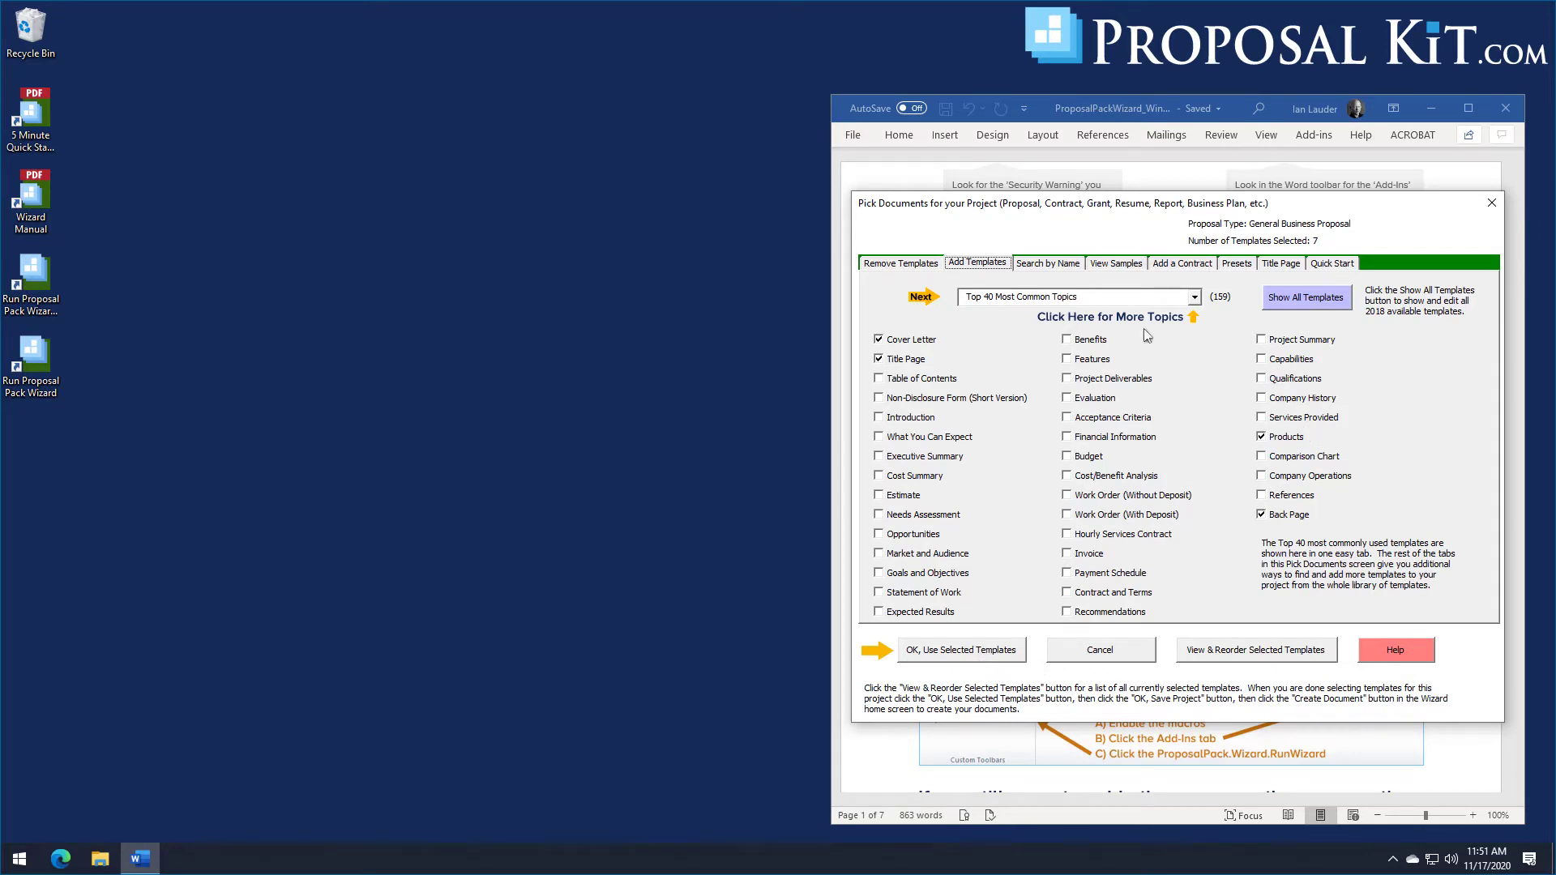
left_click(953, 658)
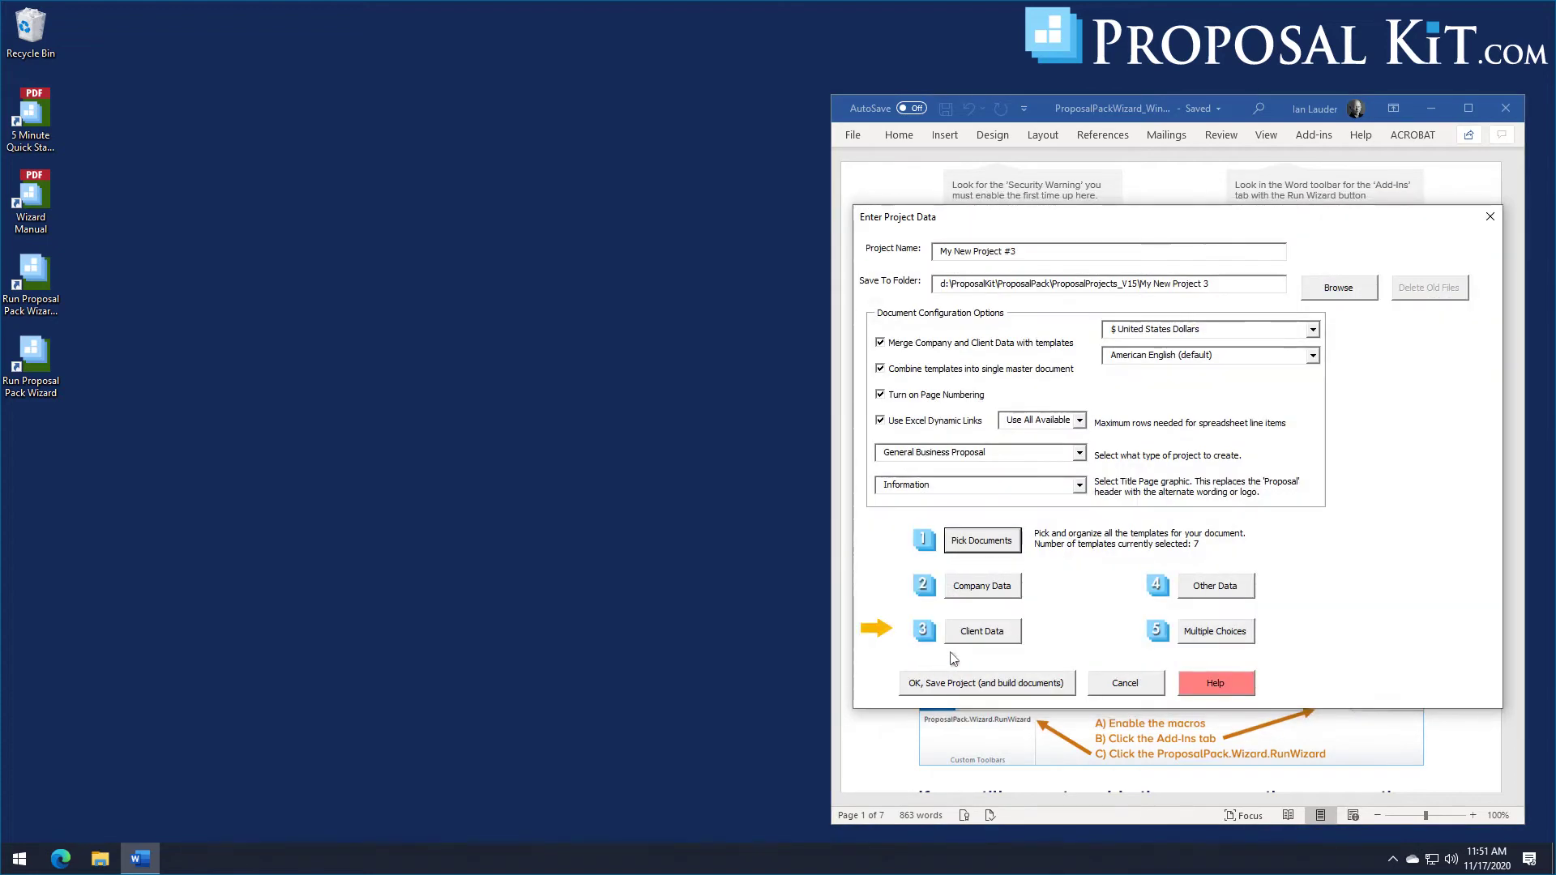
Step: Turn off Excel dynamic links for the project and name it "GSA Product Proposal"
left_click(924, 425)
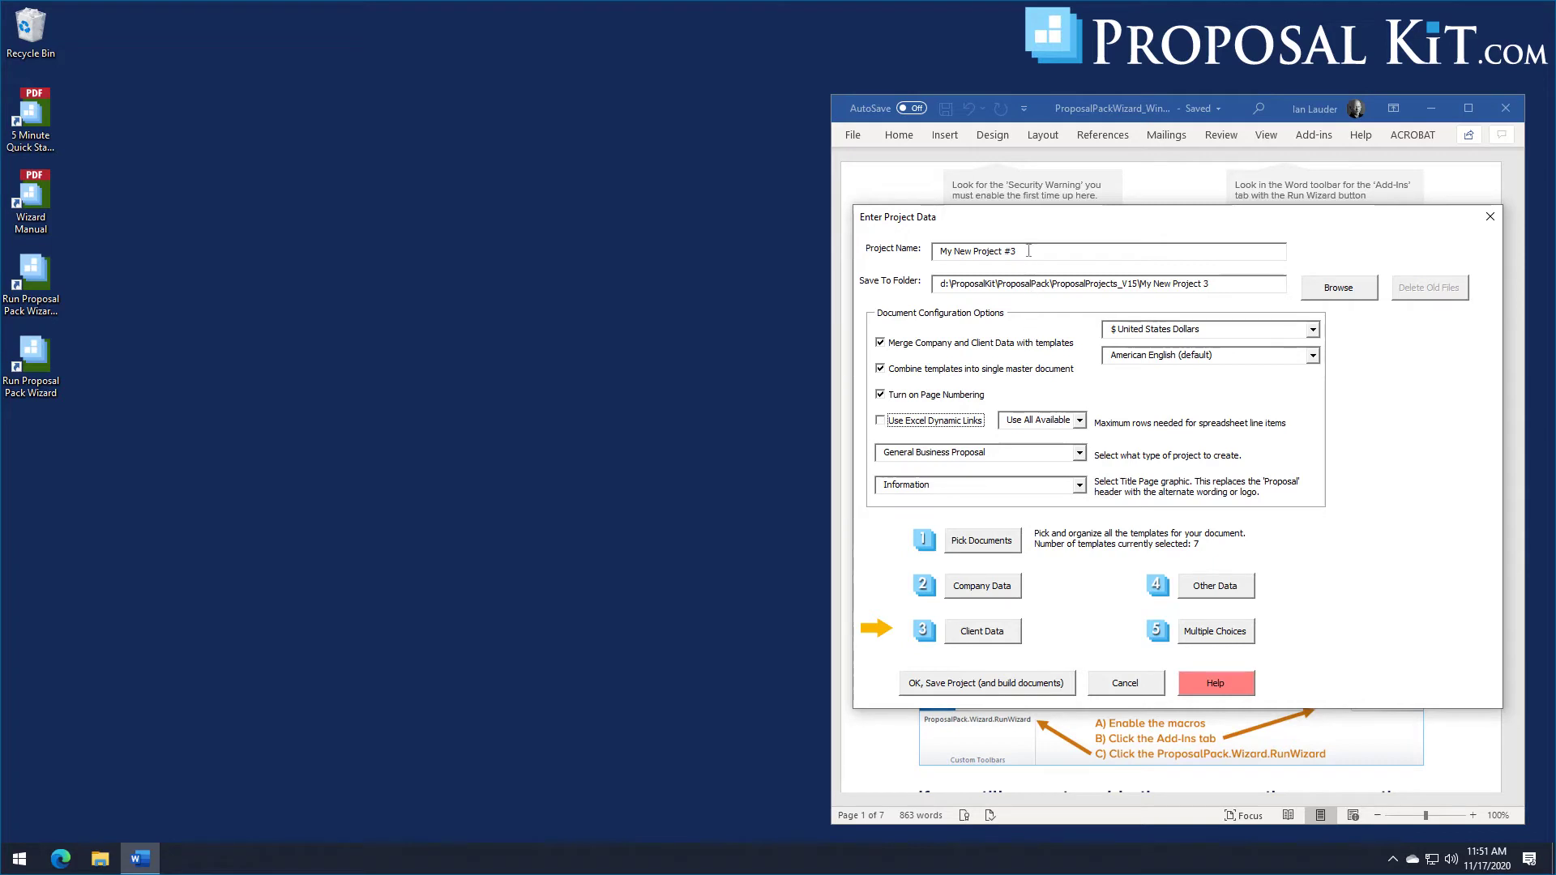
left_click_drag(1029, 251, 930, 254)
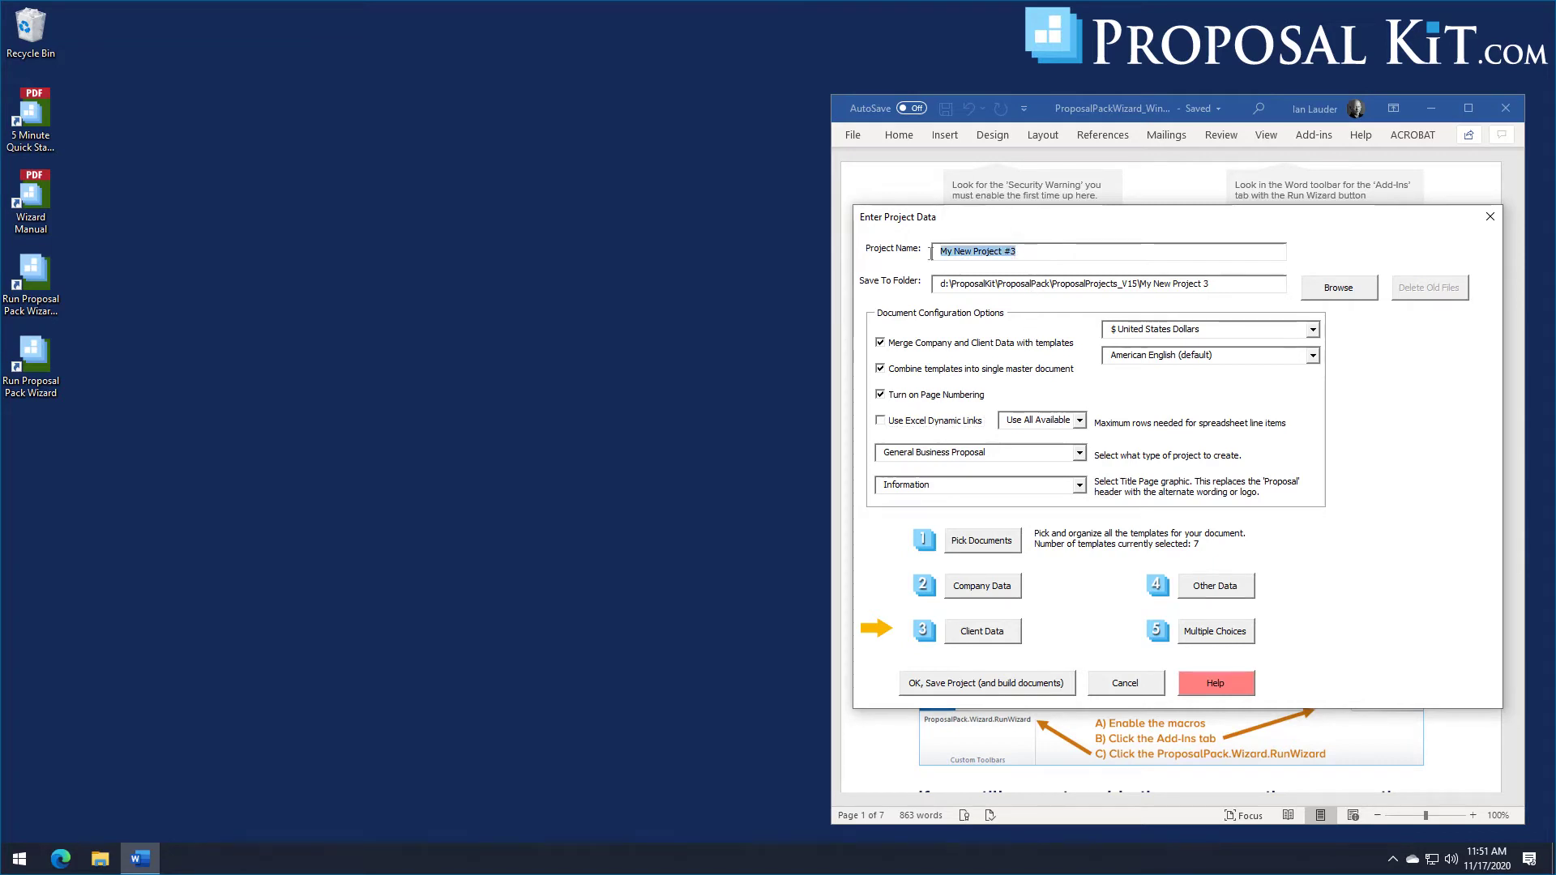
type("GSA P")
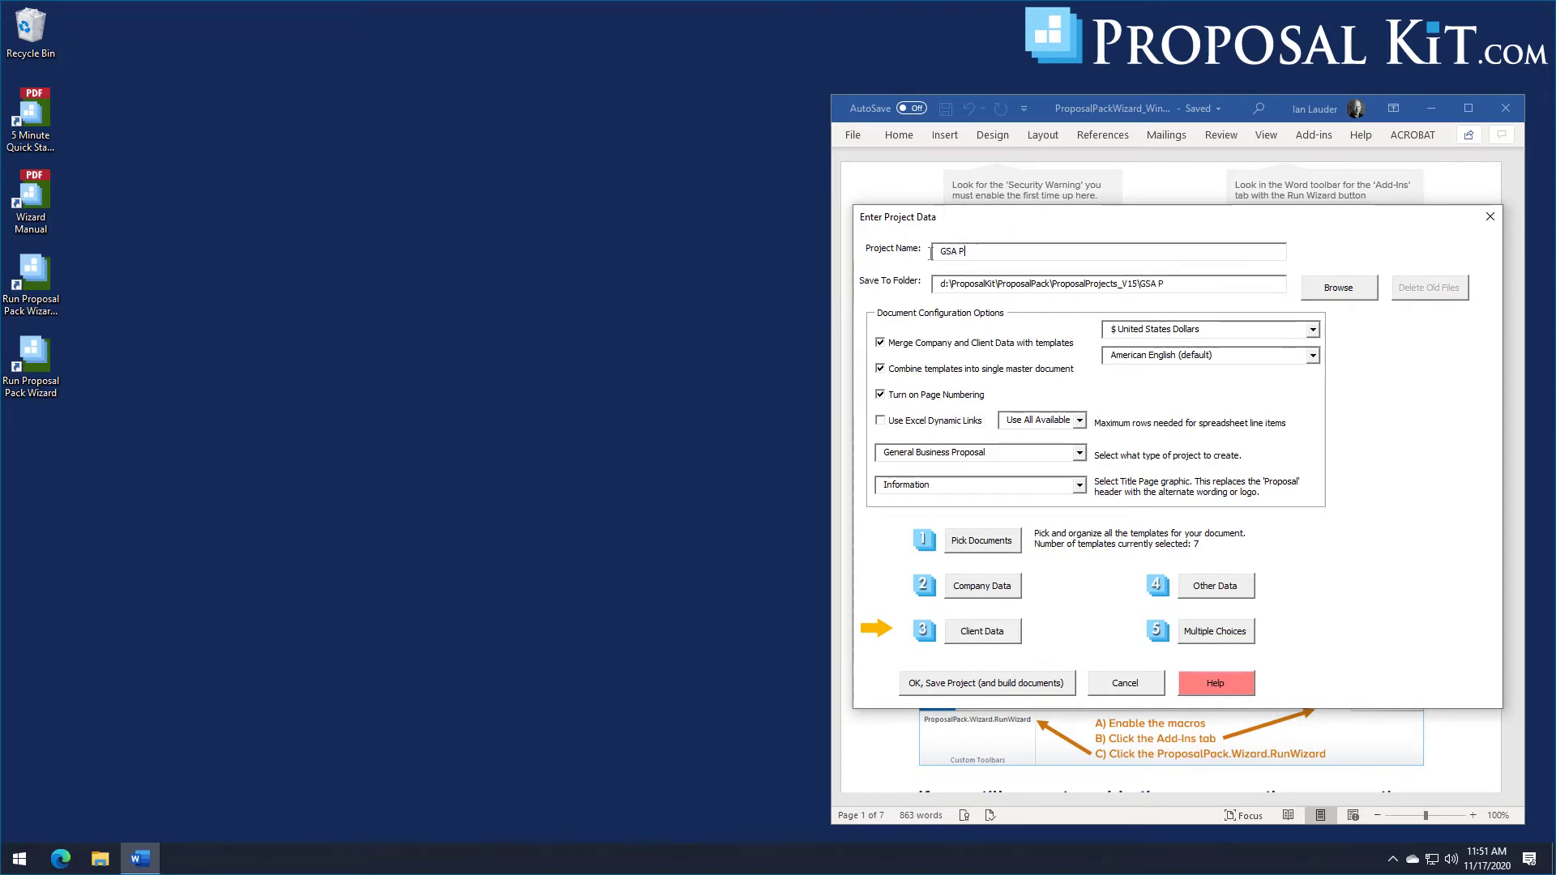
type("roduct Proposal")
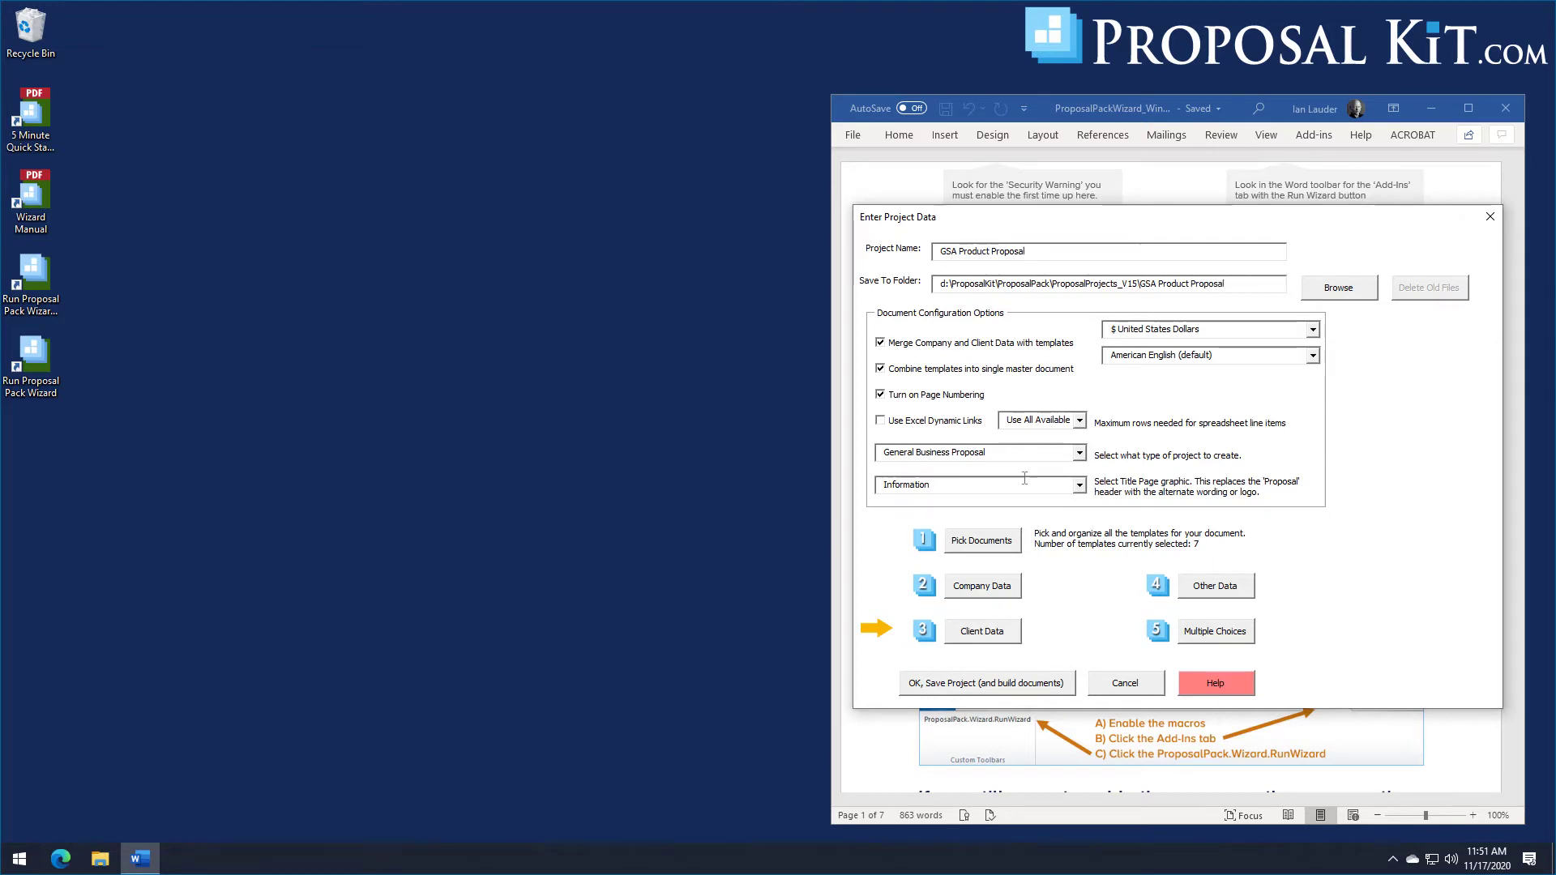
Step: Accept the default company information and populate the client data from the saved Widgets R Us, Inc. contact
left_click(981, 592)
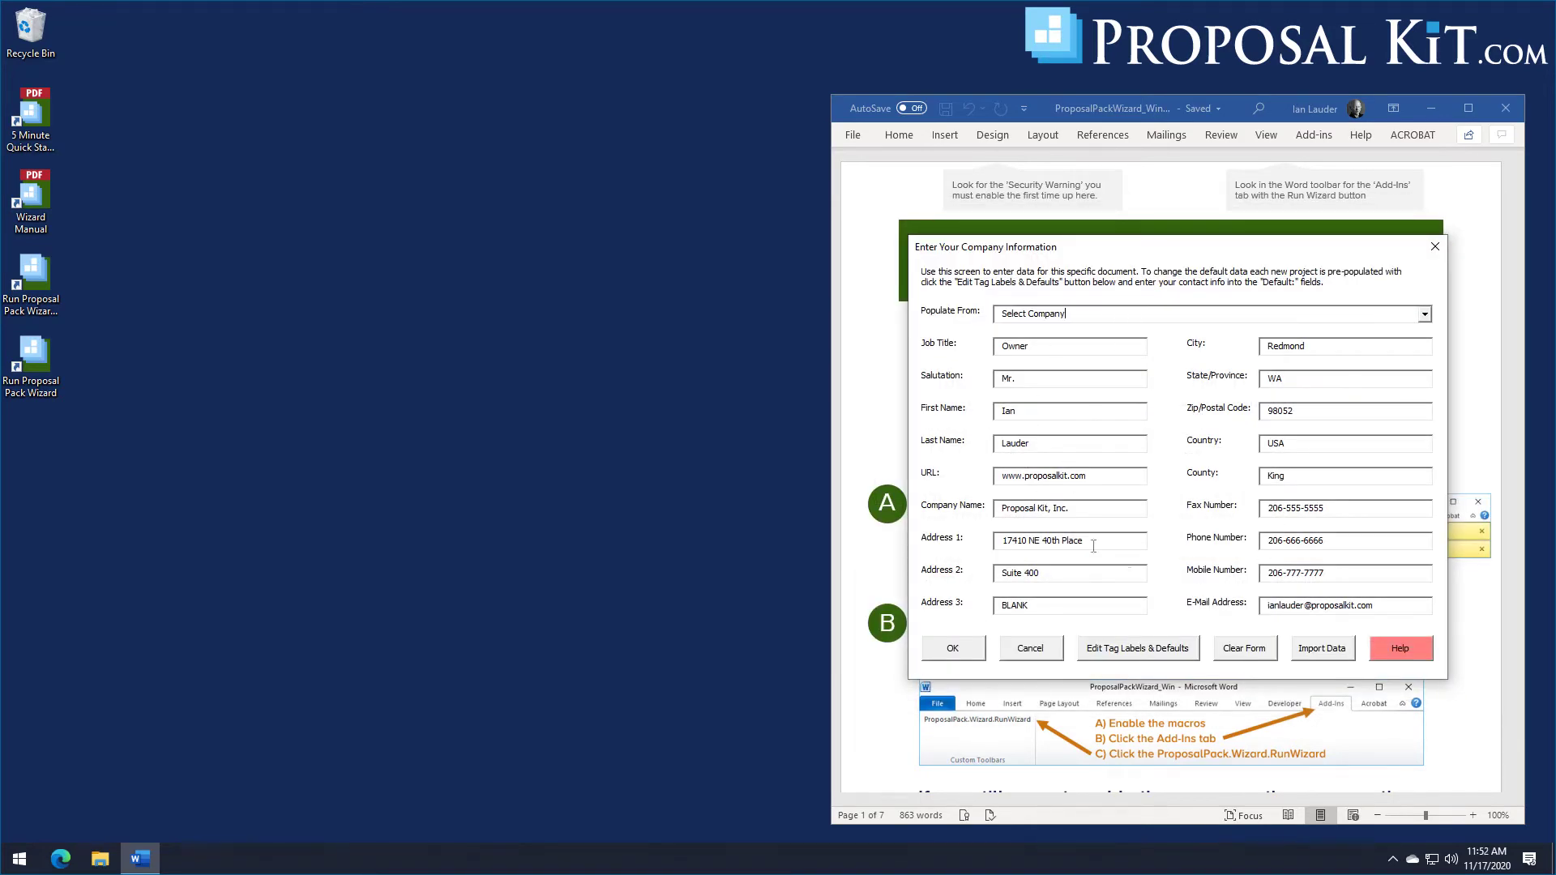
left_click(972, 650)
left_click(984, 635)
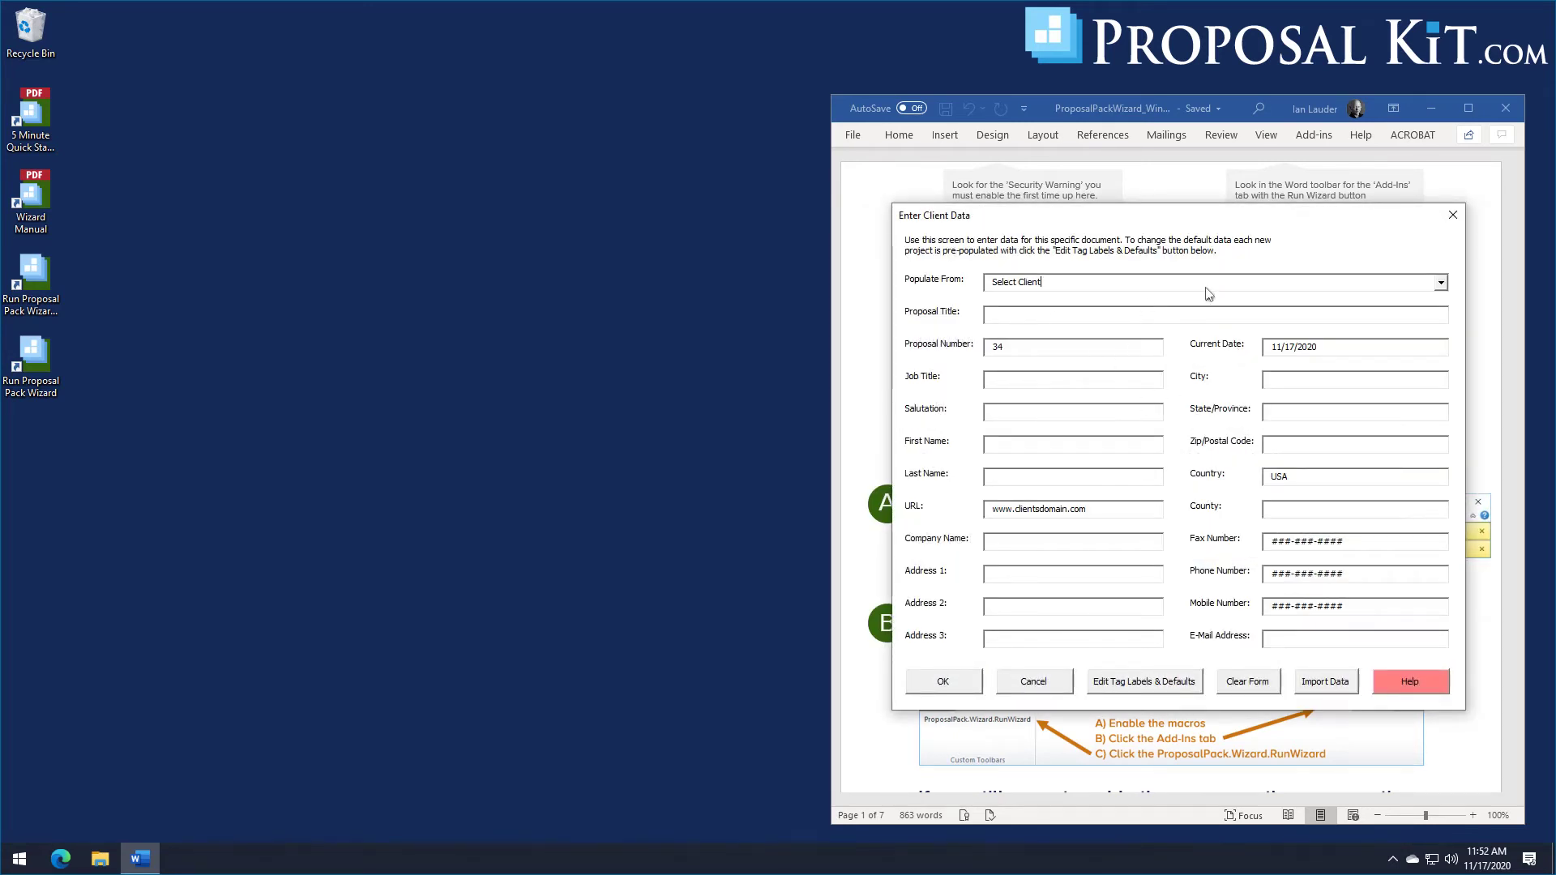
left_click(1442, 283)
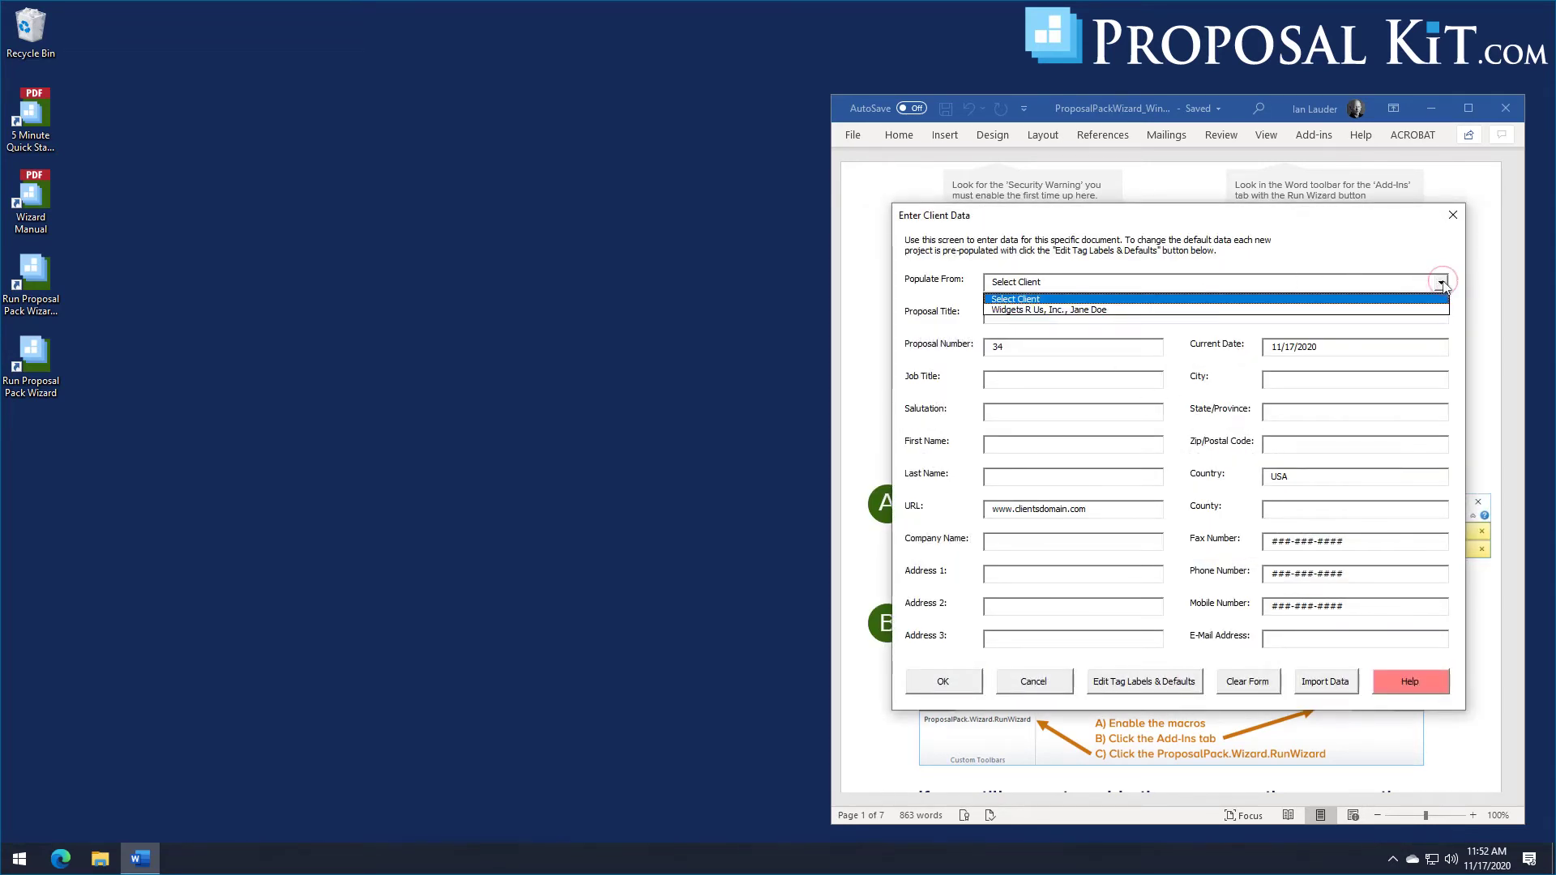
left_click(1089, 312)
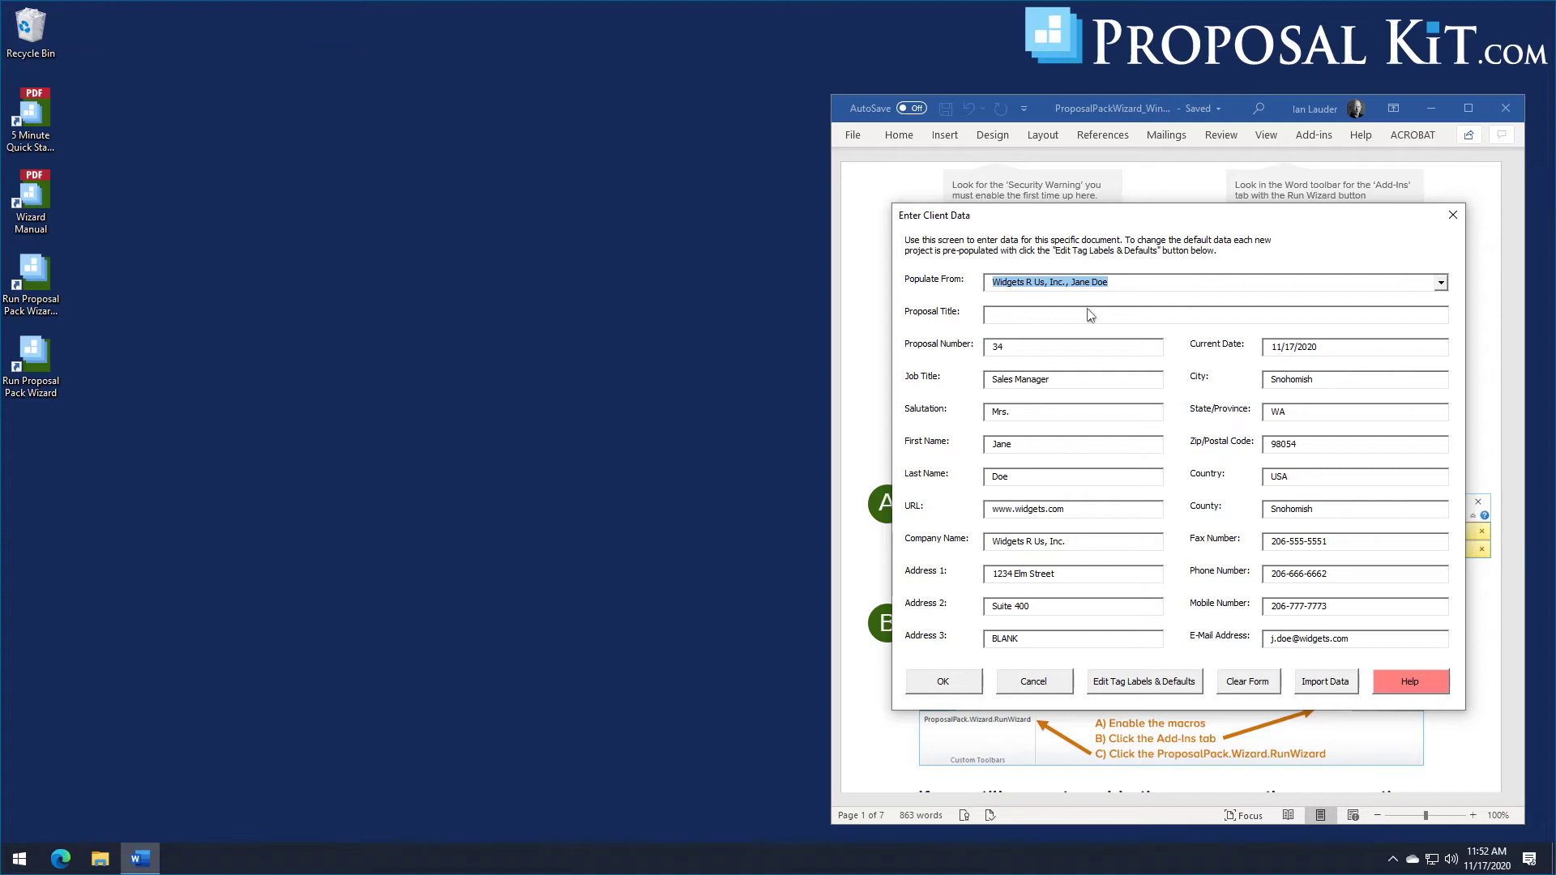
left_click(957, 689)
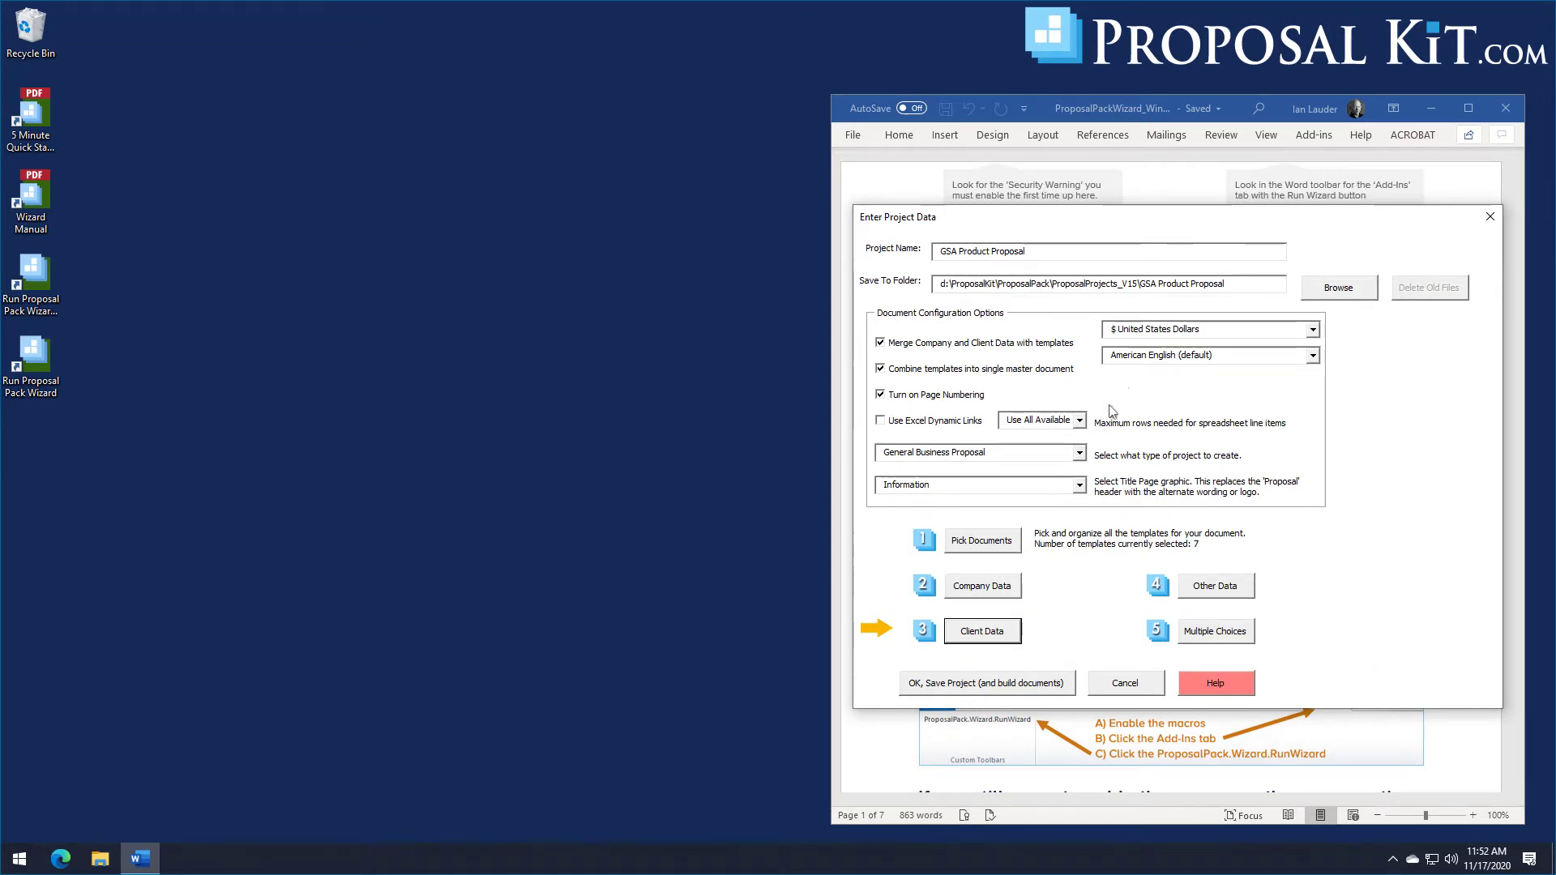
Step: Save the project and build its documents, accepting the completed document generation
left_click(974, 686)
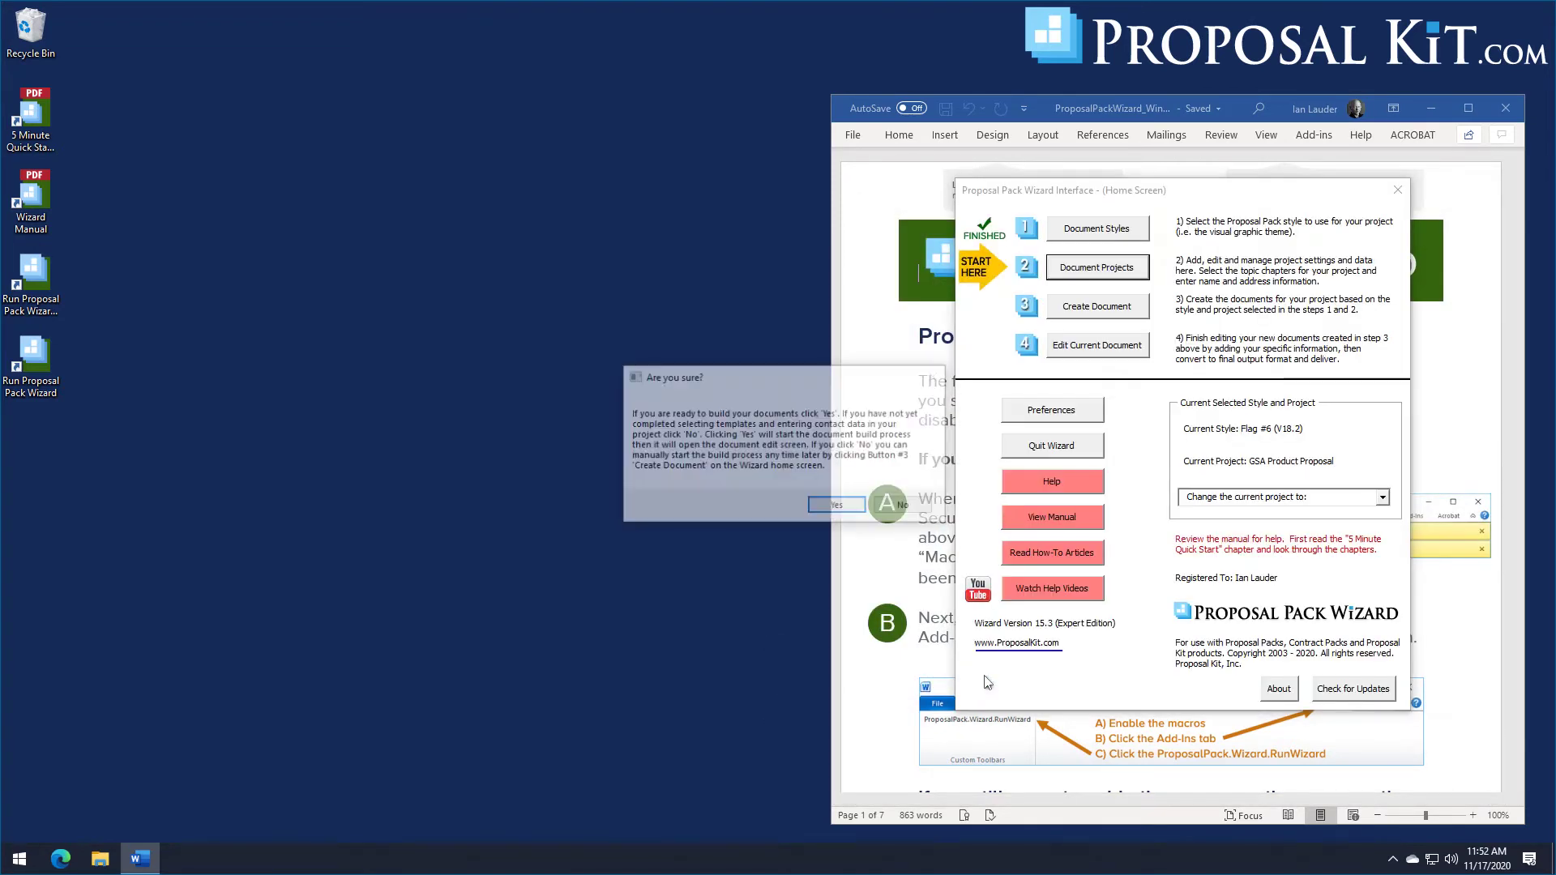
left_click(840, 508)
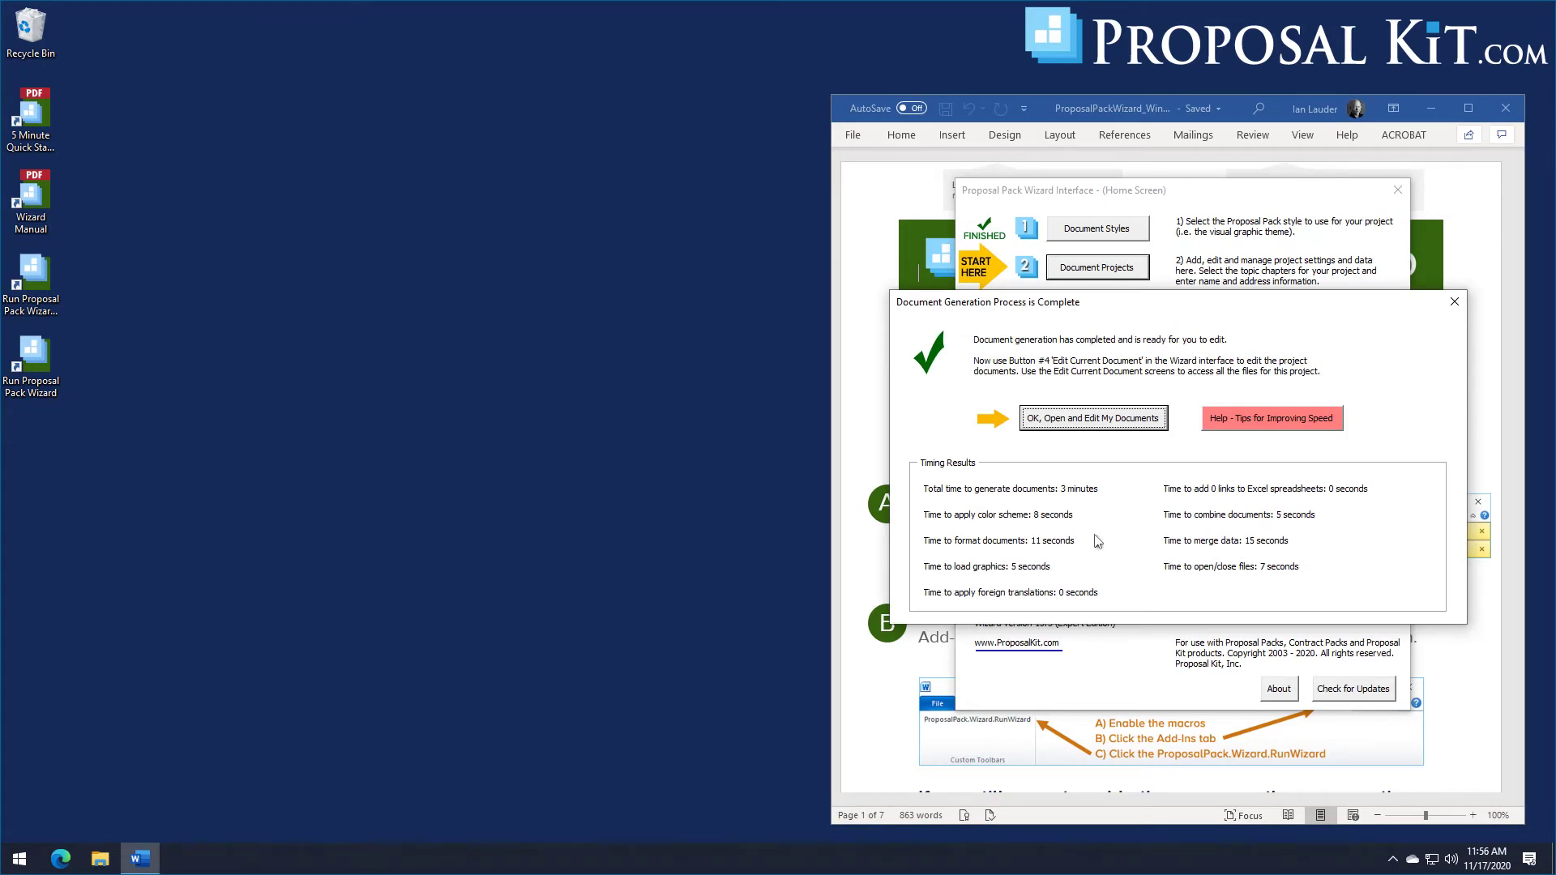
left_click(1078, 420)
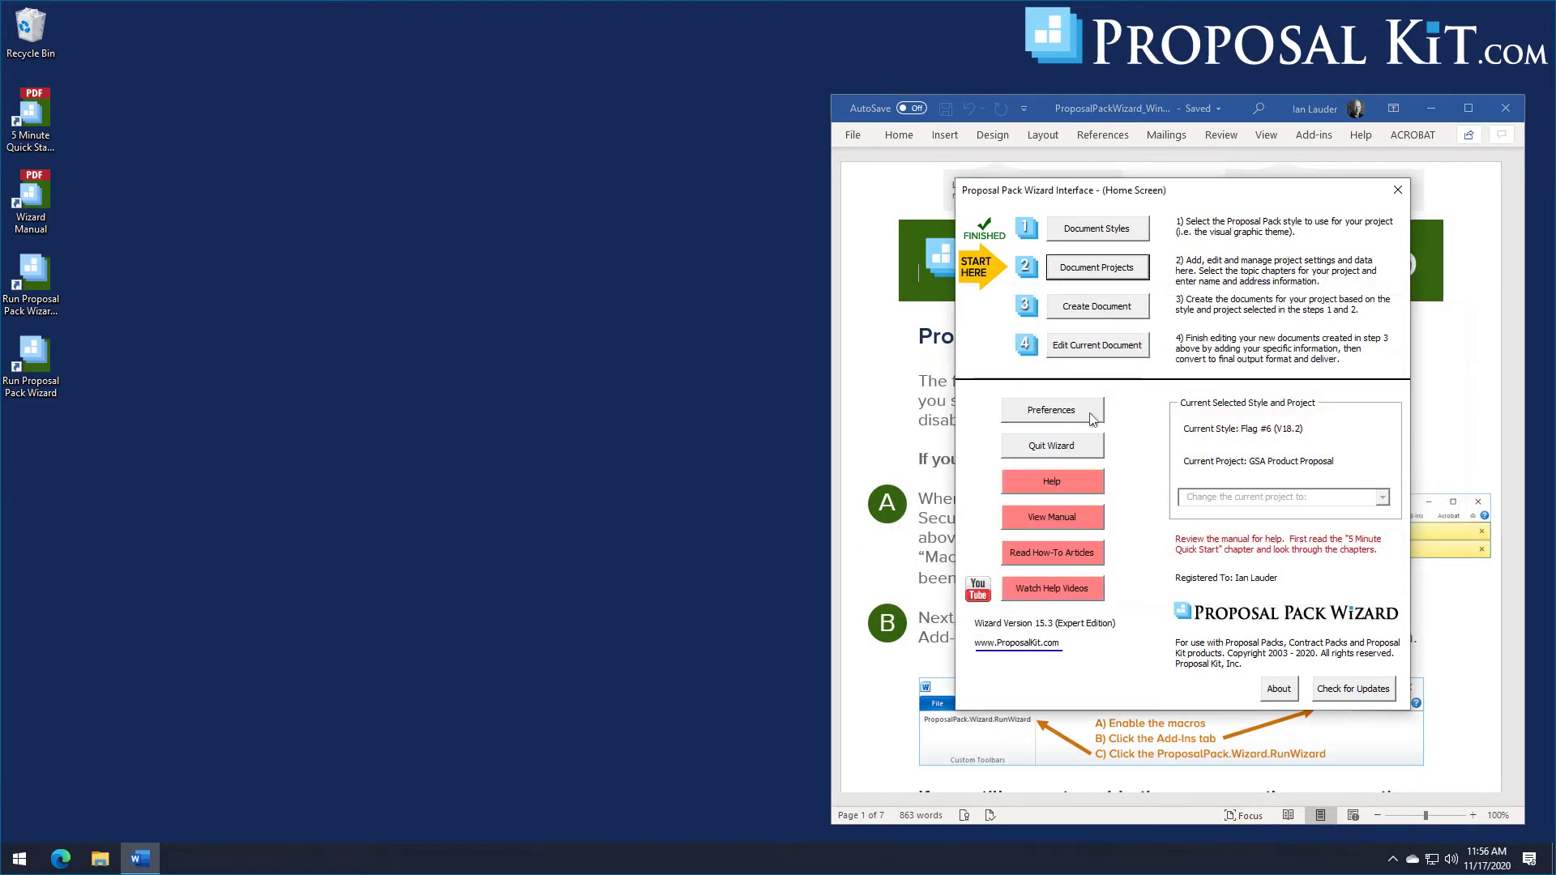
Step: Open the project's Combined Project Document in Word and place its window beside the wizard
left_click(977, 351)
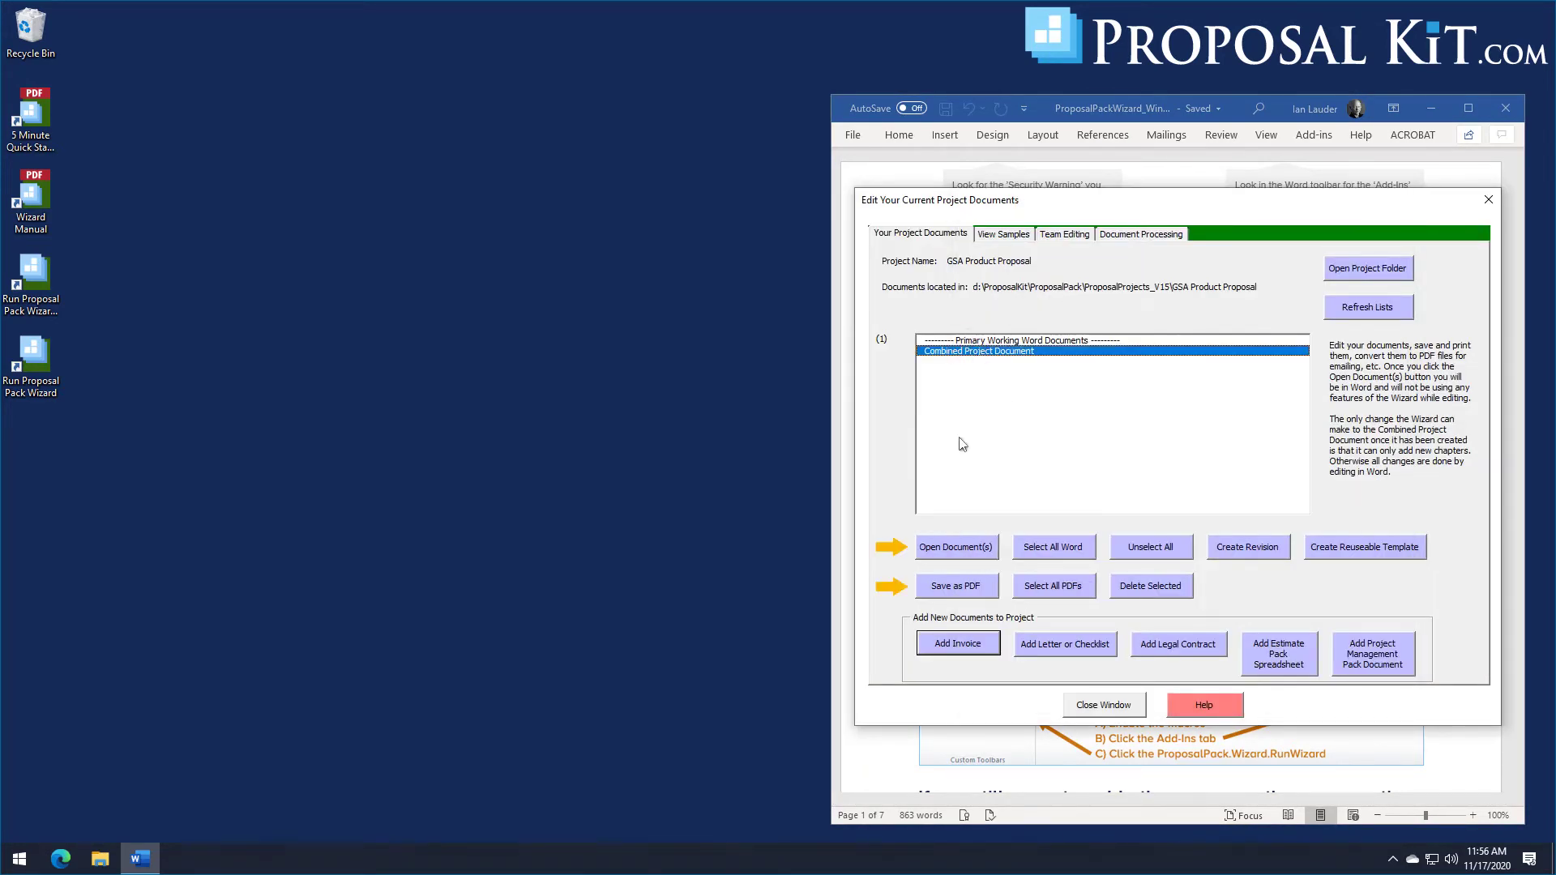
left_click(959, 552)
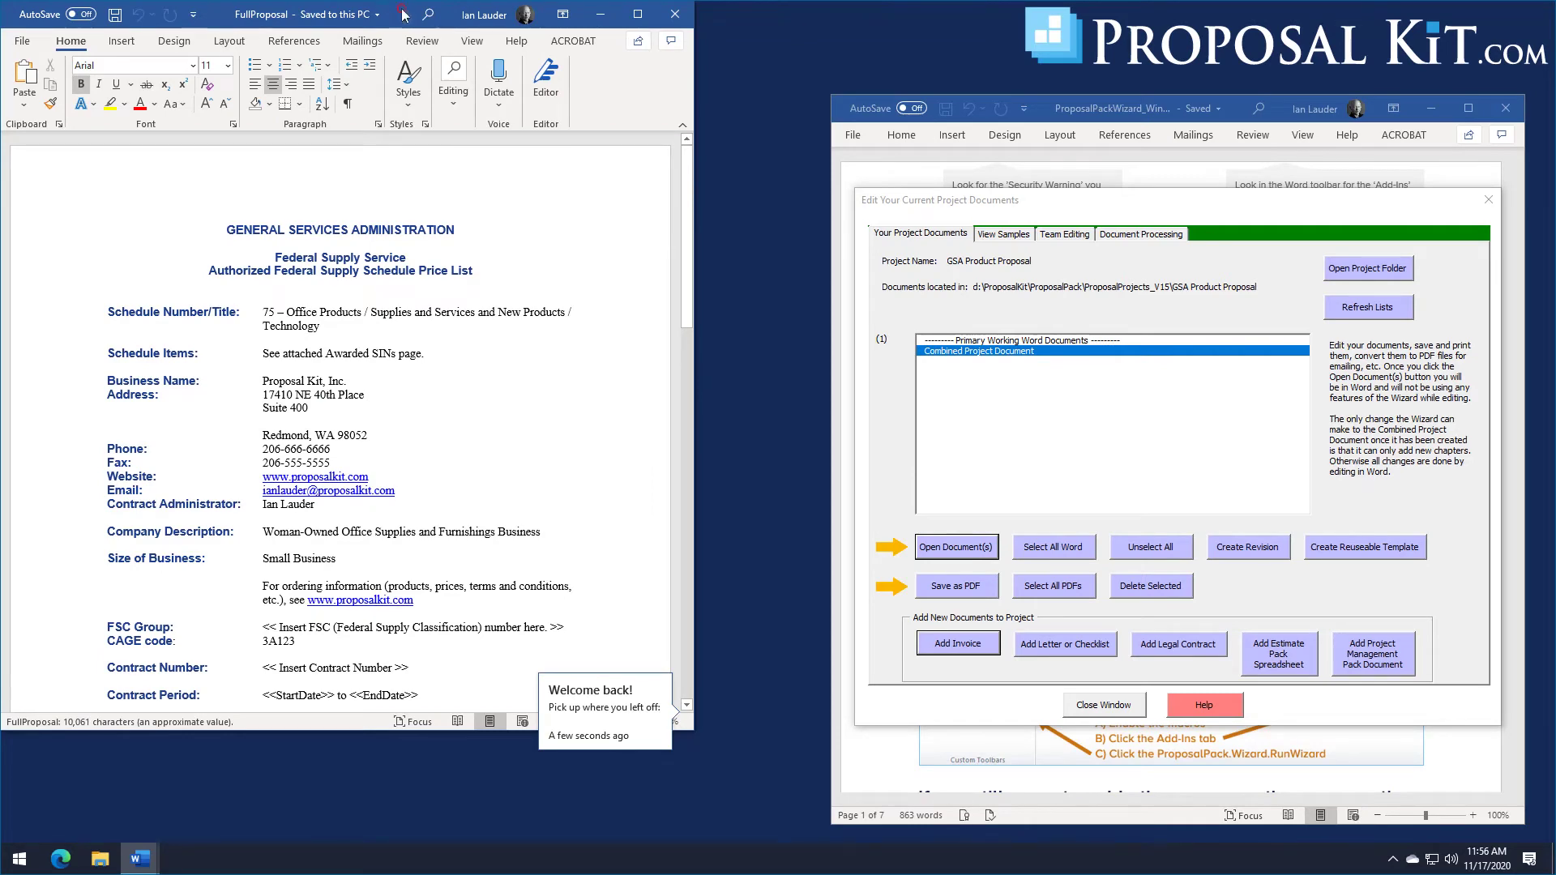
left_click_drag(403, 15, 525, 24)
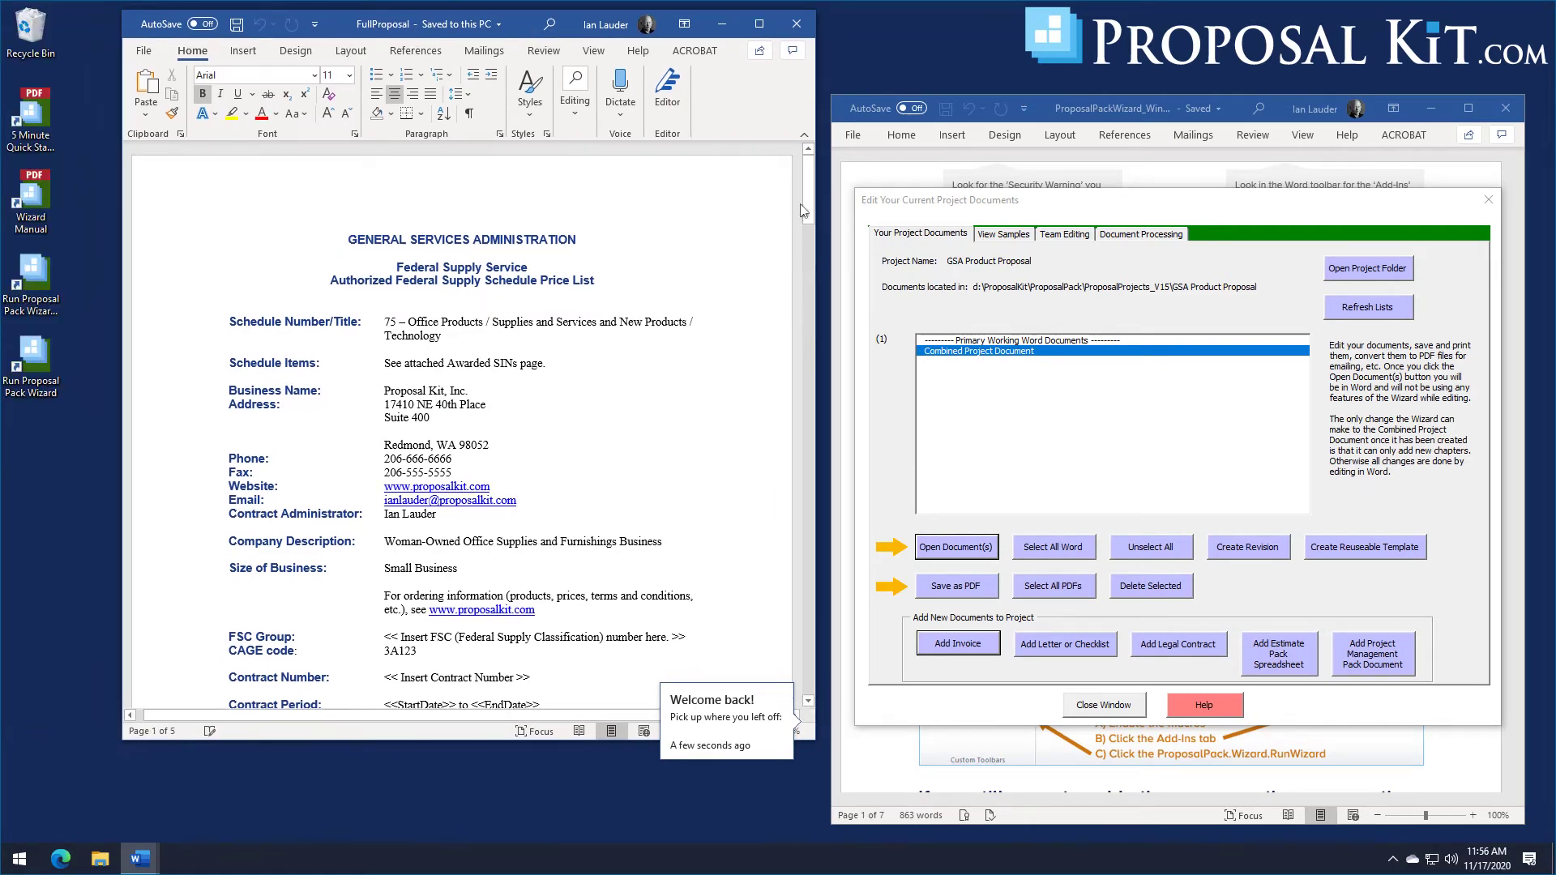
Step: Examine the generated proposal's price list, title page, Customer Information and back page, and close it along with the project documents window
scroll(459, 233, "down", 3)
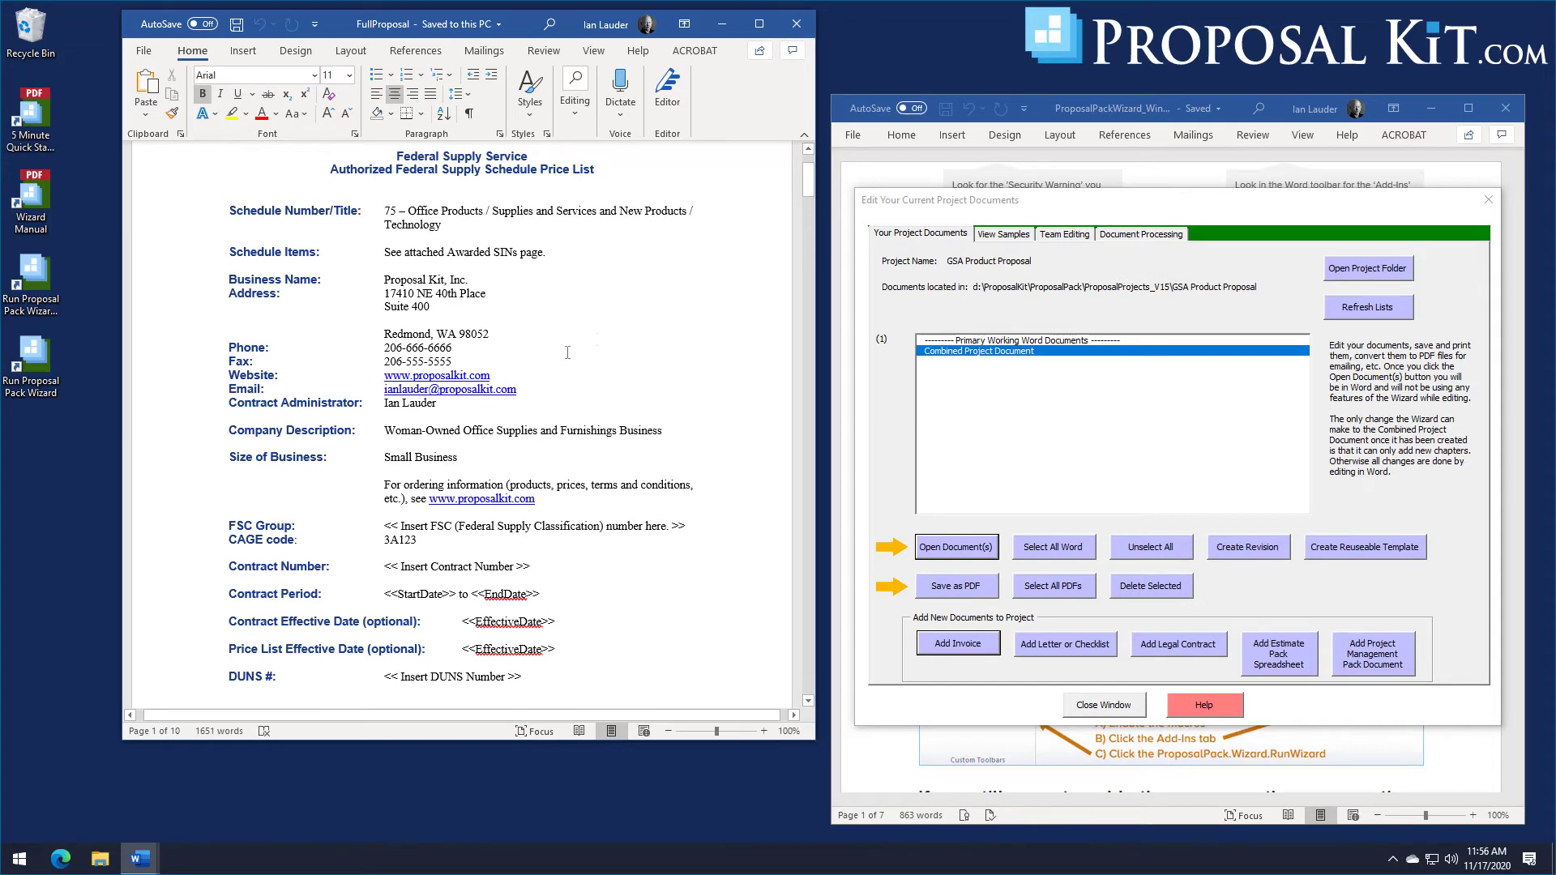
left_click_drag(810, 190, 808, 242)
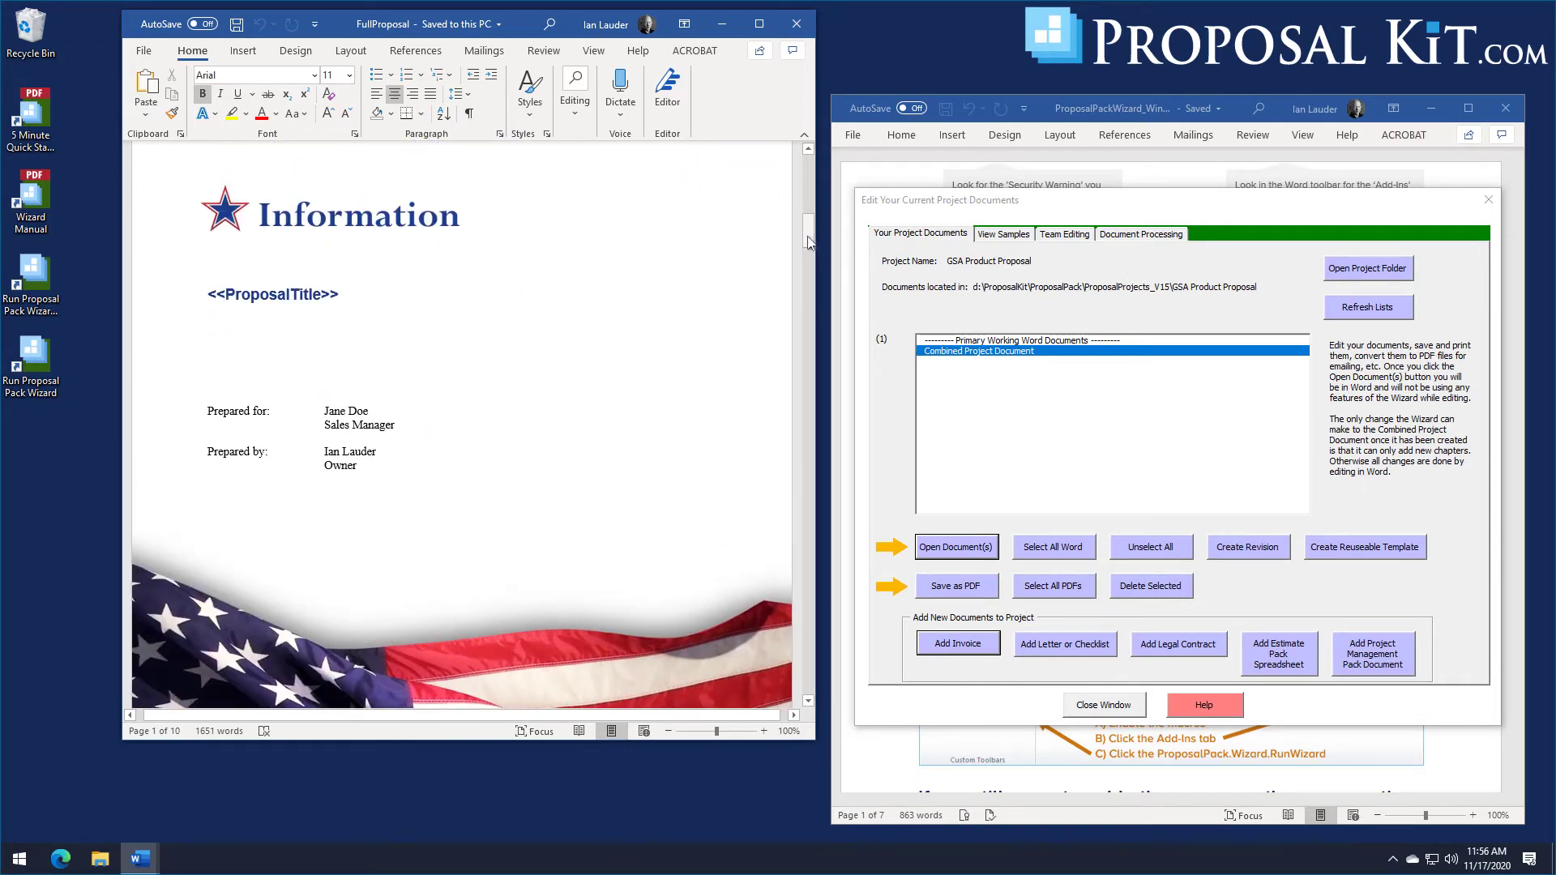
scroll(640, 372, "down", 5)
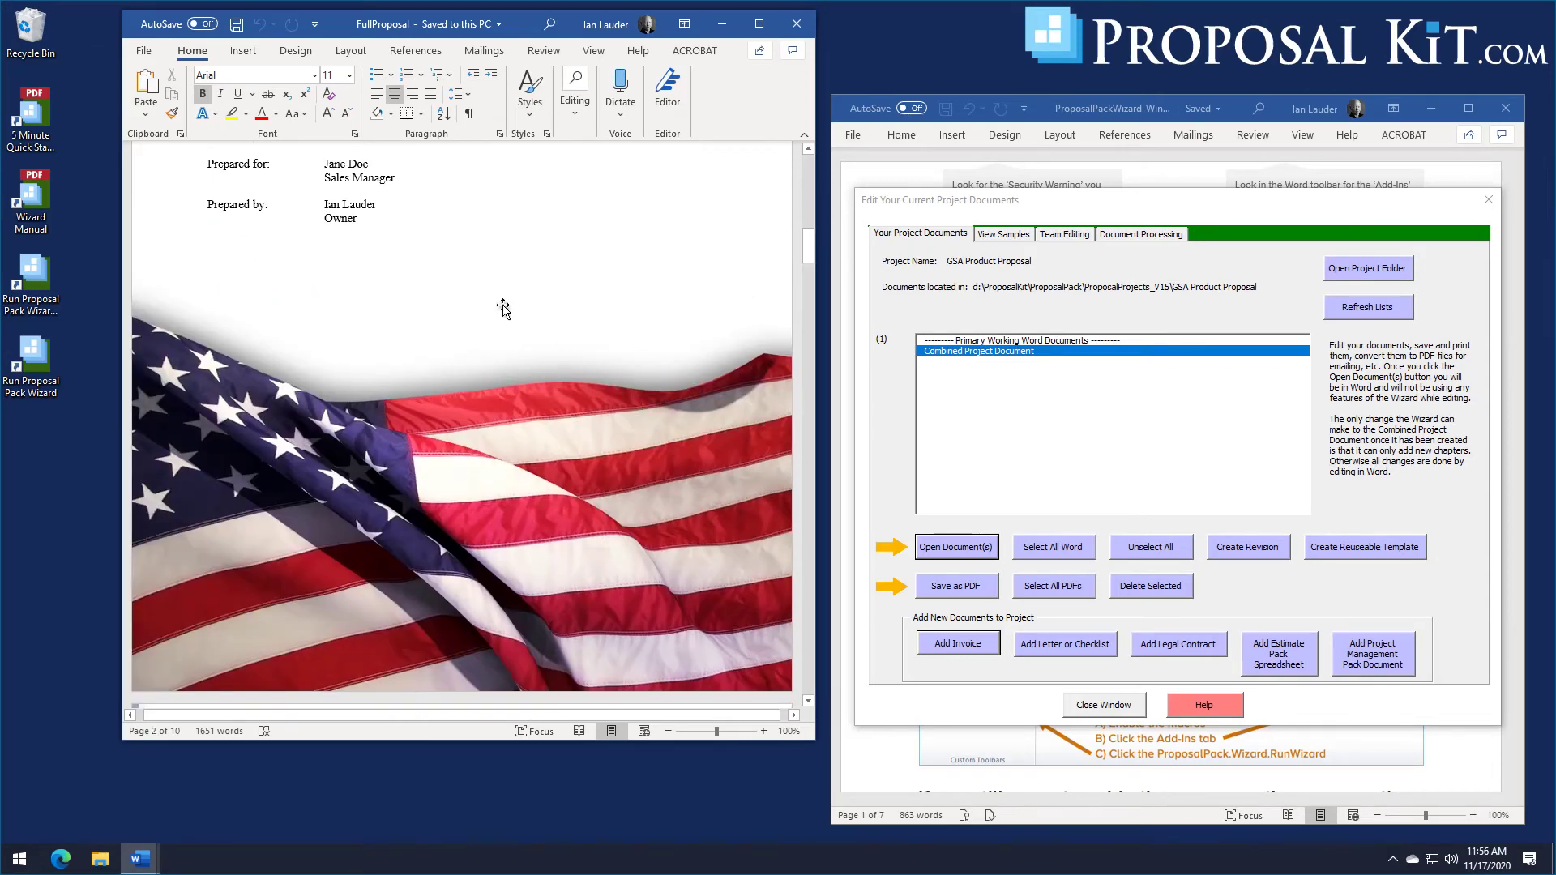
left_click_drag(808, 250, 811, 231)
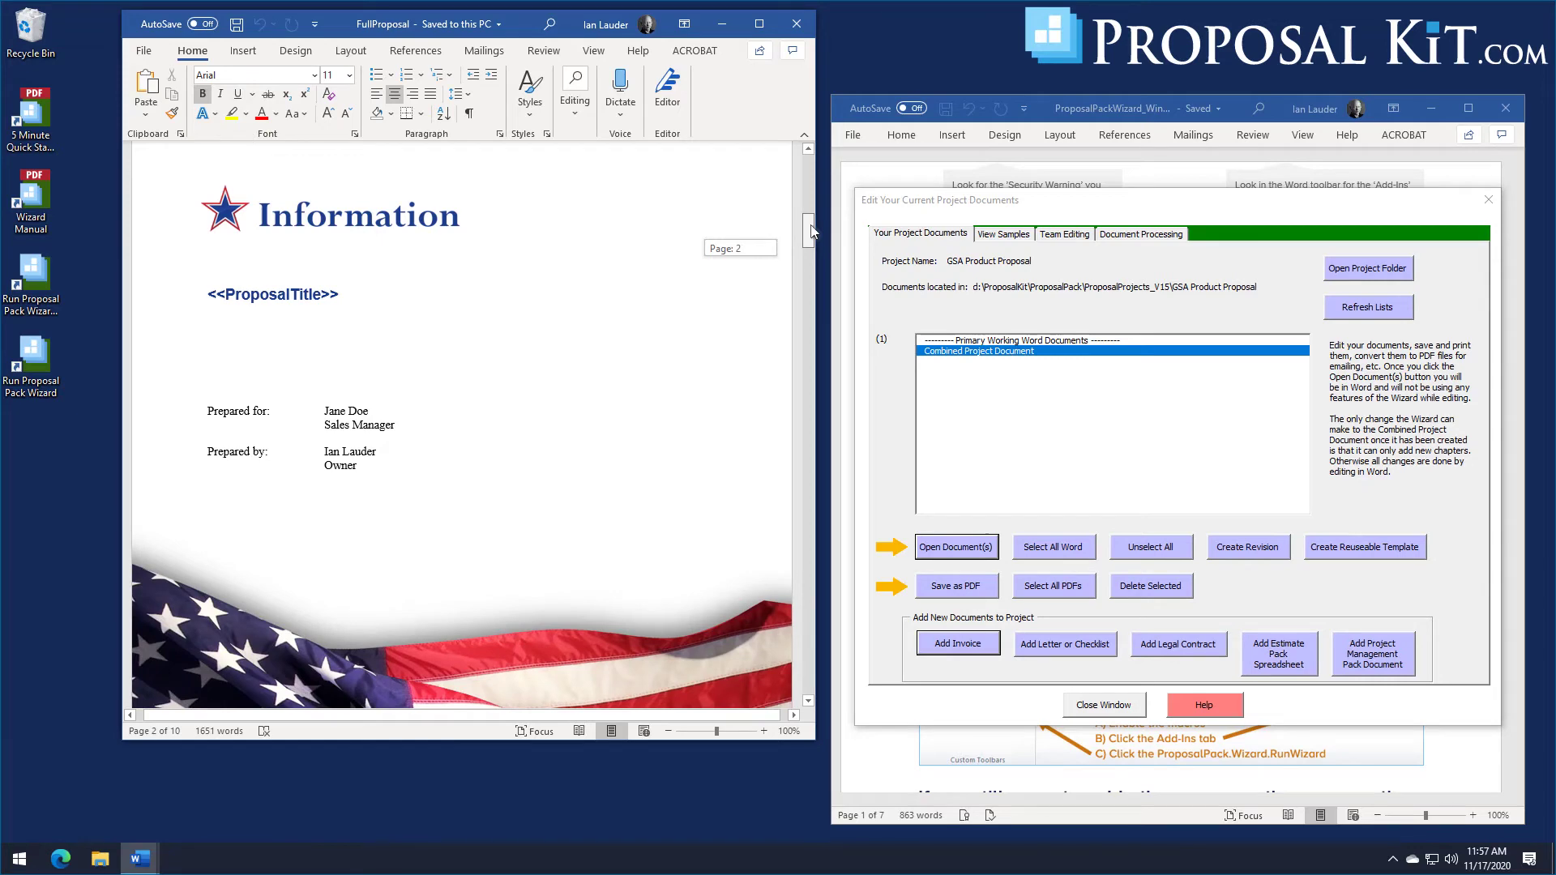
left_click_drag(812, 231, 807, 292)
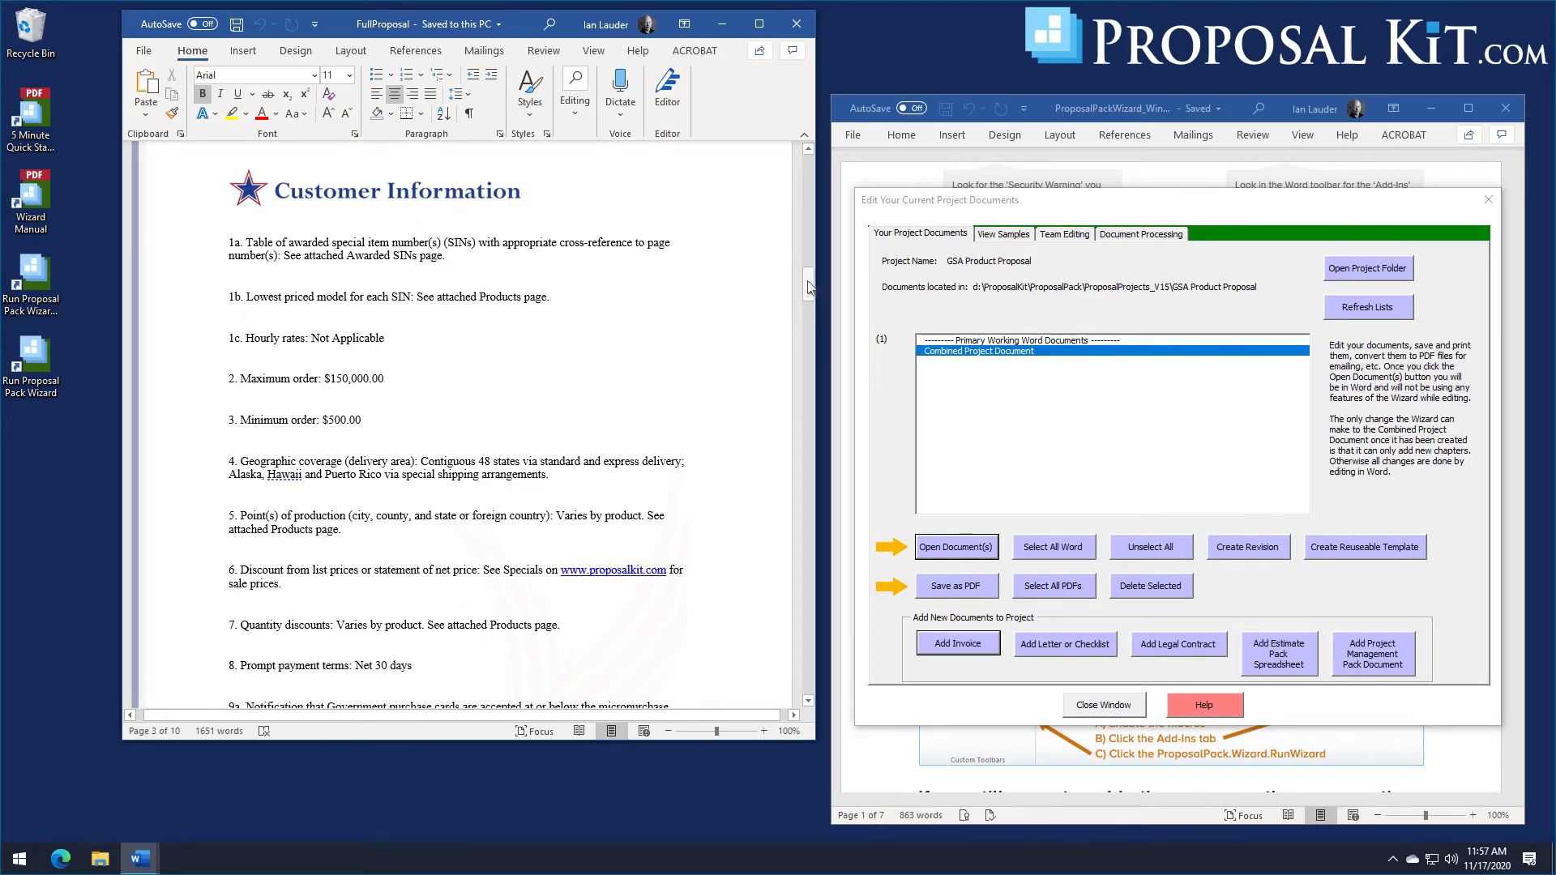
left_click_drag(808, 286, 435, 384)
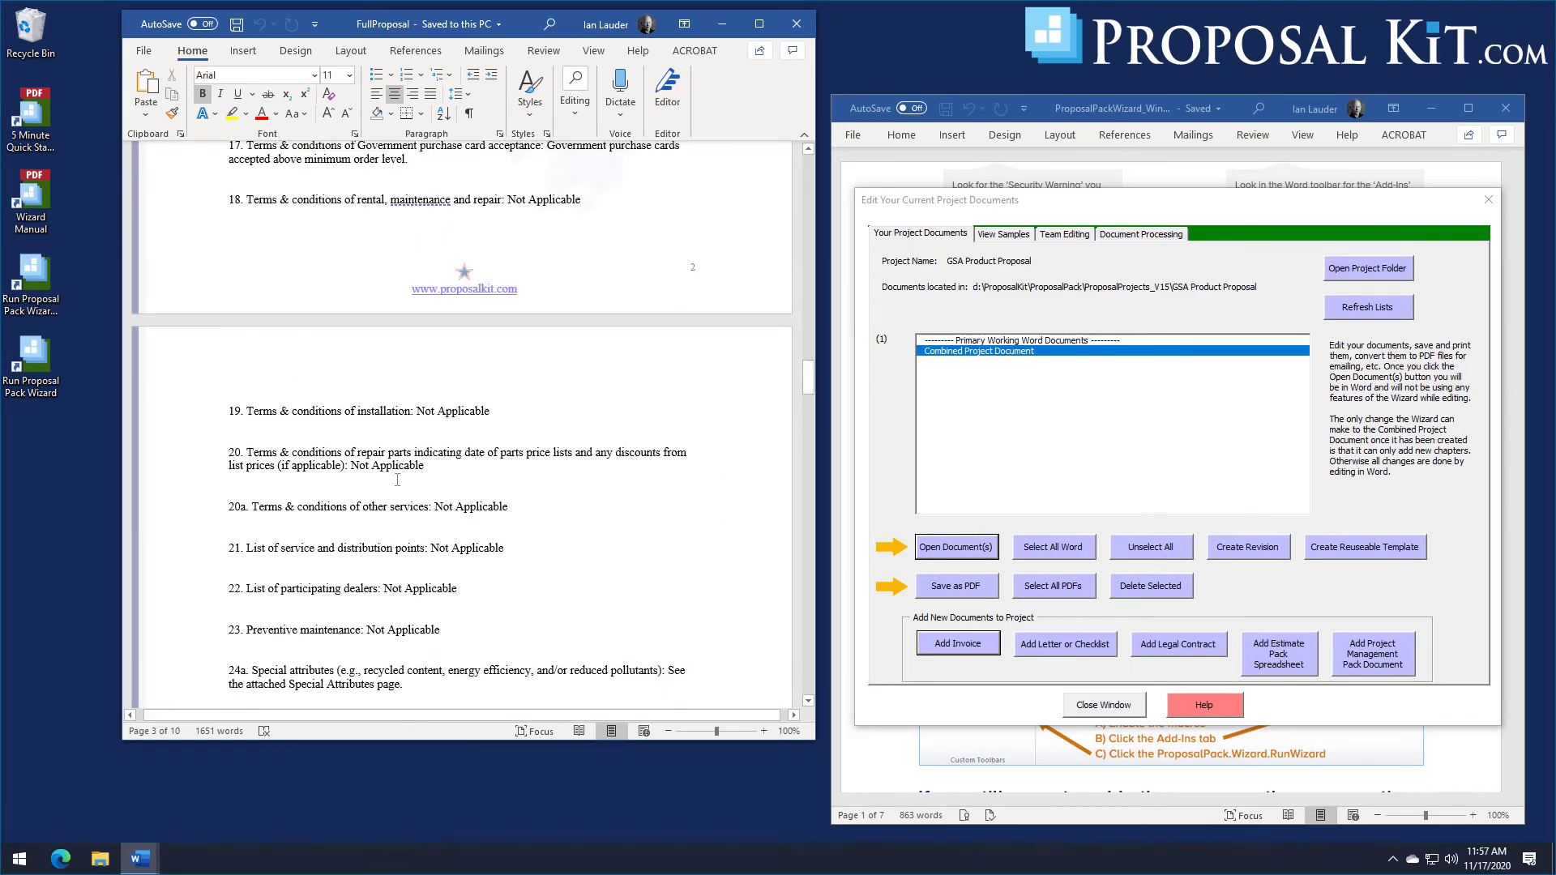
left_click_drag(807, 378, 817, 168)
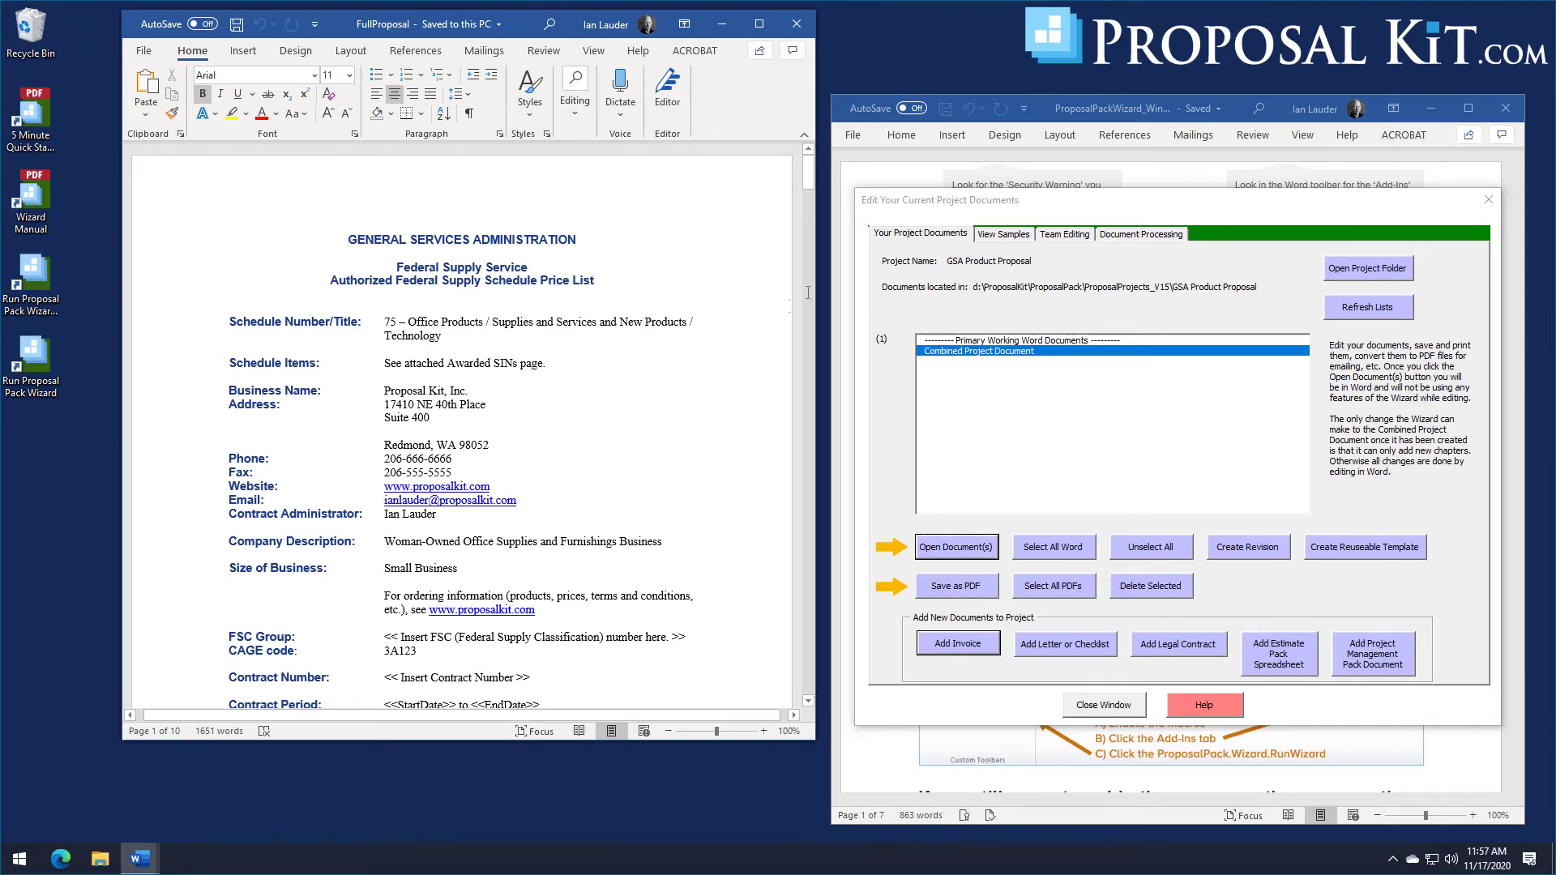
left_click_drag(810, 176, 807, 680)
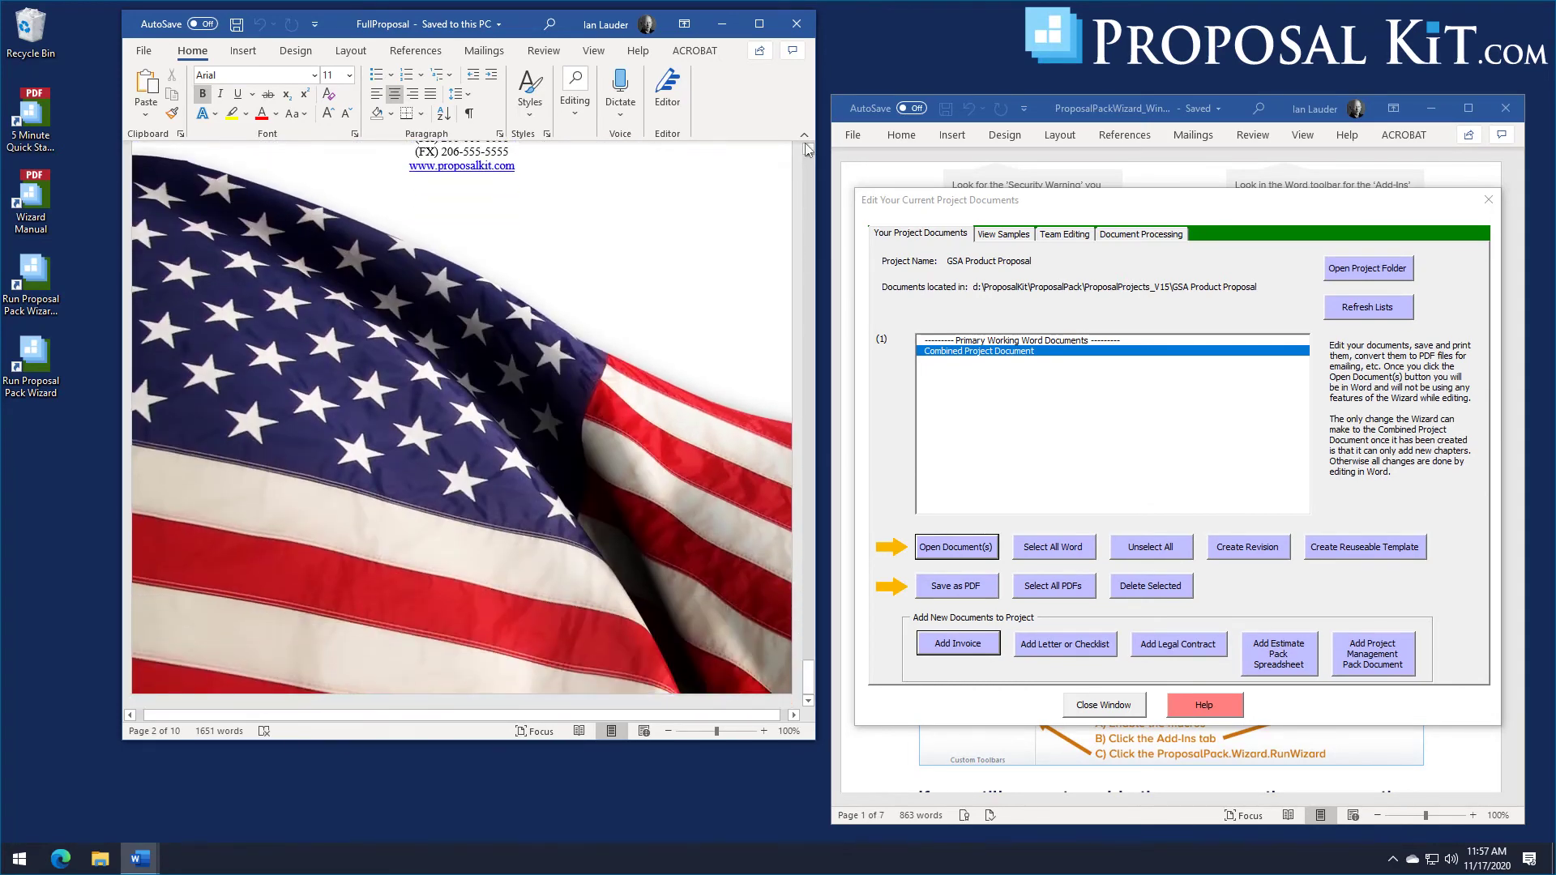
left_click(797, 25)
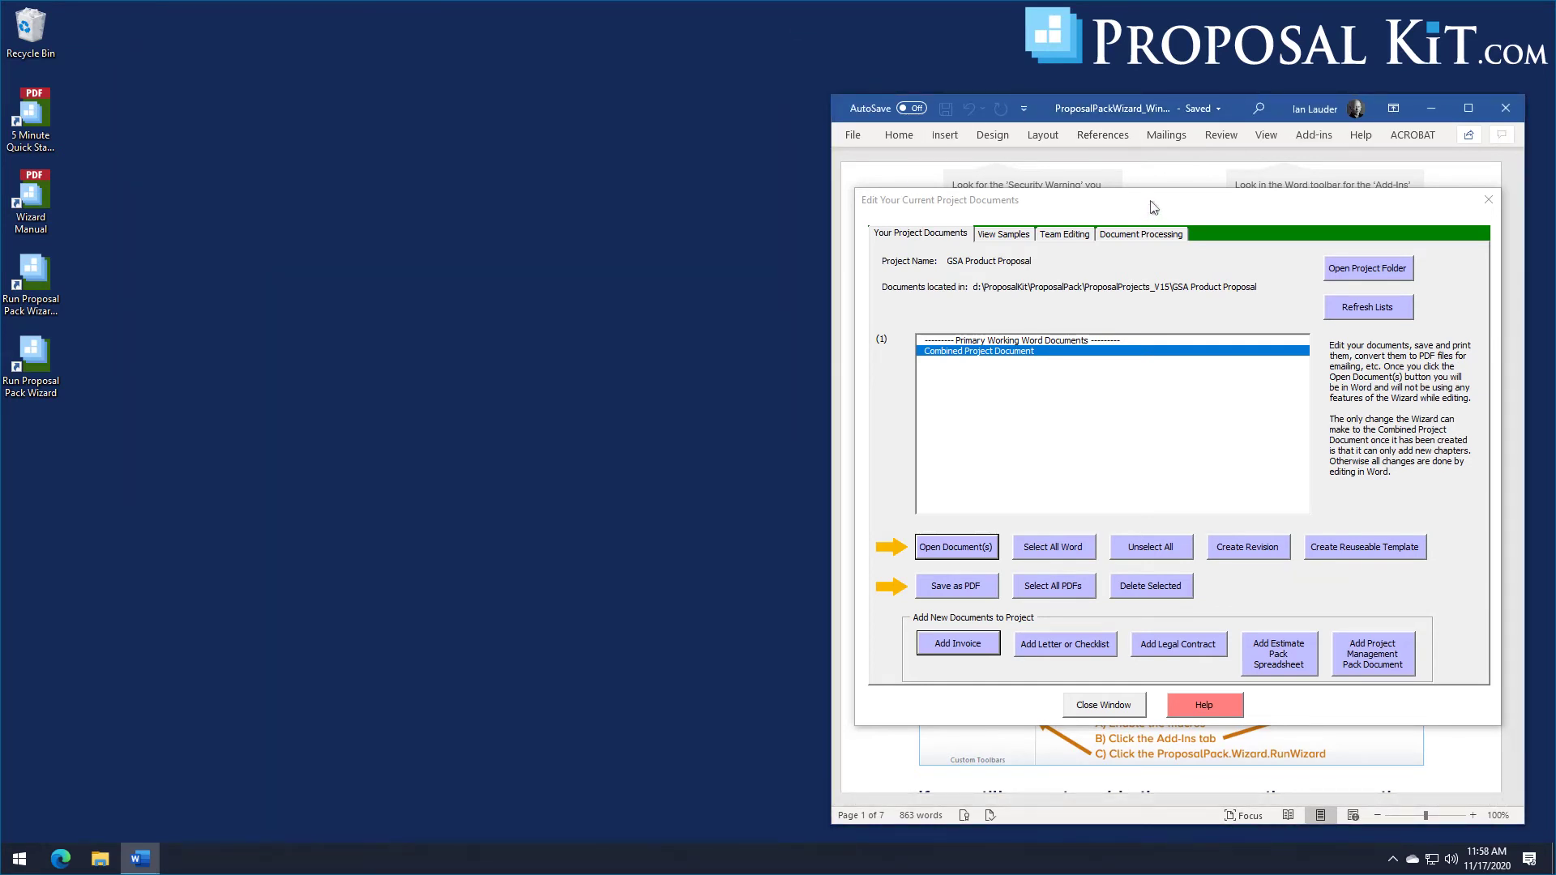
left_click(1110, 705)
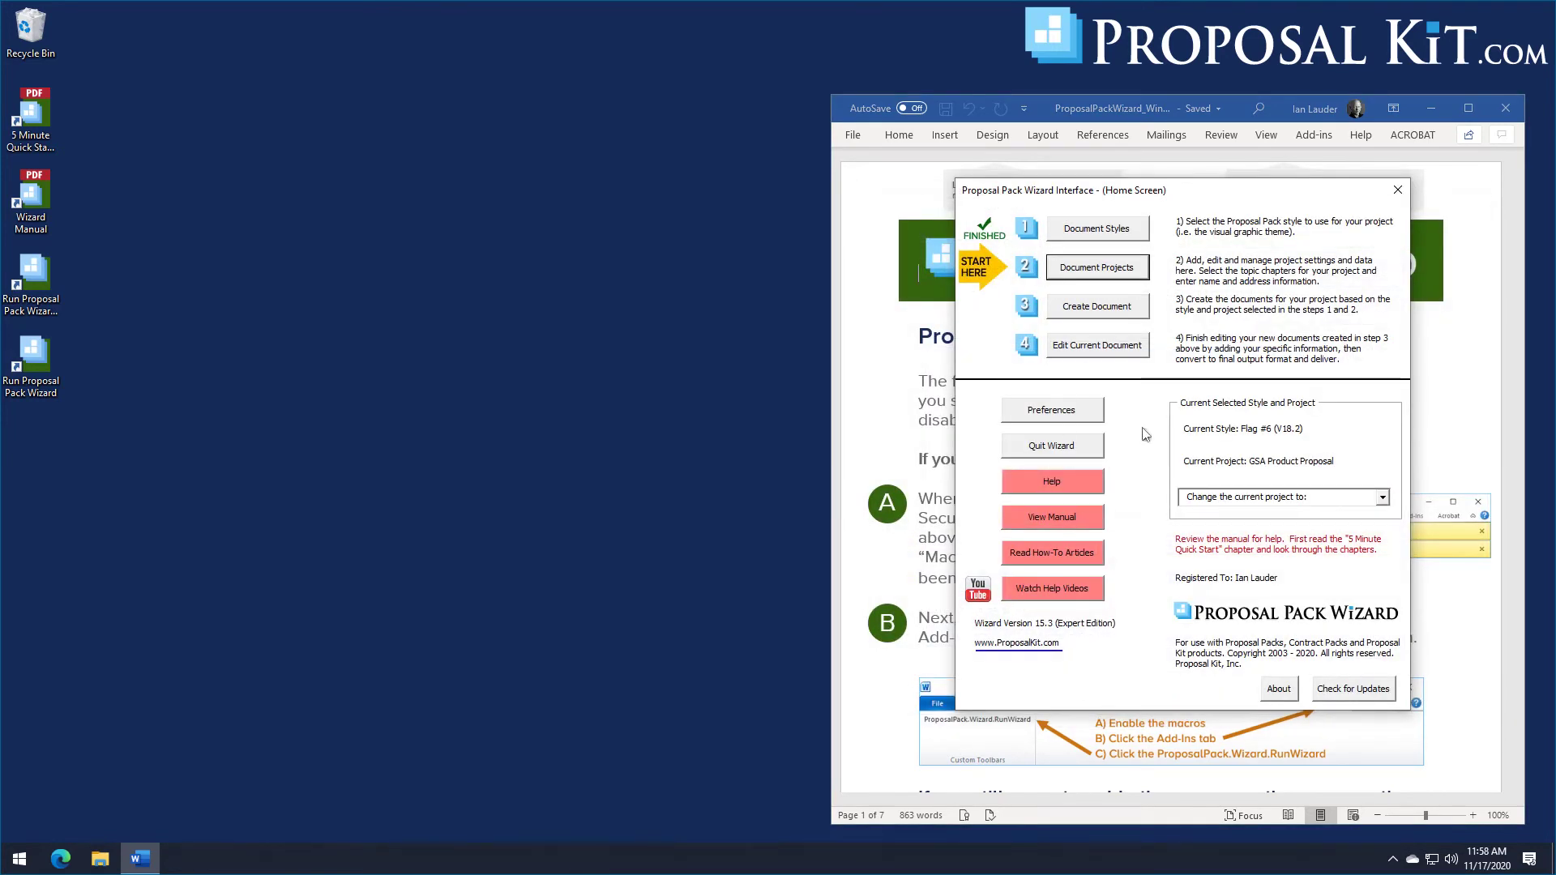
Step: Add another new project and turn off its Excel dynamic links
left_click(1111, 273)
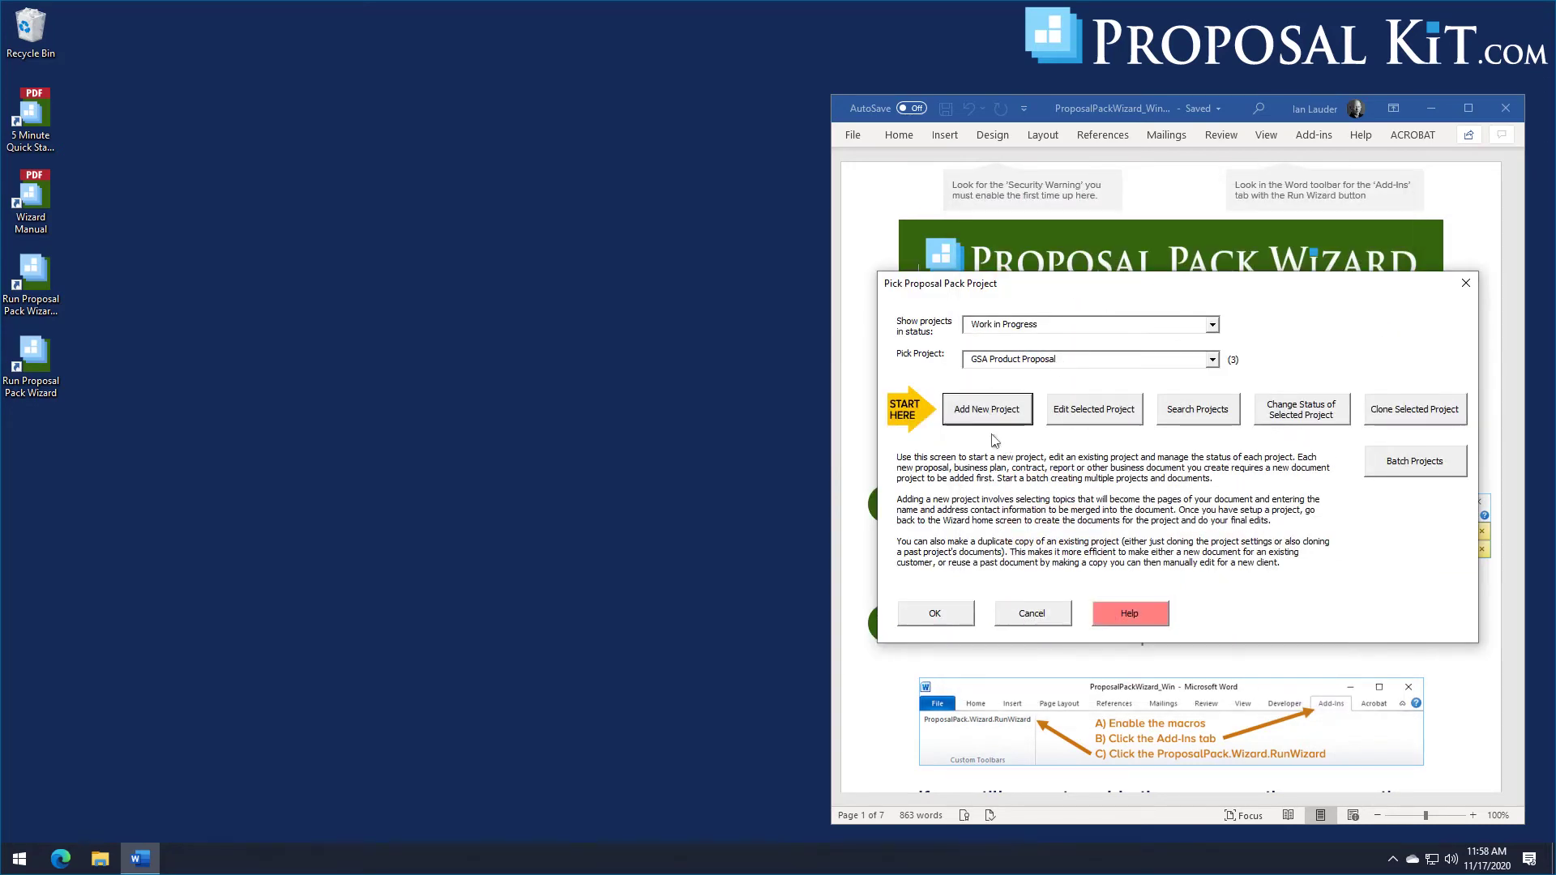
left_click(978, 417)
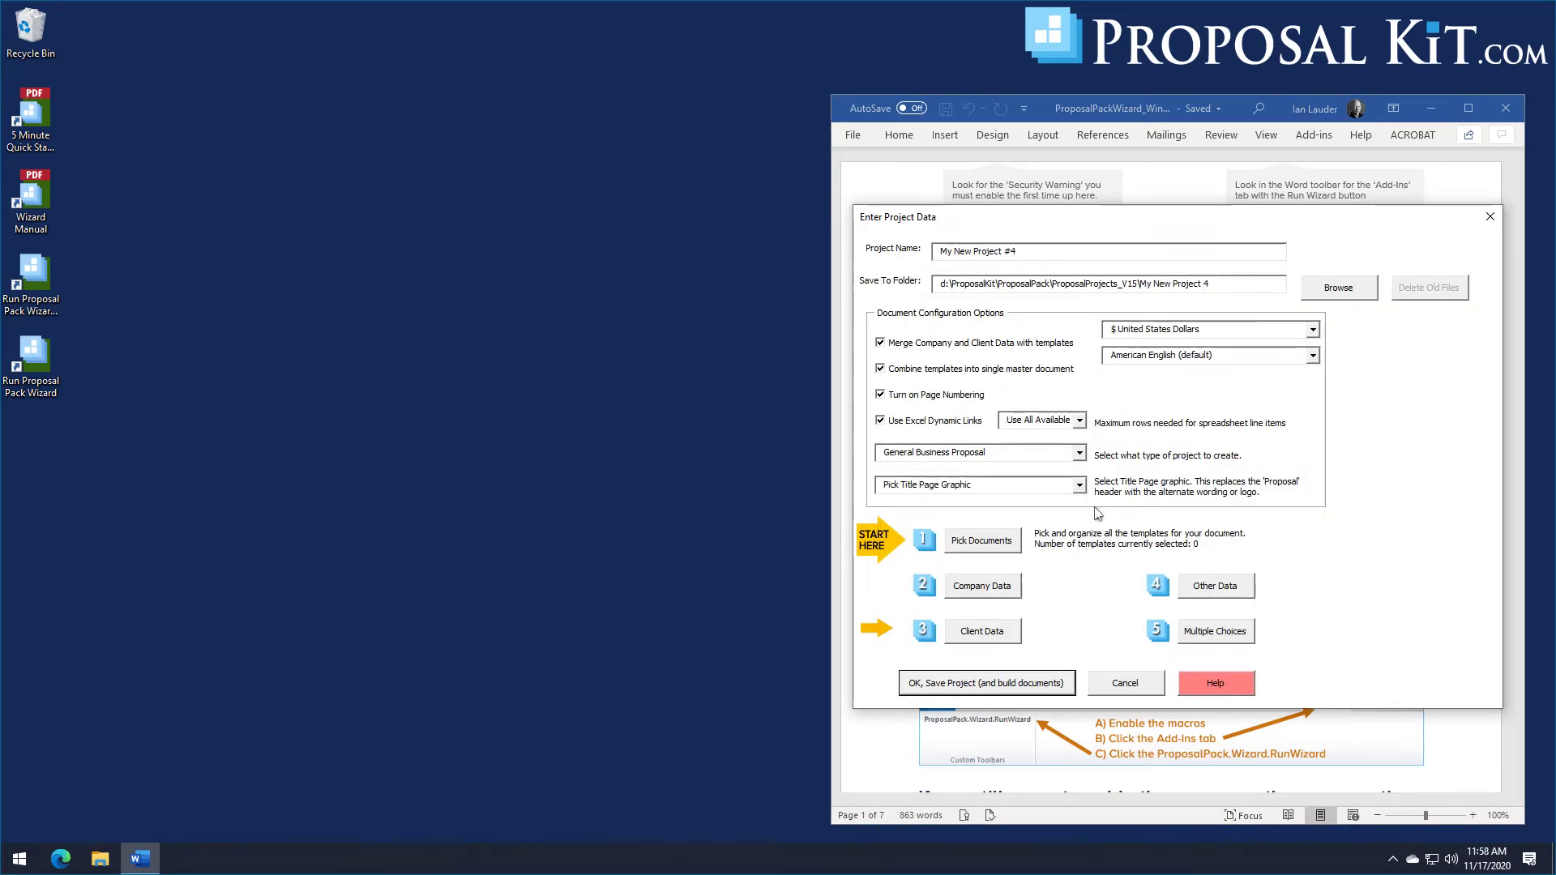
left_click(926, 421)
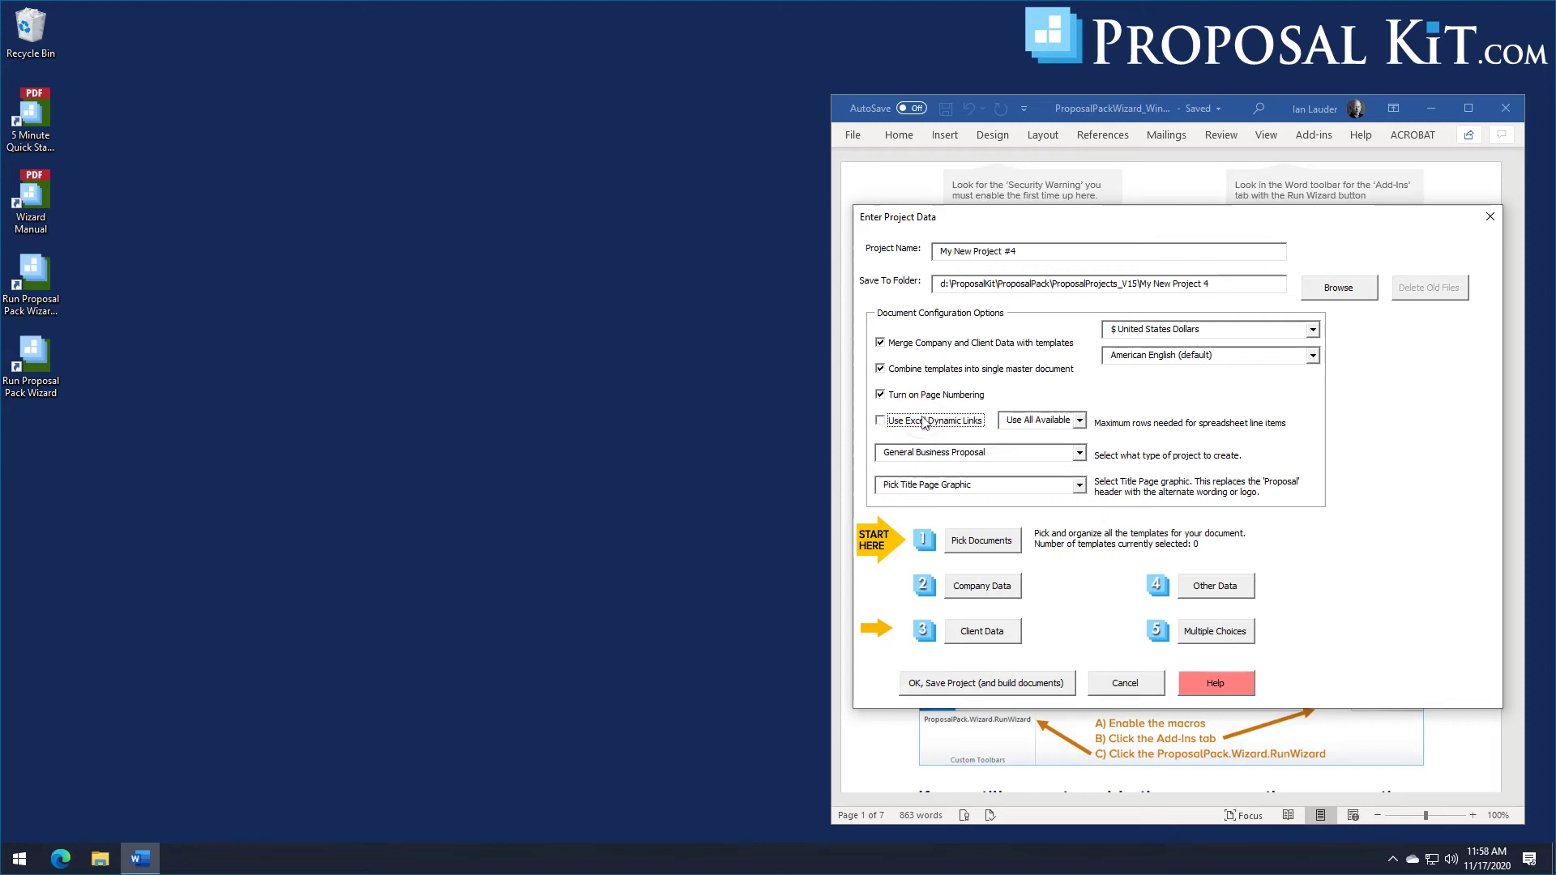
Step: Import the content of the completed Government Contract Service Sales Sample Proposal into the project's document selection
left_click(978, 542)
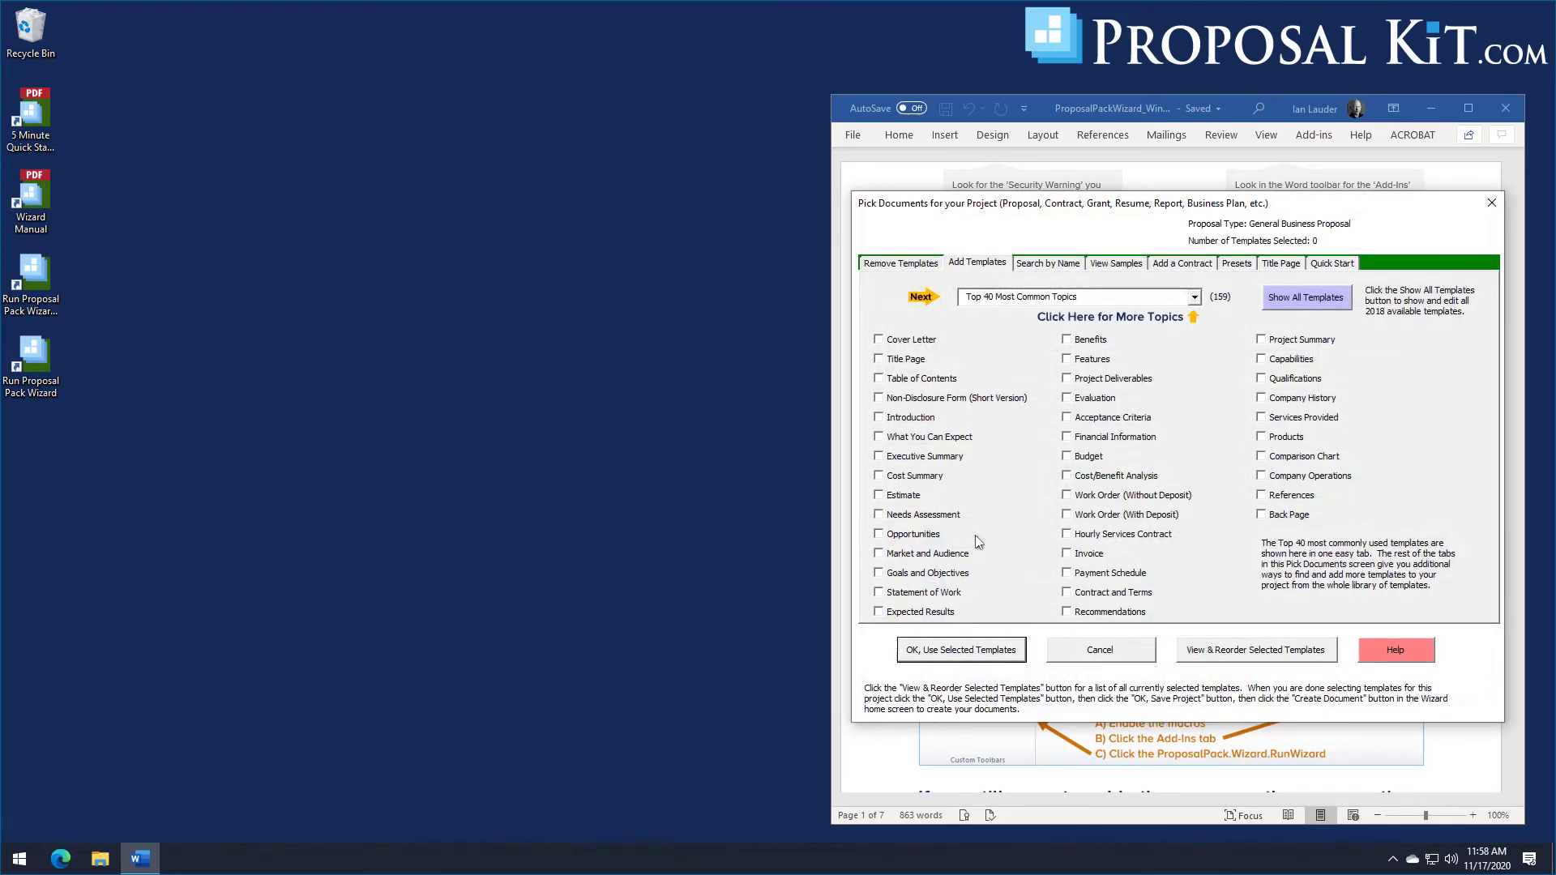
left_click(1113, 268)
left_click(1213, 349)
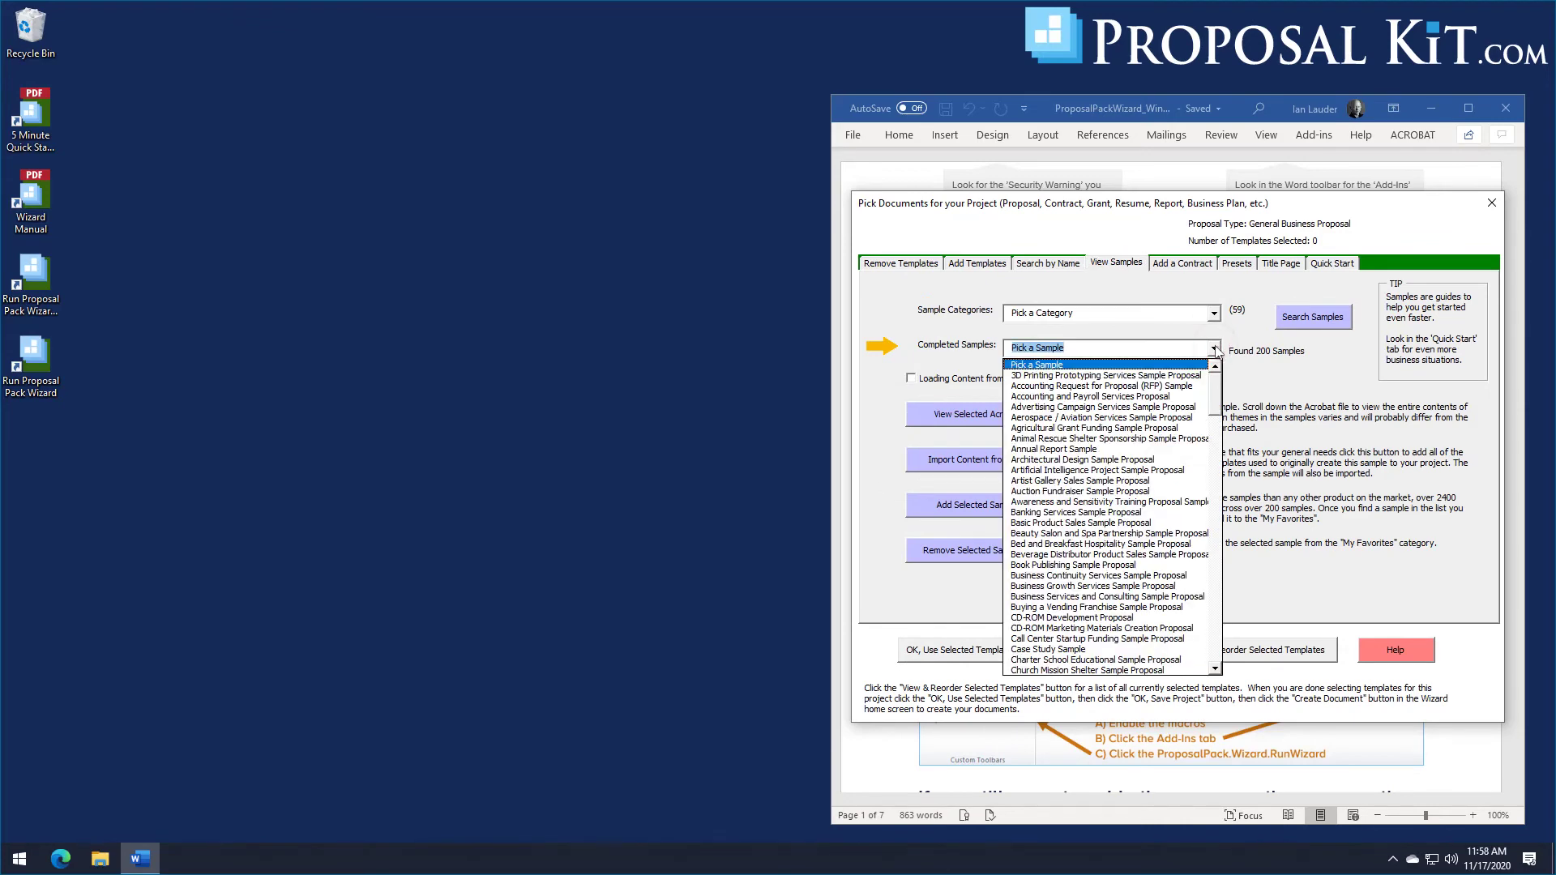
left_click_drag(1216, 389, 1219, 514)
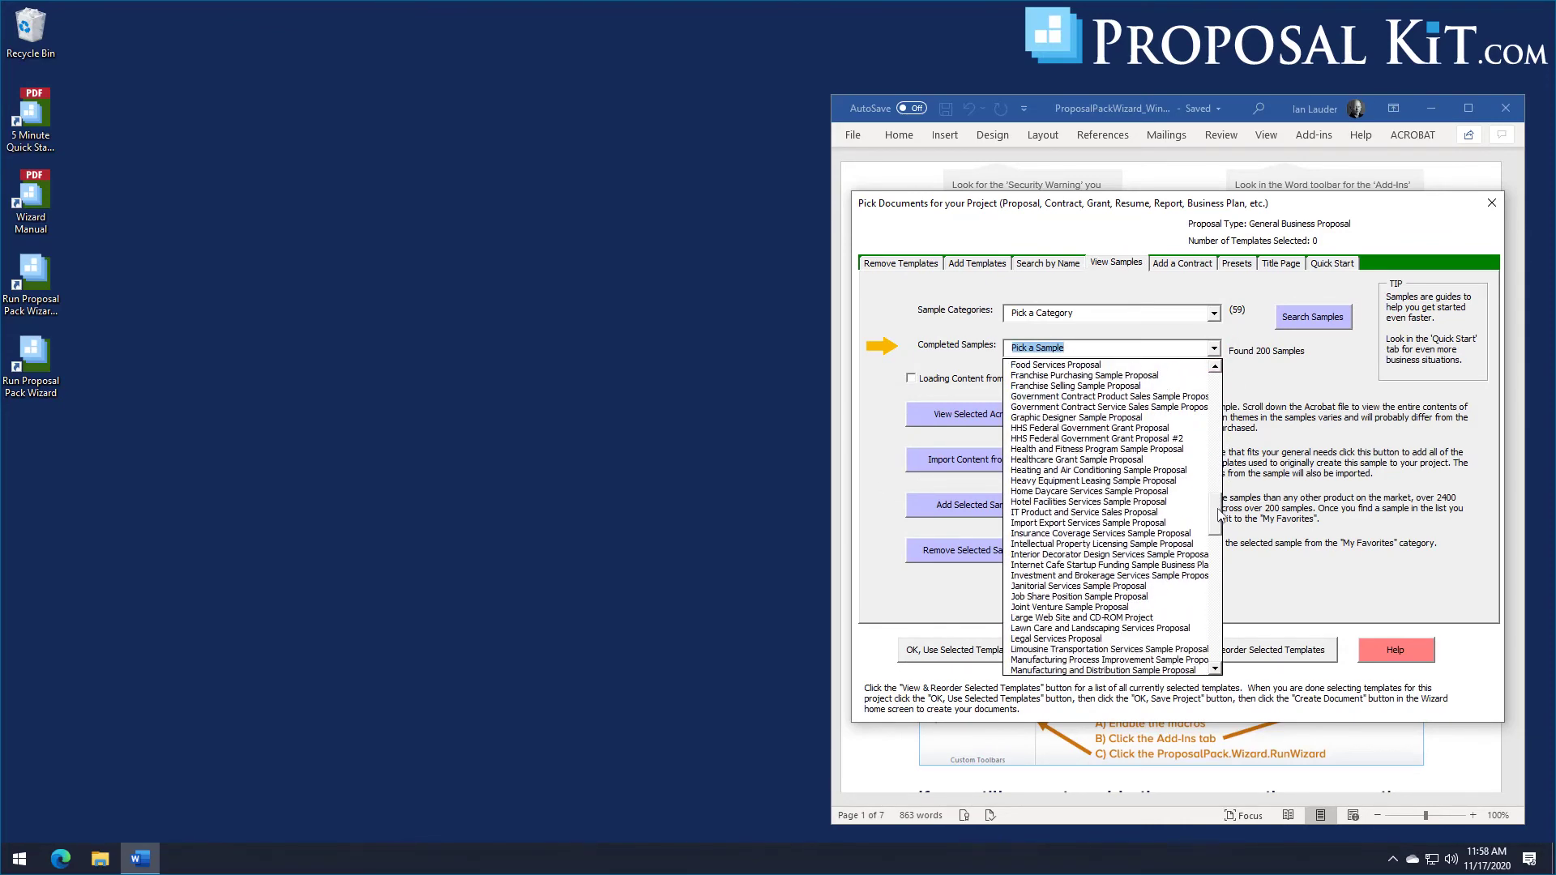
left_click(1090, 408)
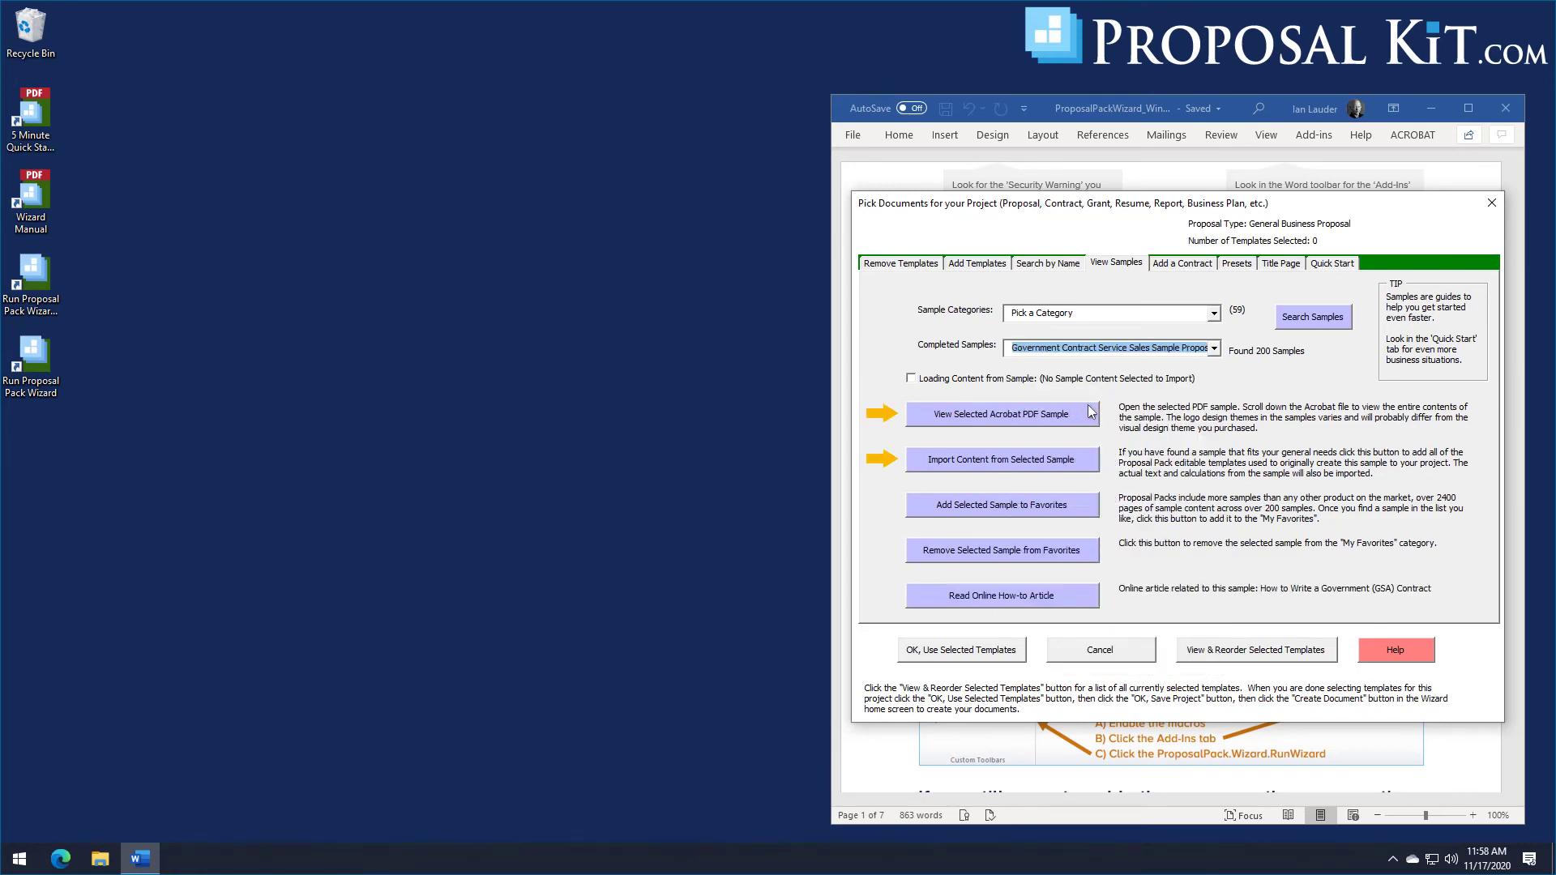
left_click(987, 461)
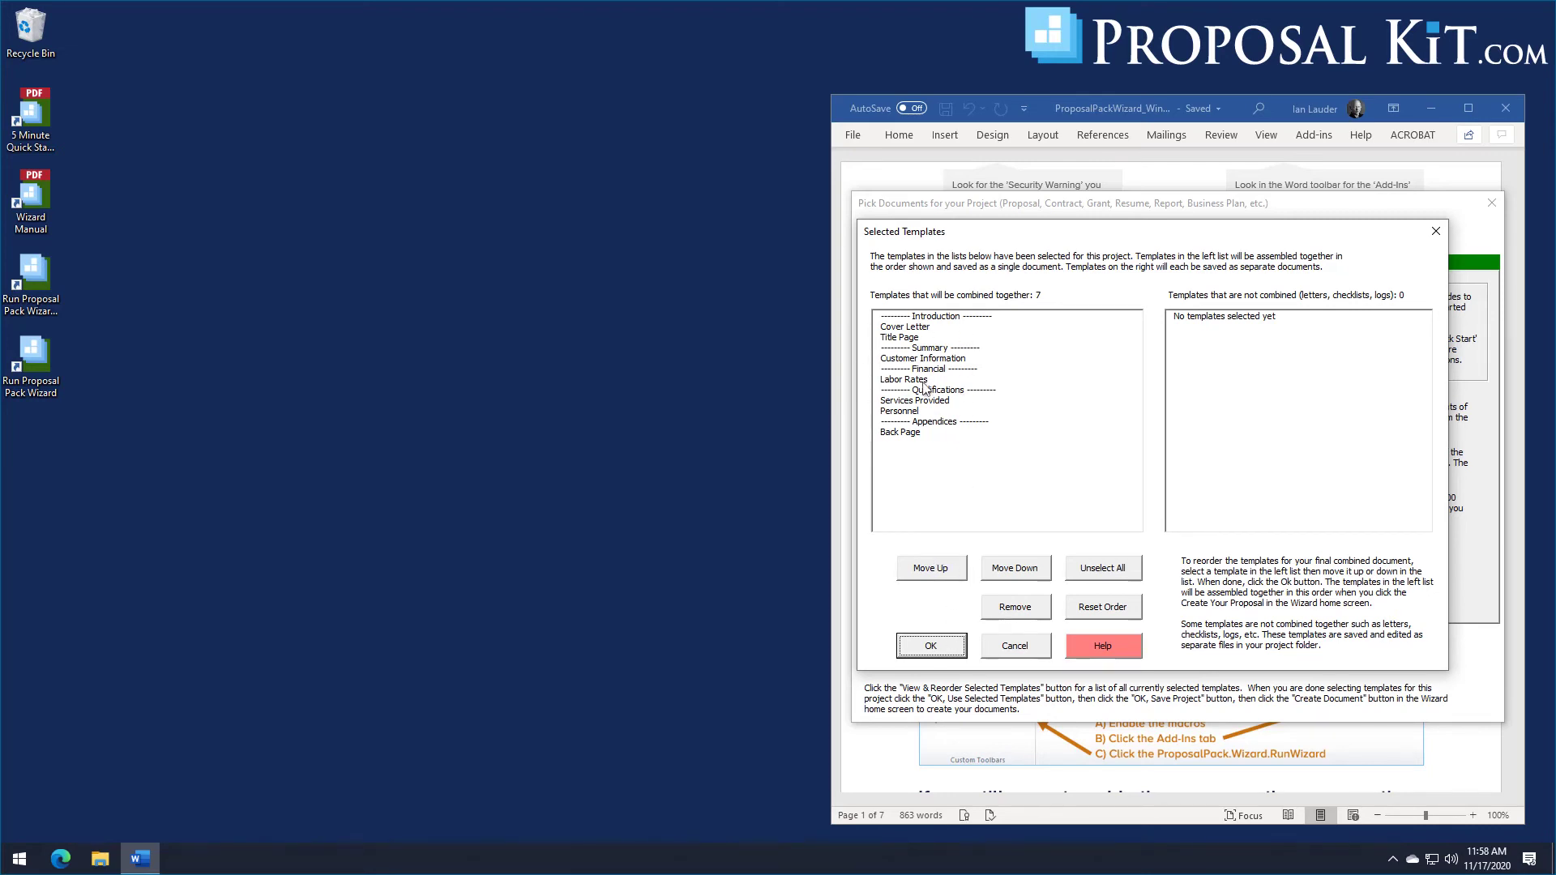
Step: Accept the imported template order, dismiss the favorites notice, and use the selected templates for the project
left_click(945, 646)
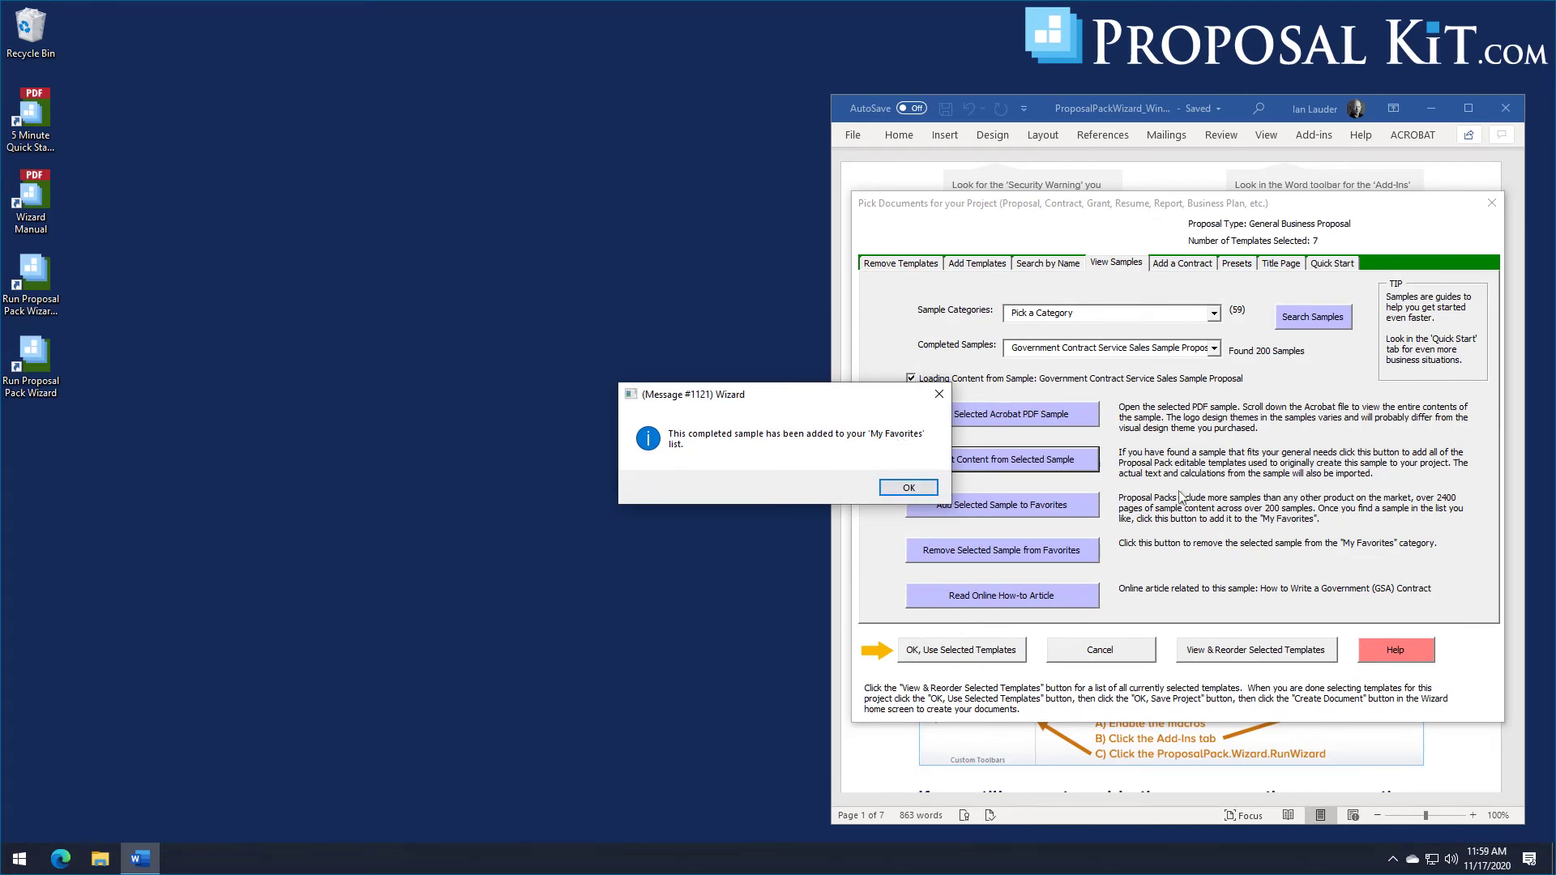
left_click_drag(819, 395, 691, 350)
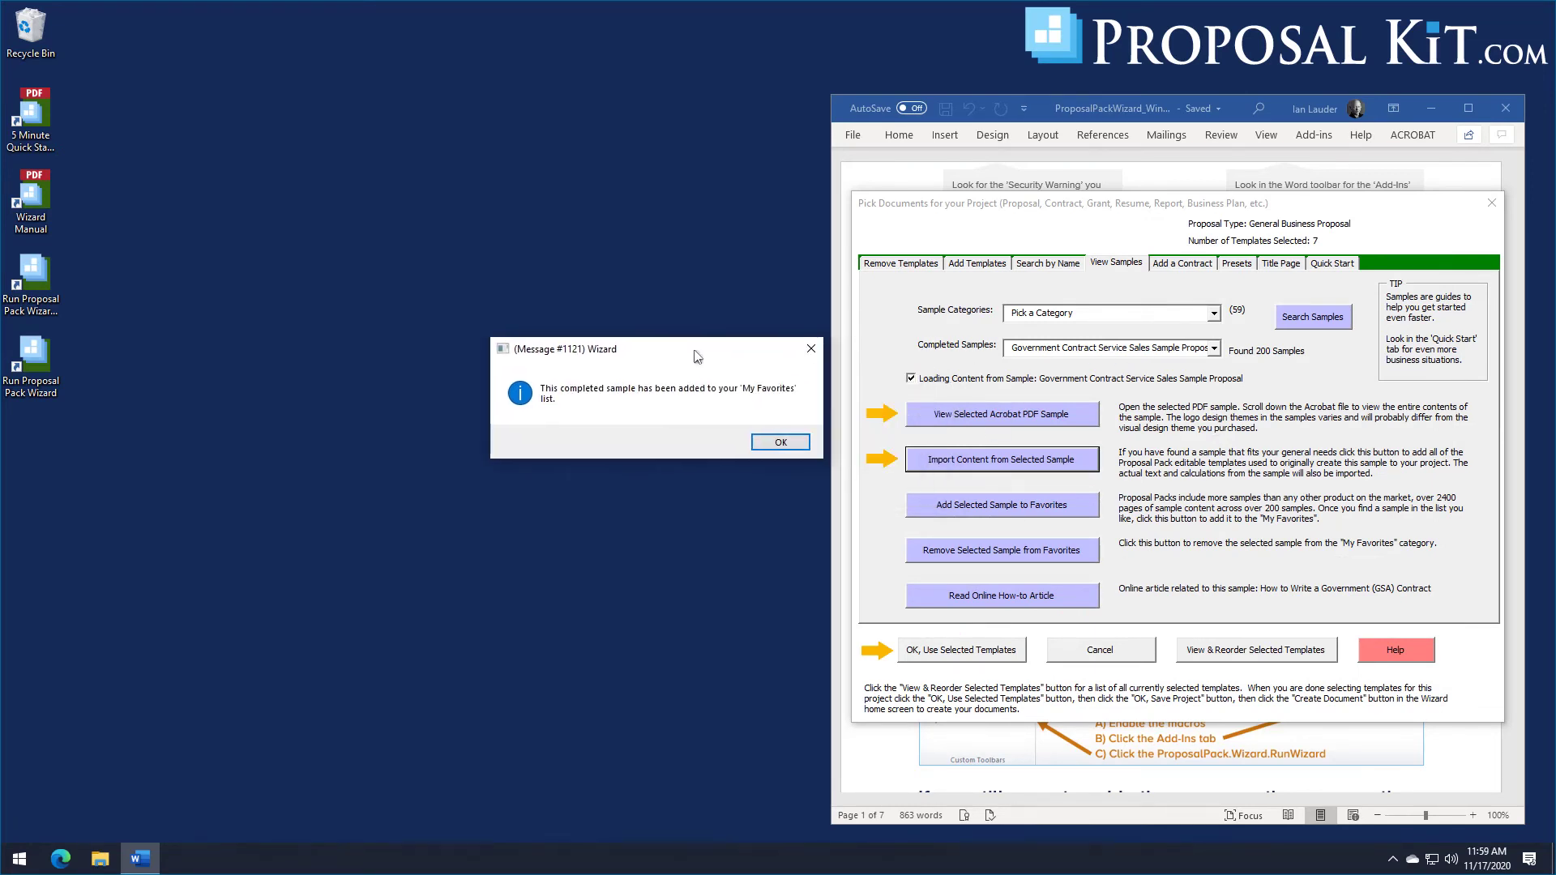
left_click(778, 443)
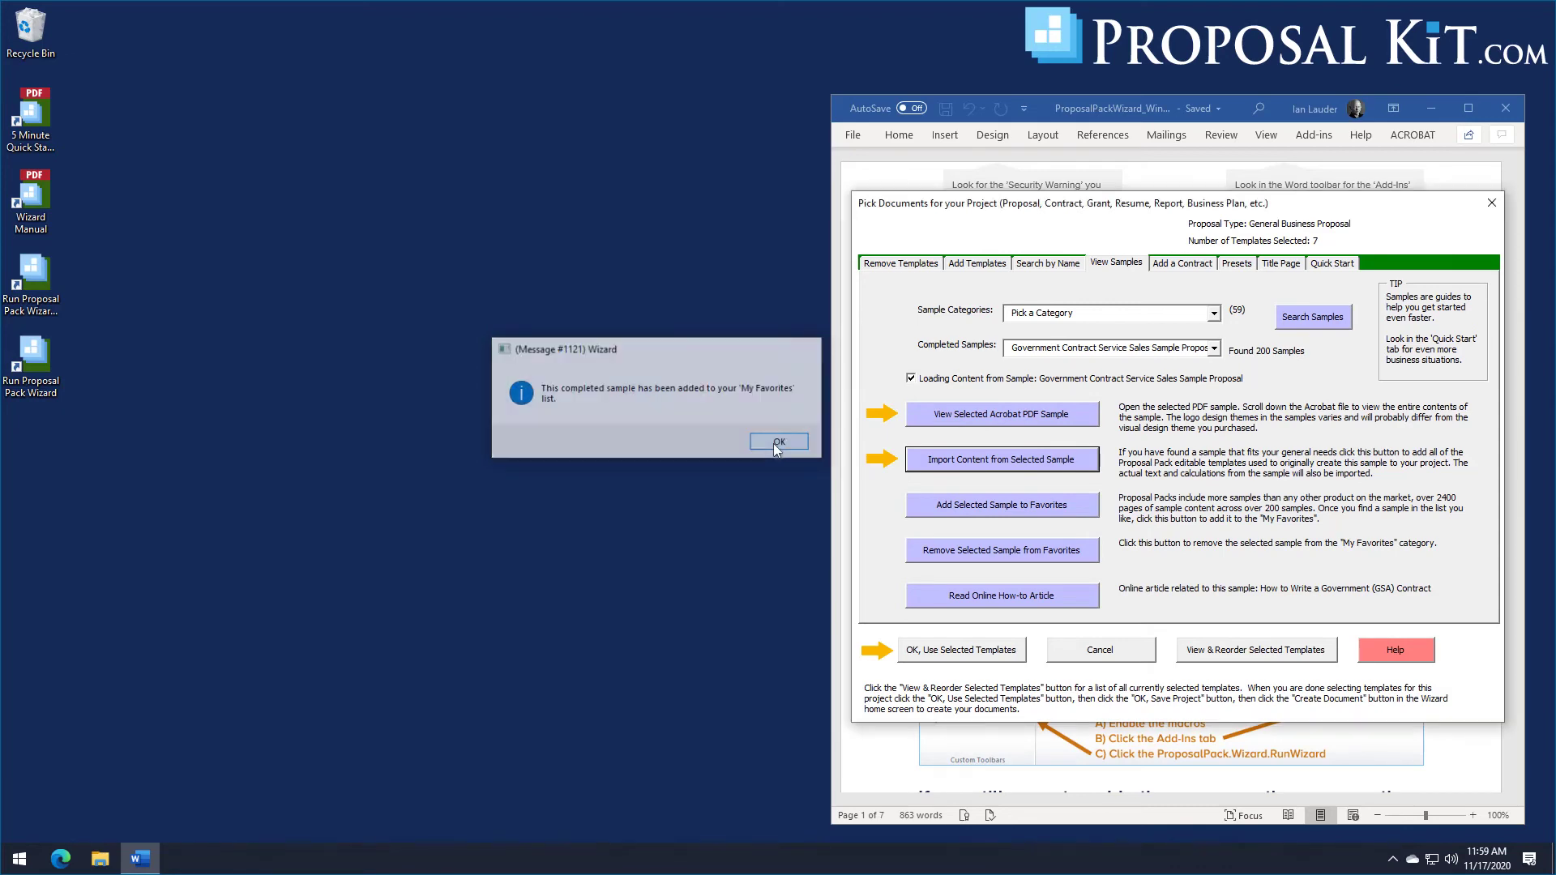
left_click(996, 653)
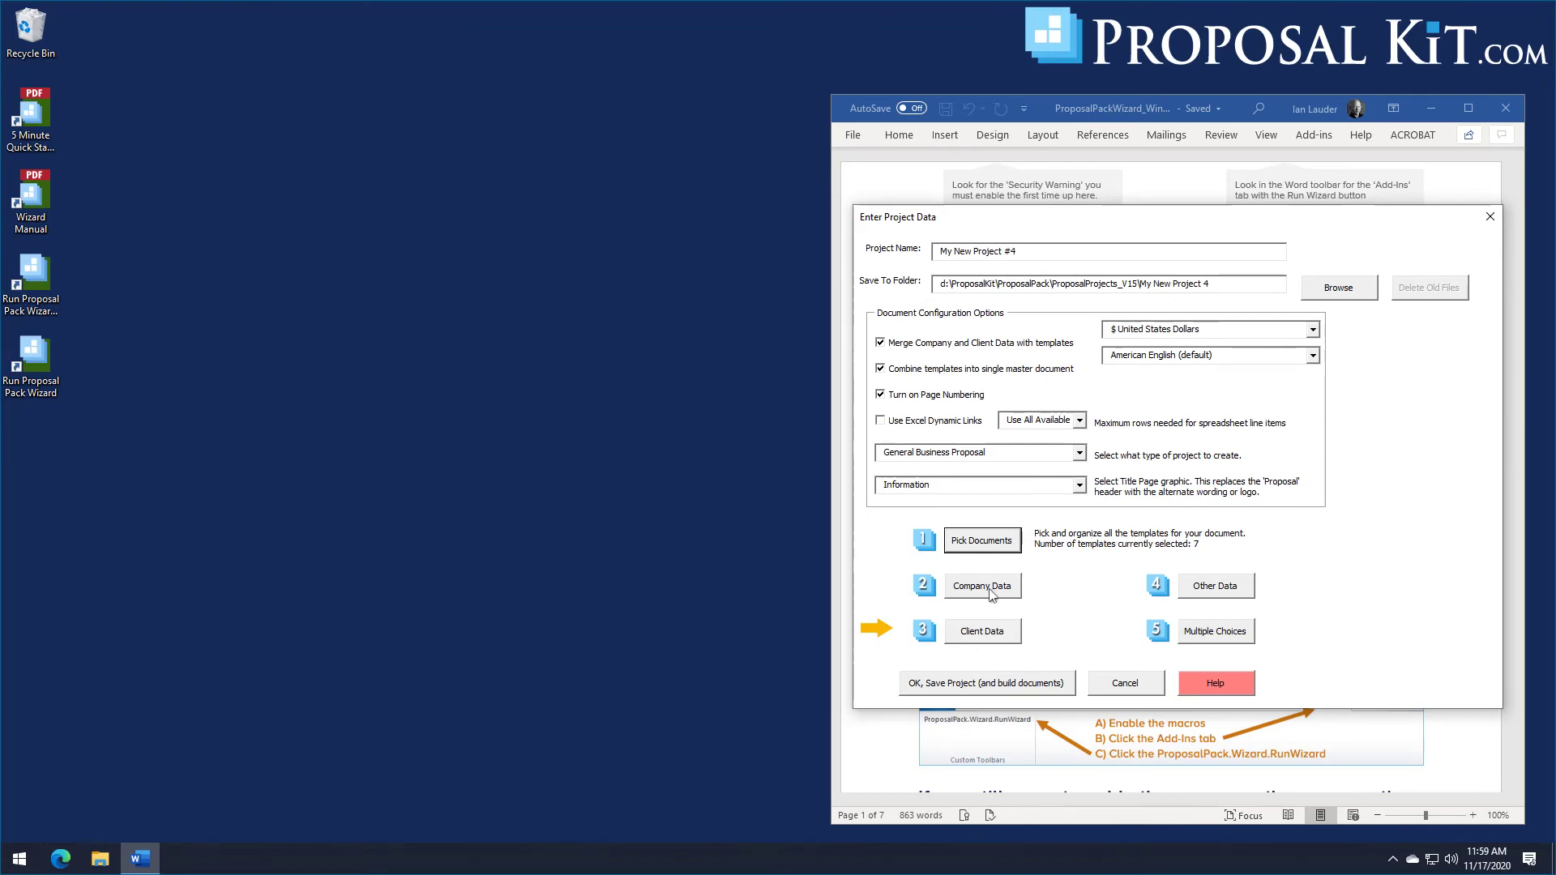
Step: Accept the prefilled company information, and populate the client data from the Widgets R Us, Inc. contact with the proposal title GSA Services
left_click(991, 594)
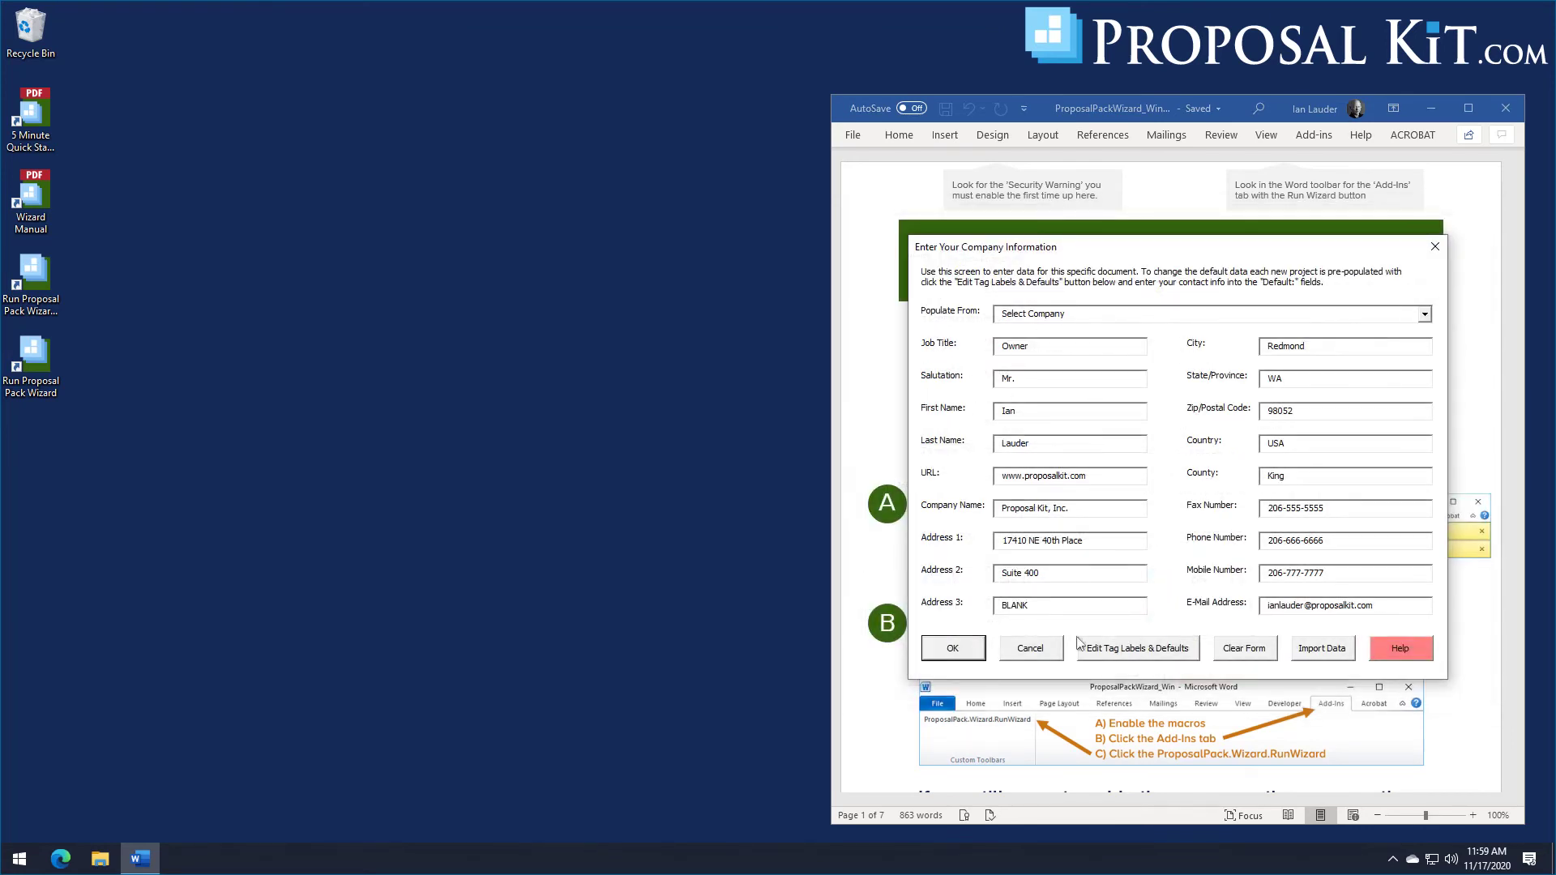
left_click(947, 649)
left_click(983, 630)
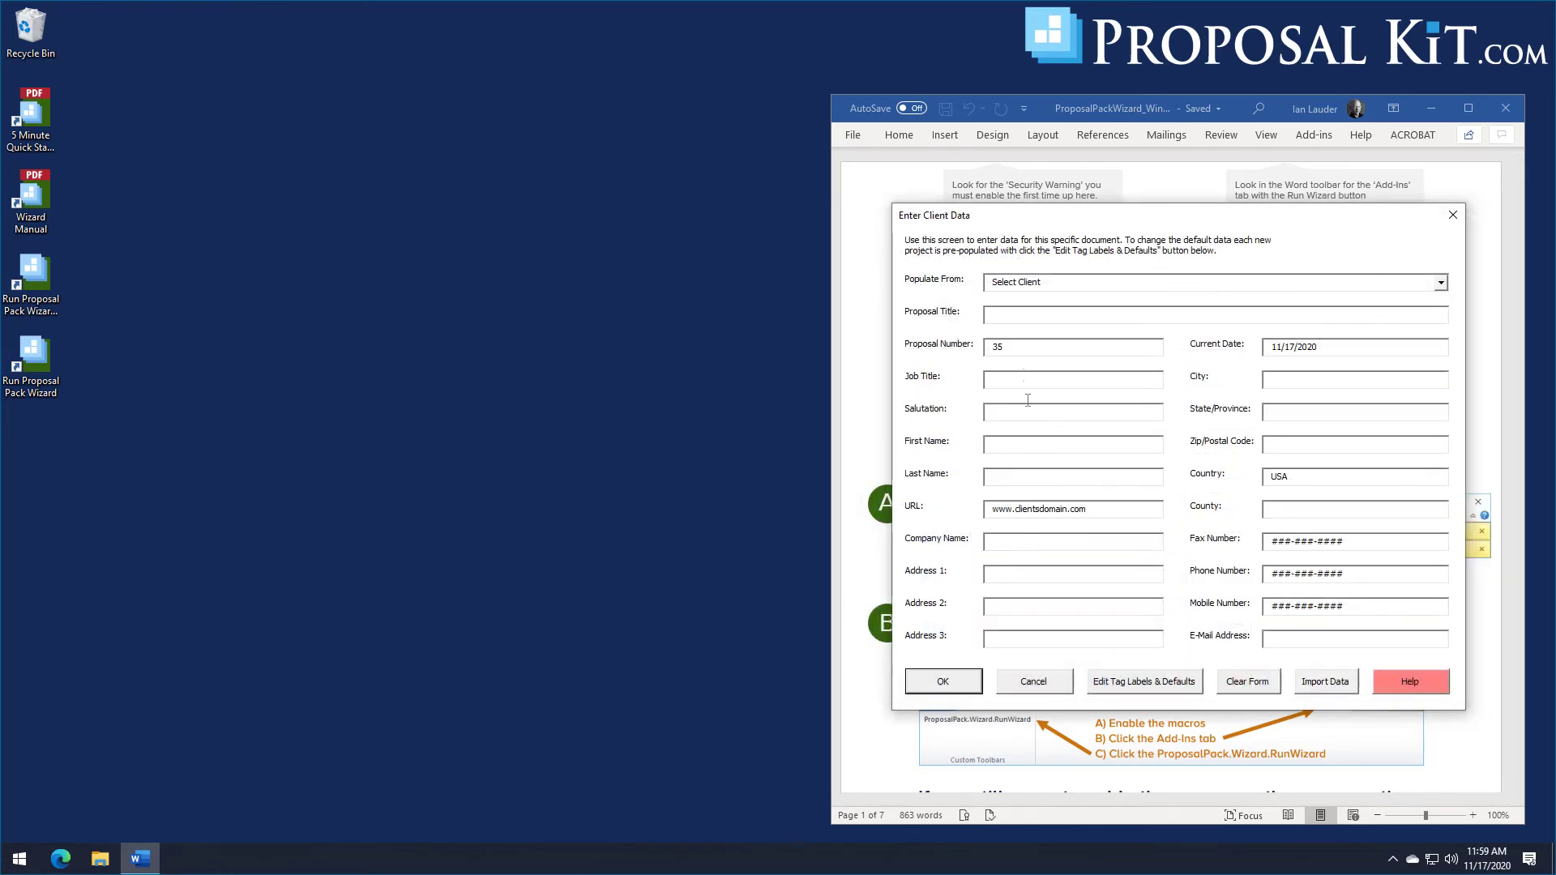
left_click(1119, 282)
left_click(1441, 283)
left_click(1091, 309)
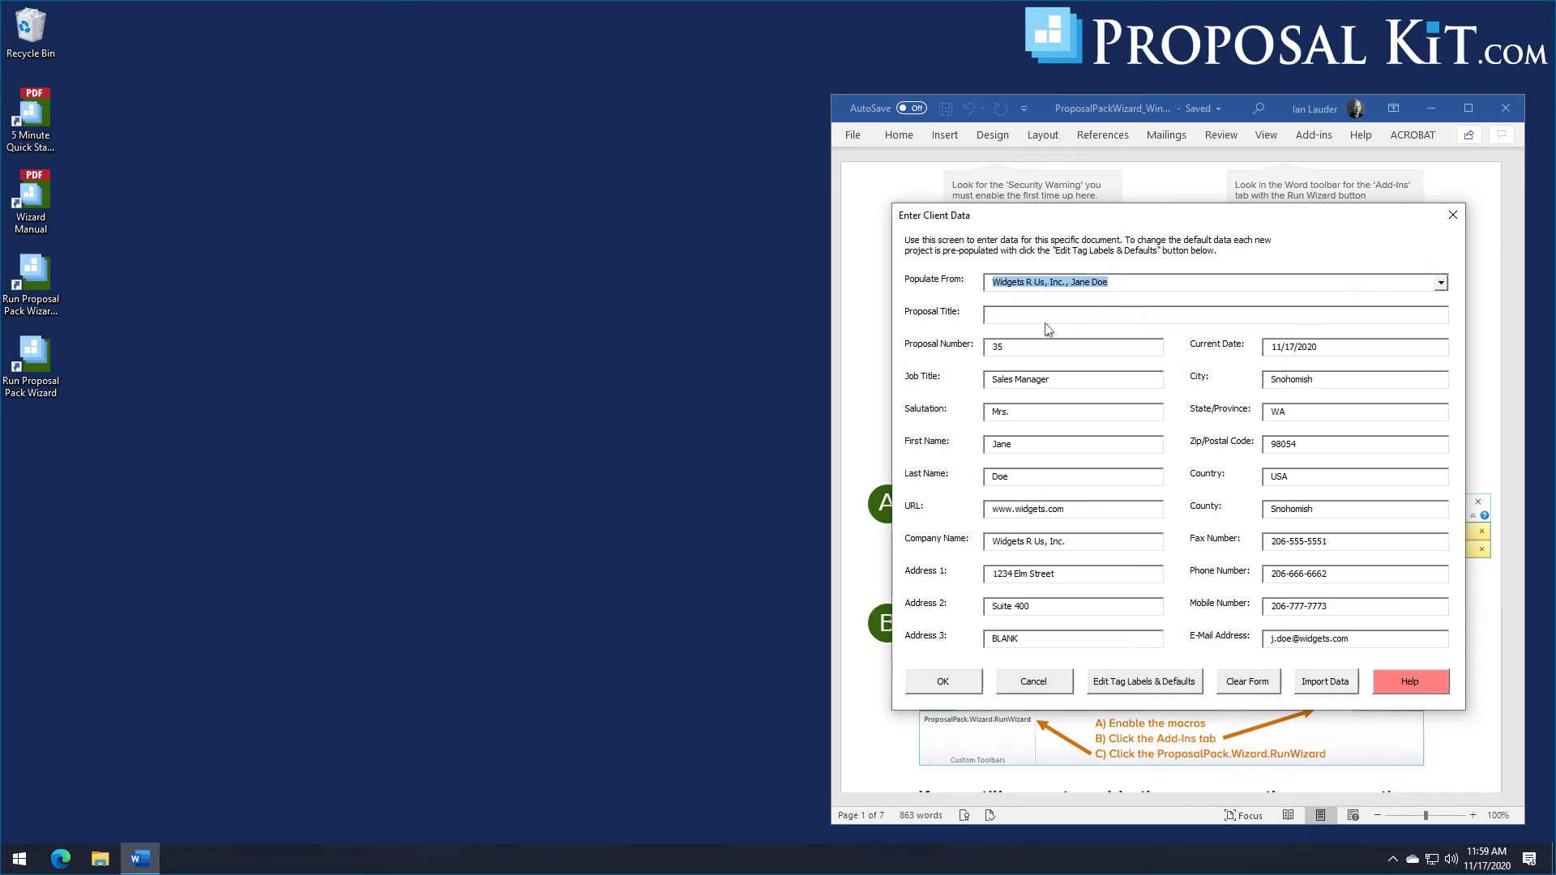
left_click(1036, 319)
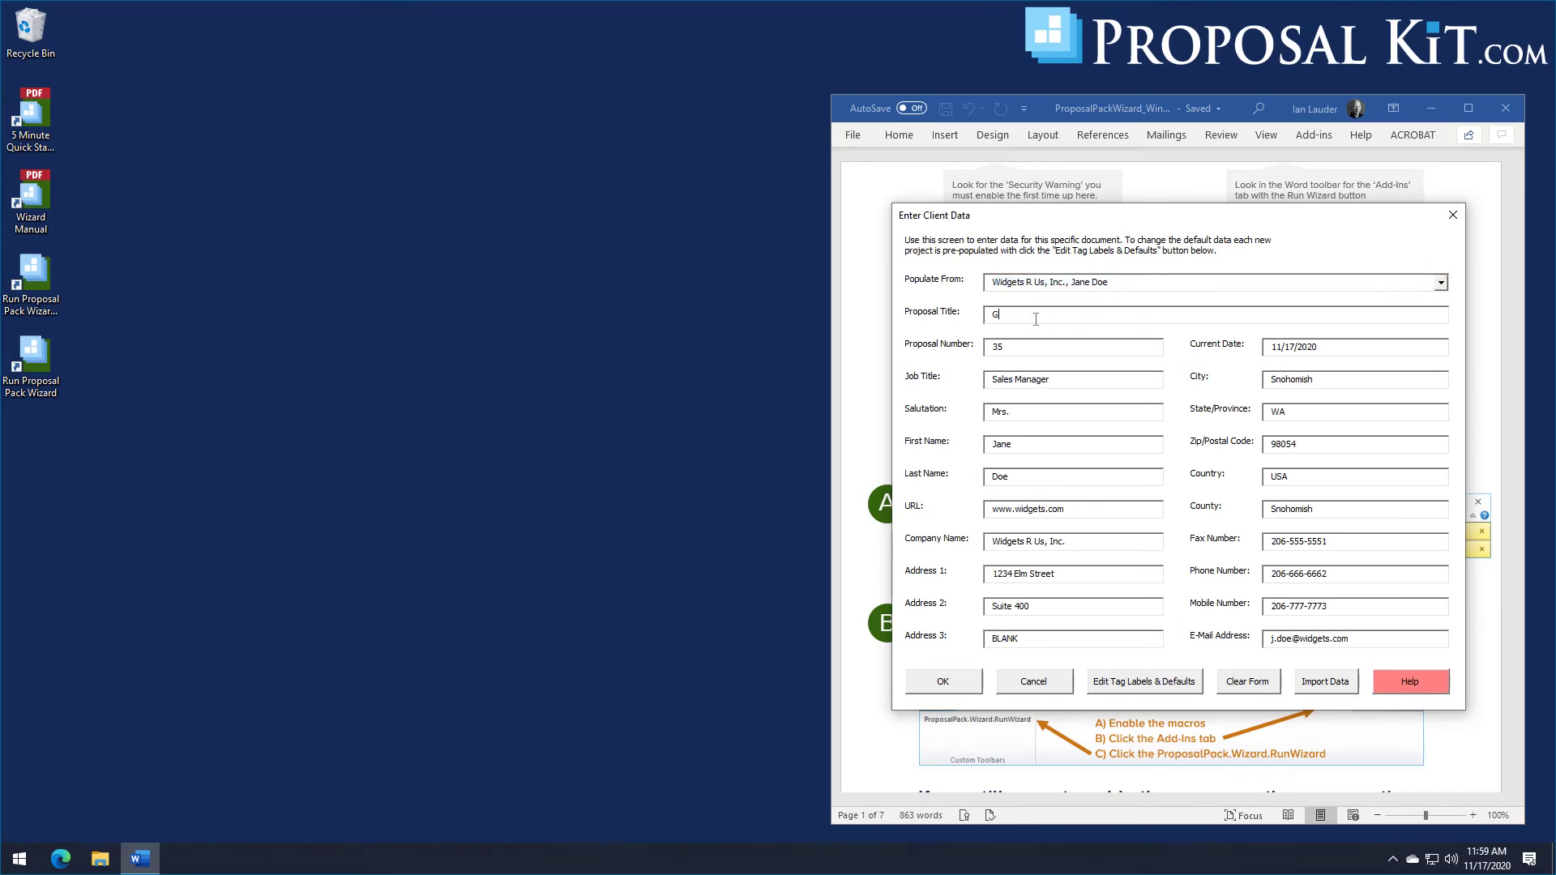
type("GSA Services")
left_click(940, 684)
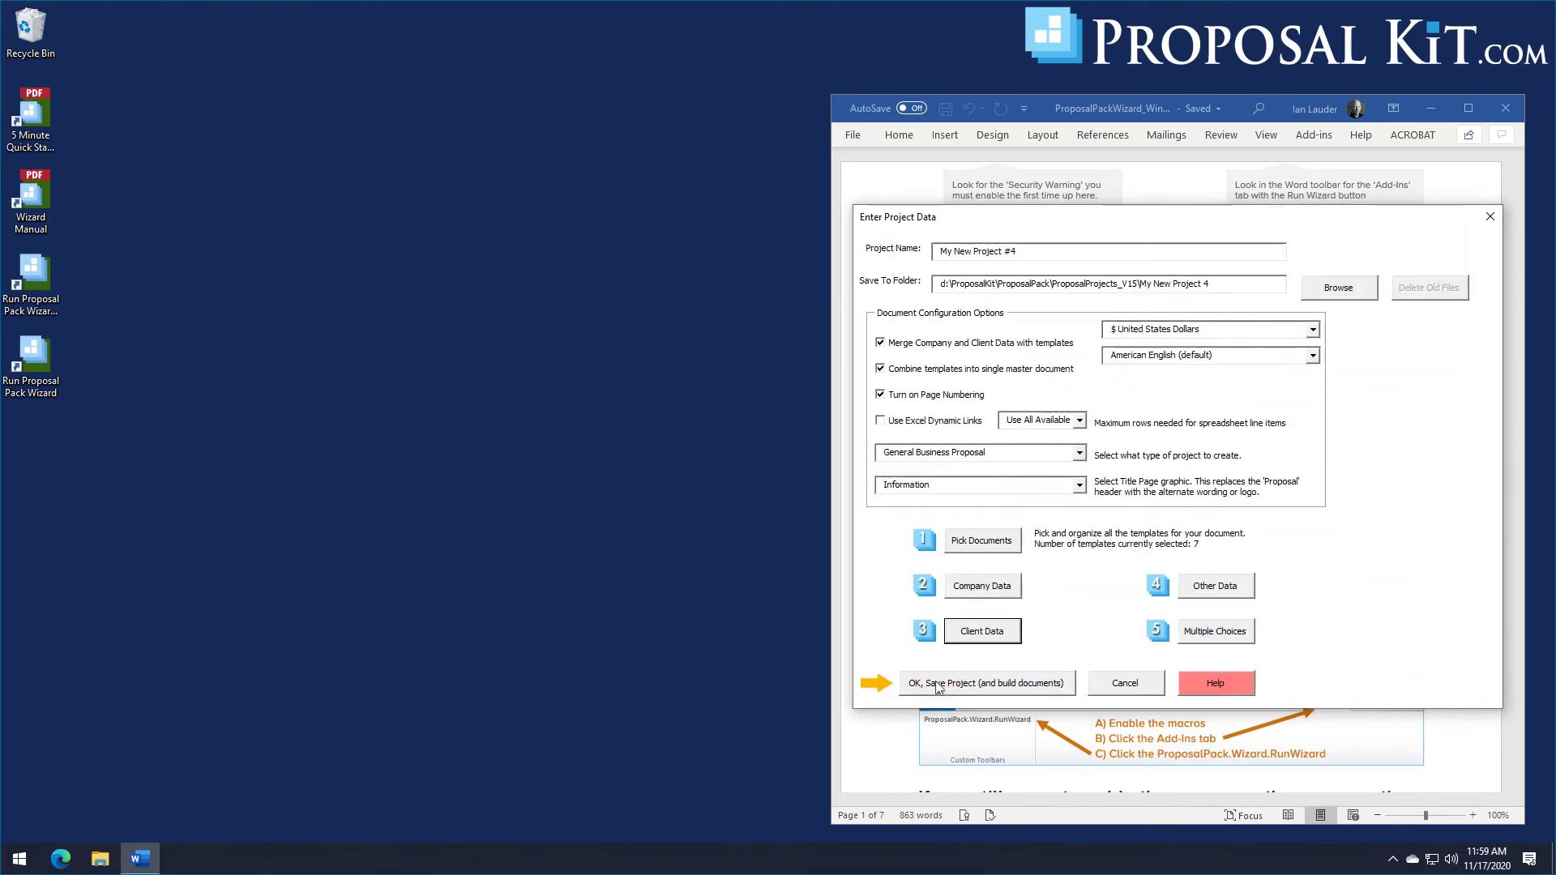
Step: Save My New Project #4, build its documents, and proceed to editing them once generation is complete
left_click(977, 689)
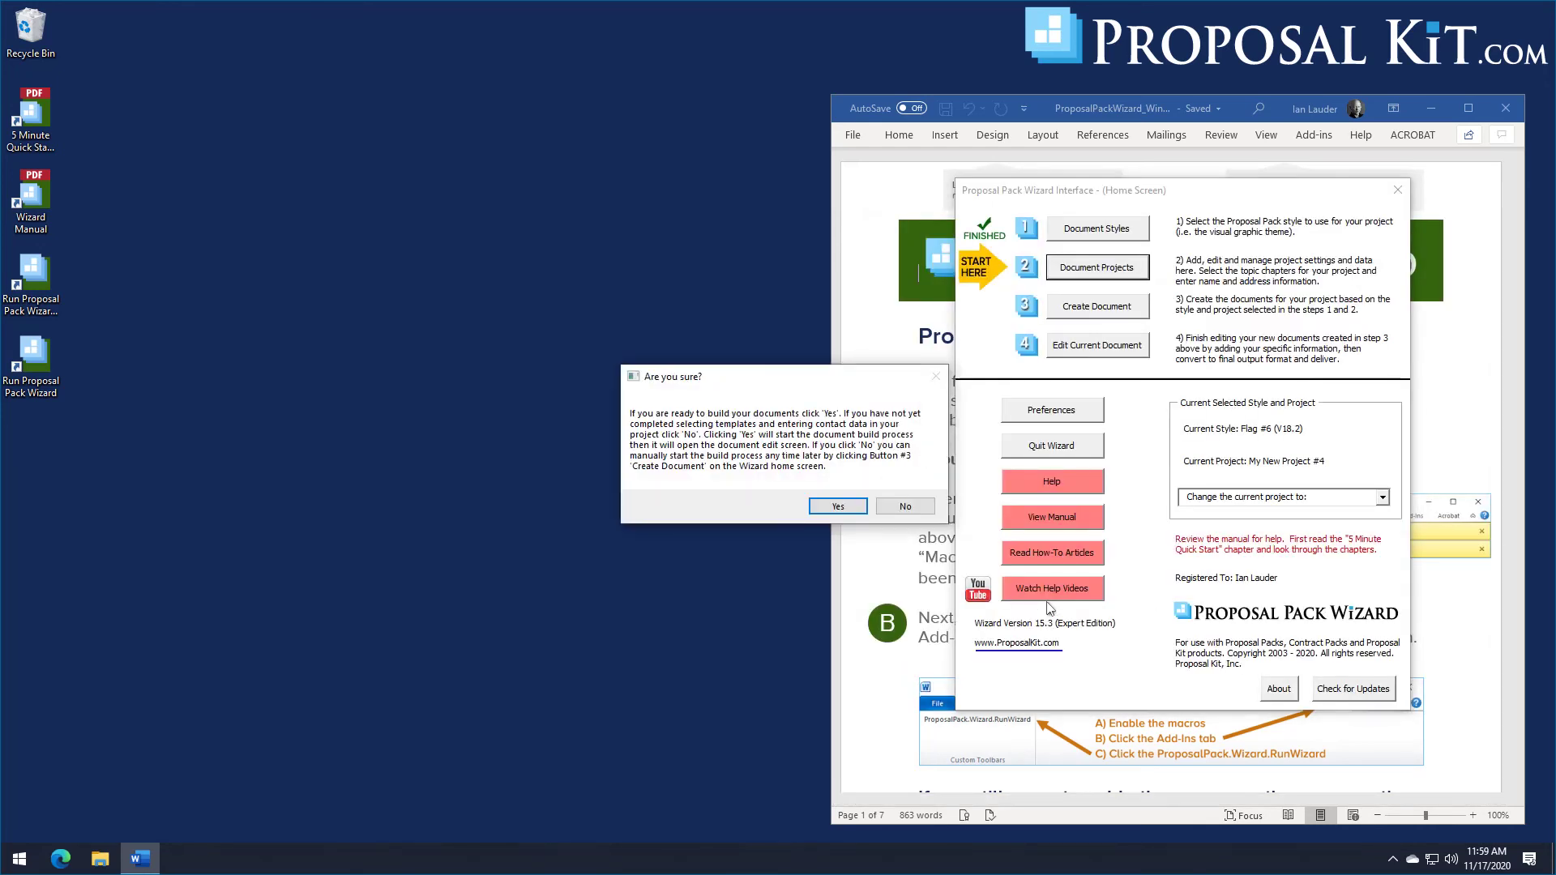
left_click(841, 506)
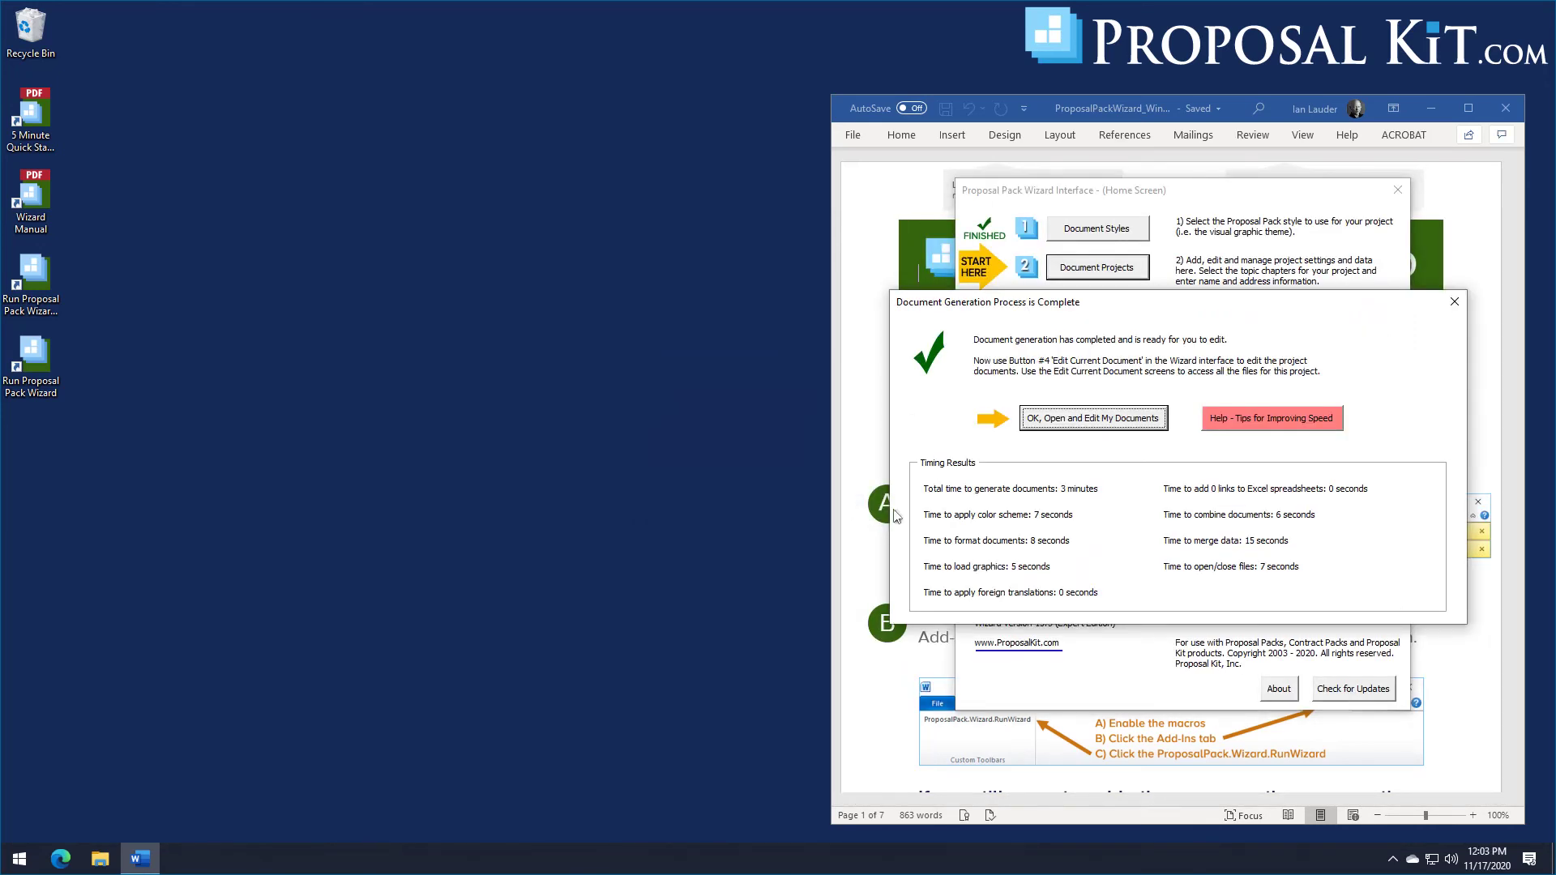
left_click(1116, 420)
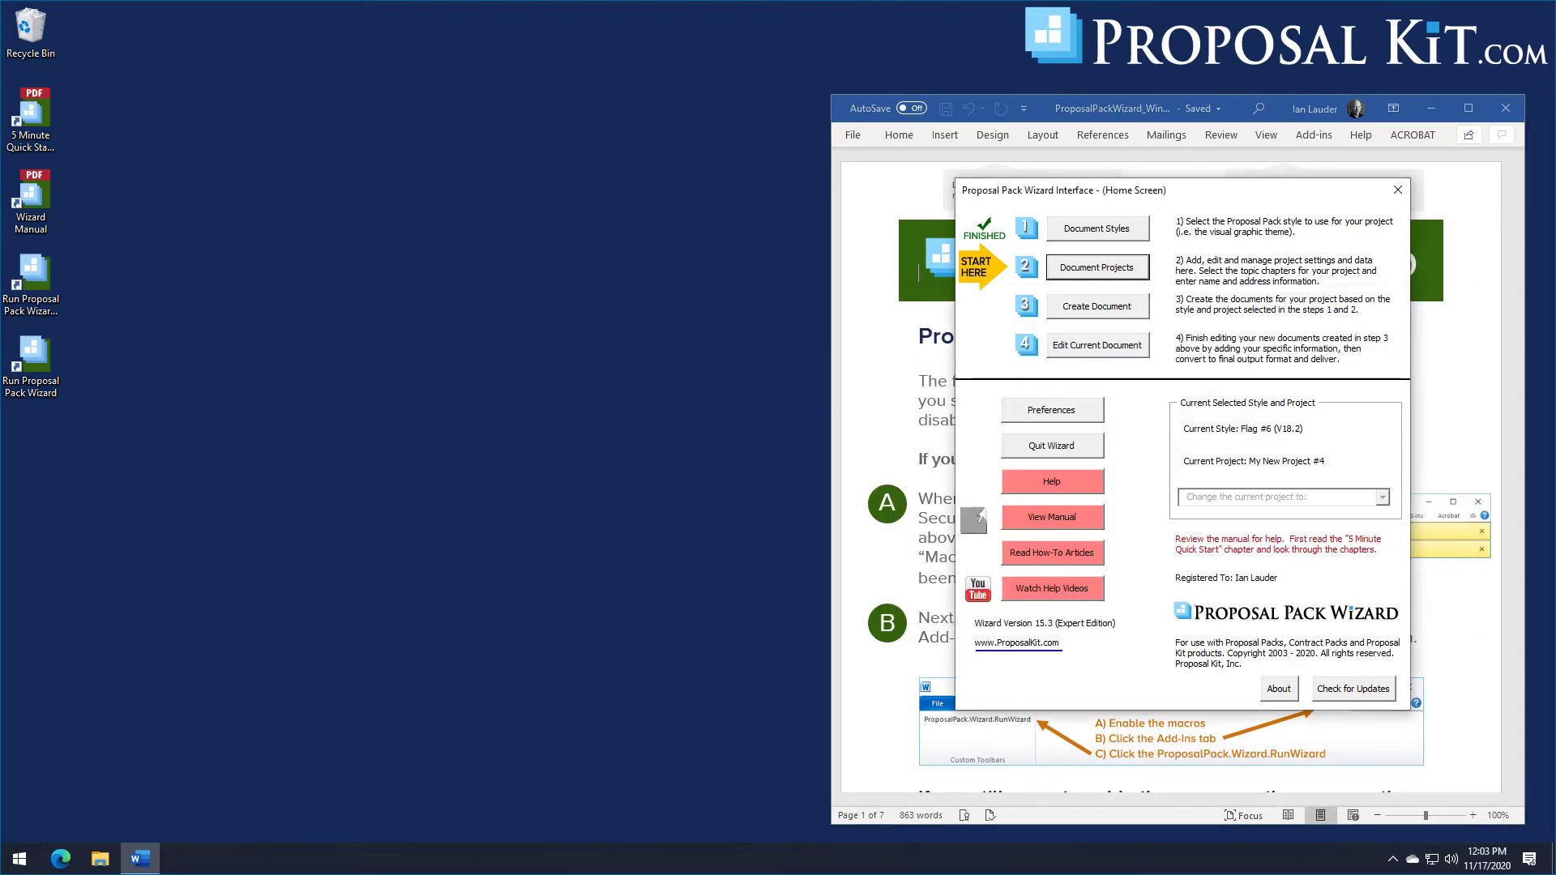
Step: Open the new project's Combined Project Document in Word and move its window clear of the desktop icons
left_click(964, 352)
left_click(943, 547)
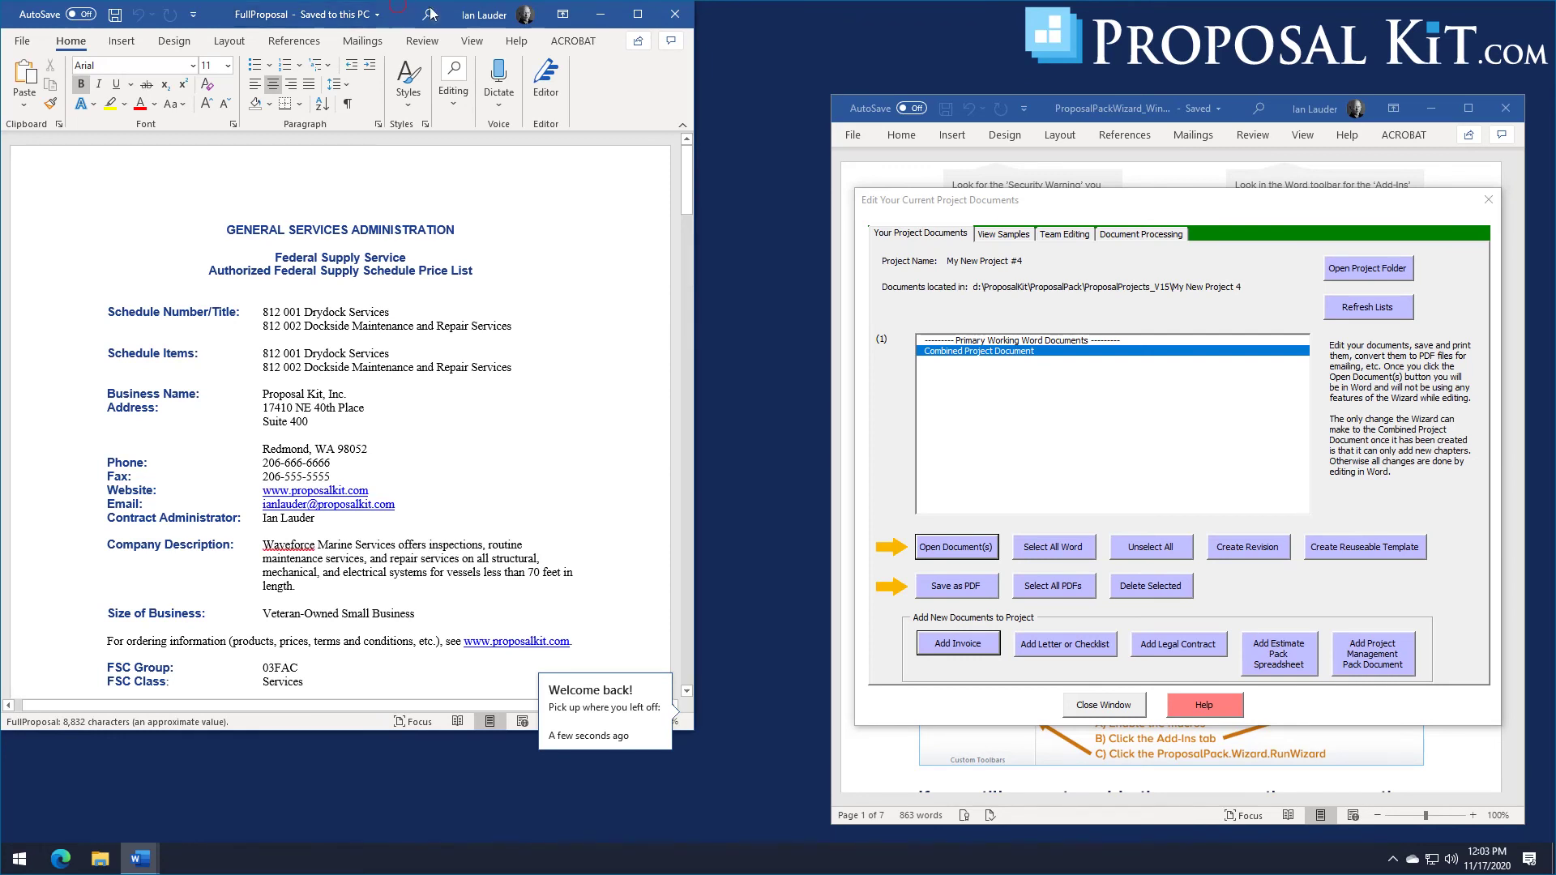
left_click_drag(397, 13, 507, 27)
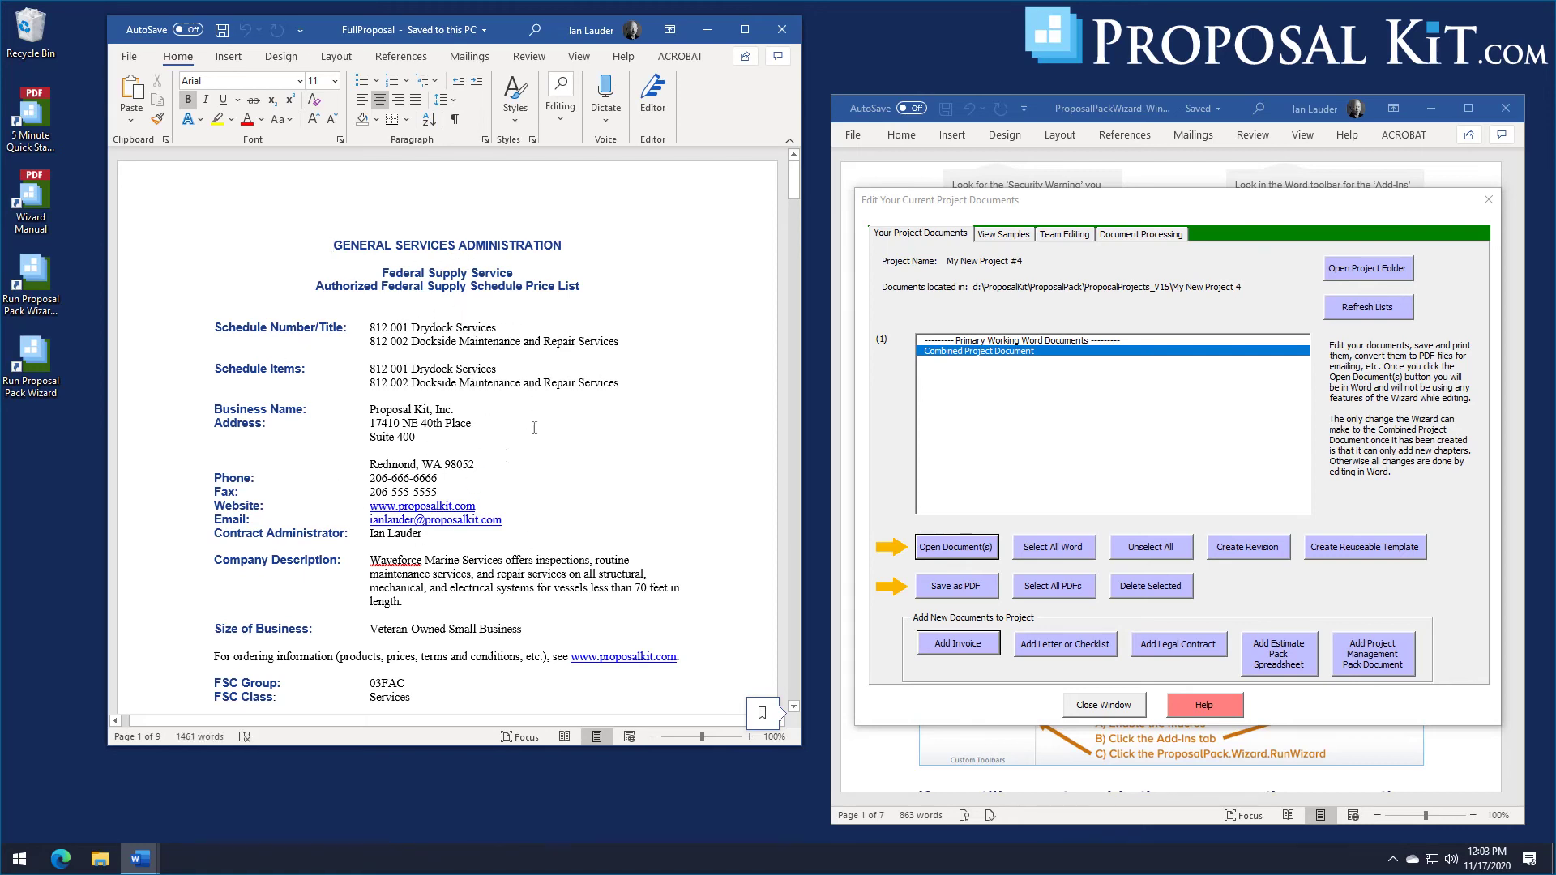
Step: Examine the services proposal's price list, title page and numbered Customer Information terms, return to its first page and close the document
left_click_drag(782, 186, 796, 256)
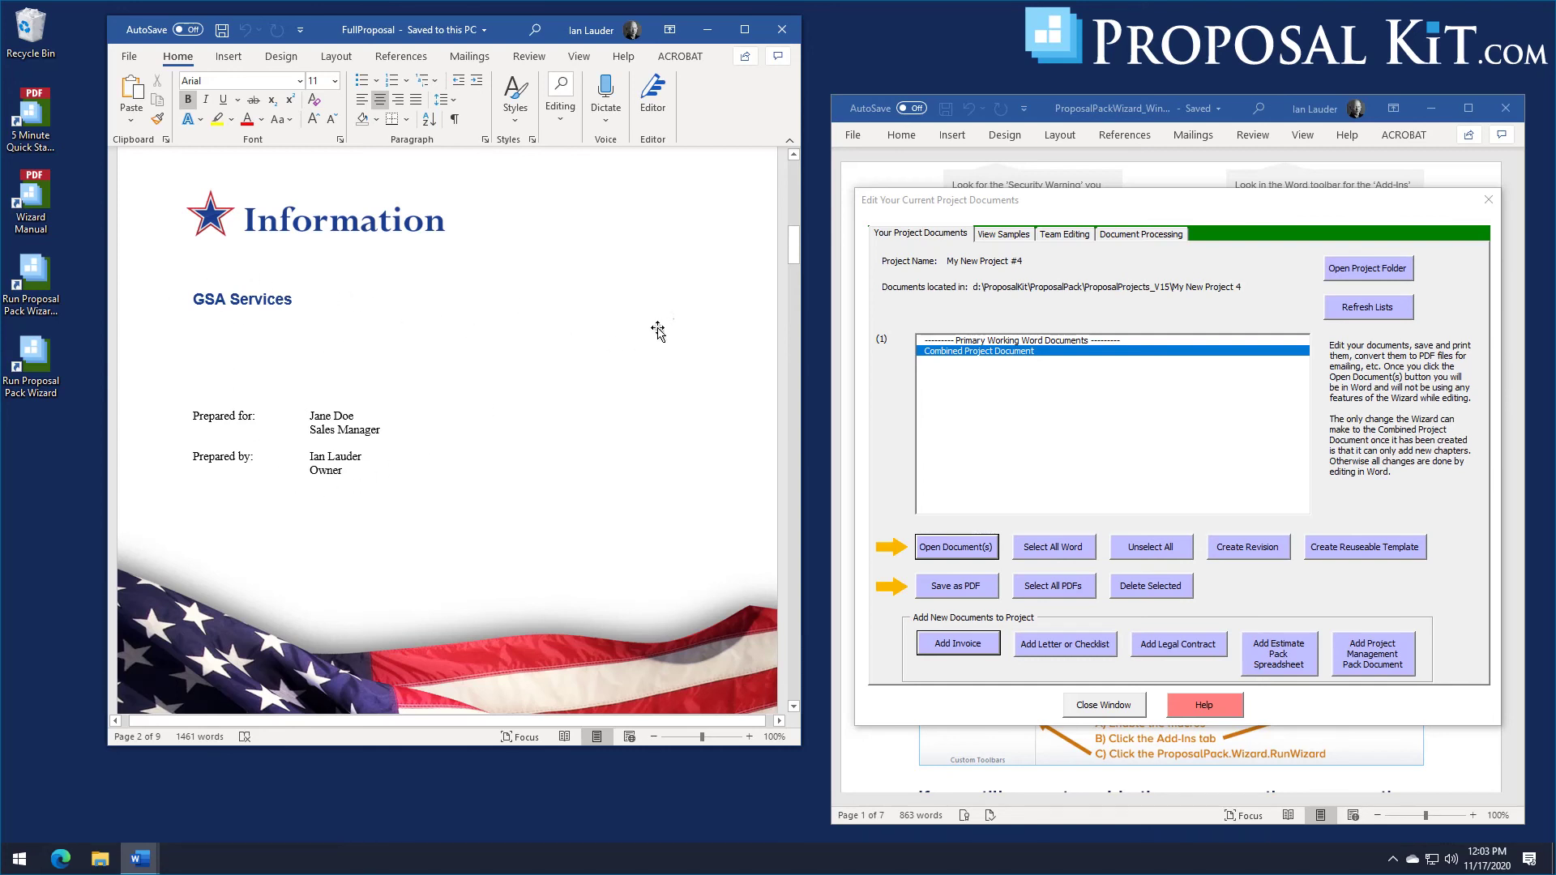
left_click_drag(793, 245, 804, 324)
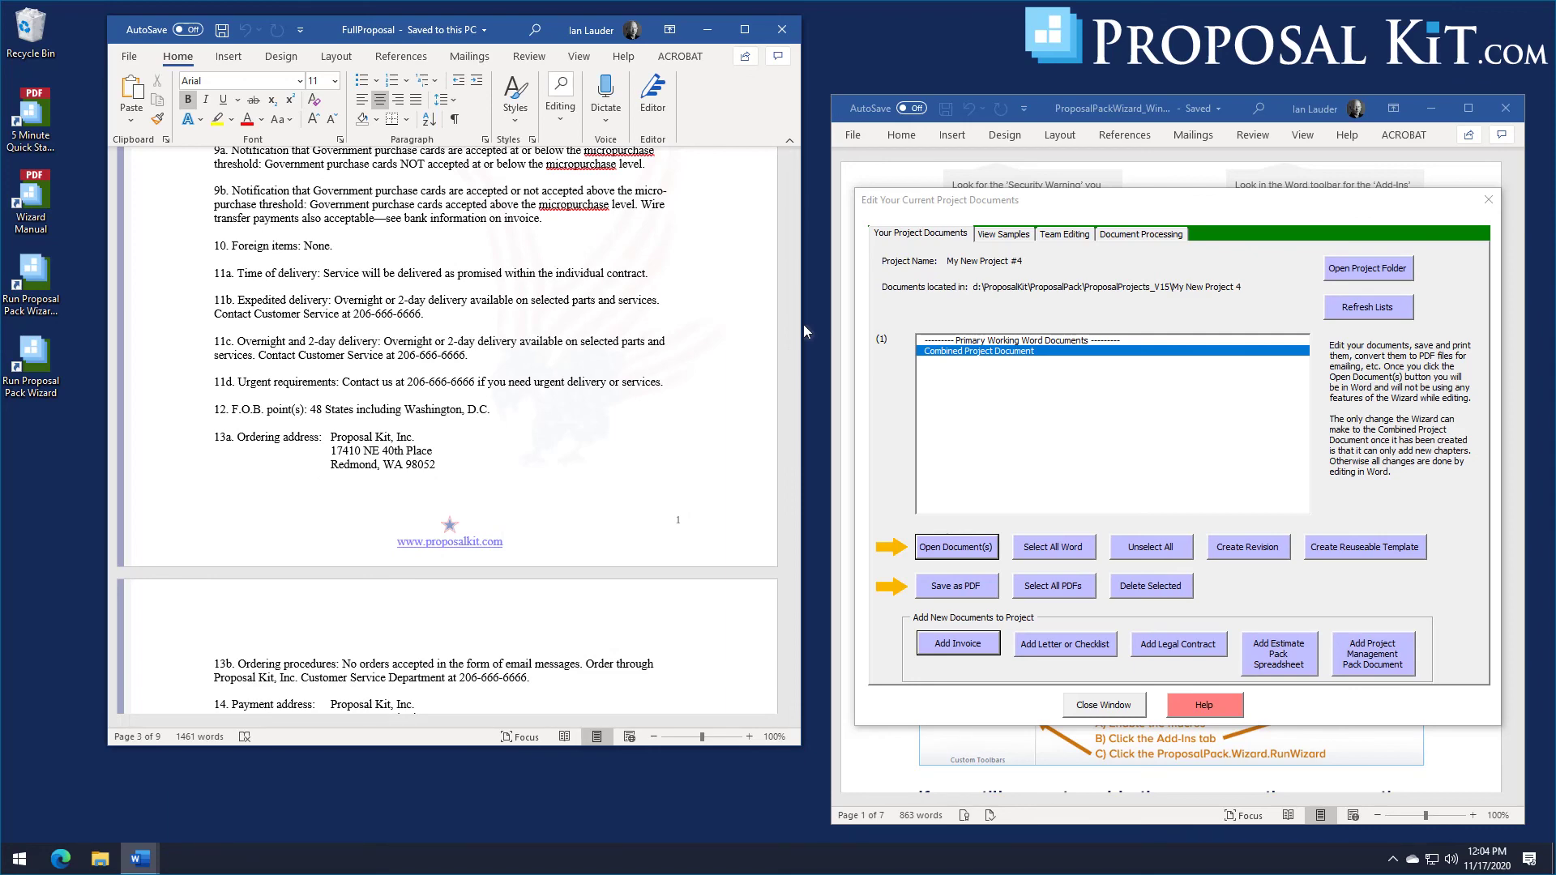
left_click_drag(794, 338, 797, 327)
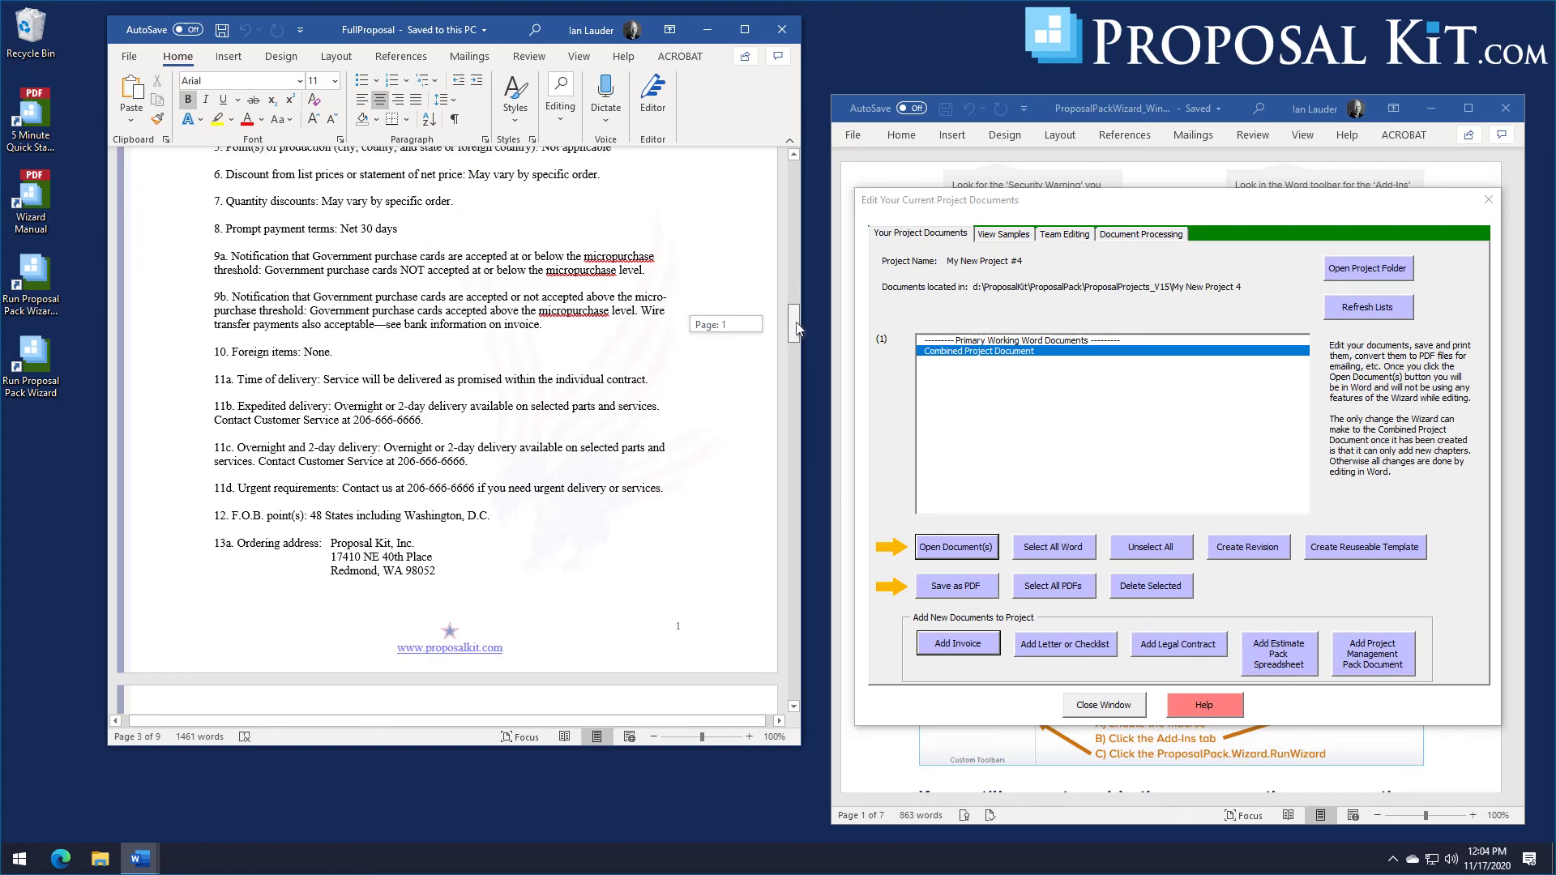
left_click_drag(797, 324, 797, 324)
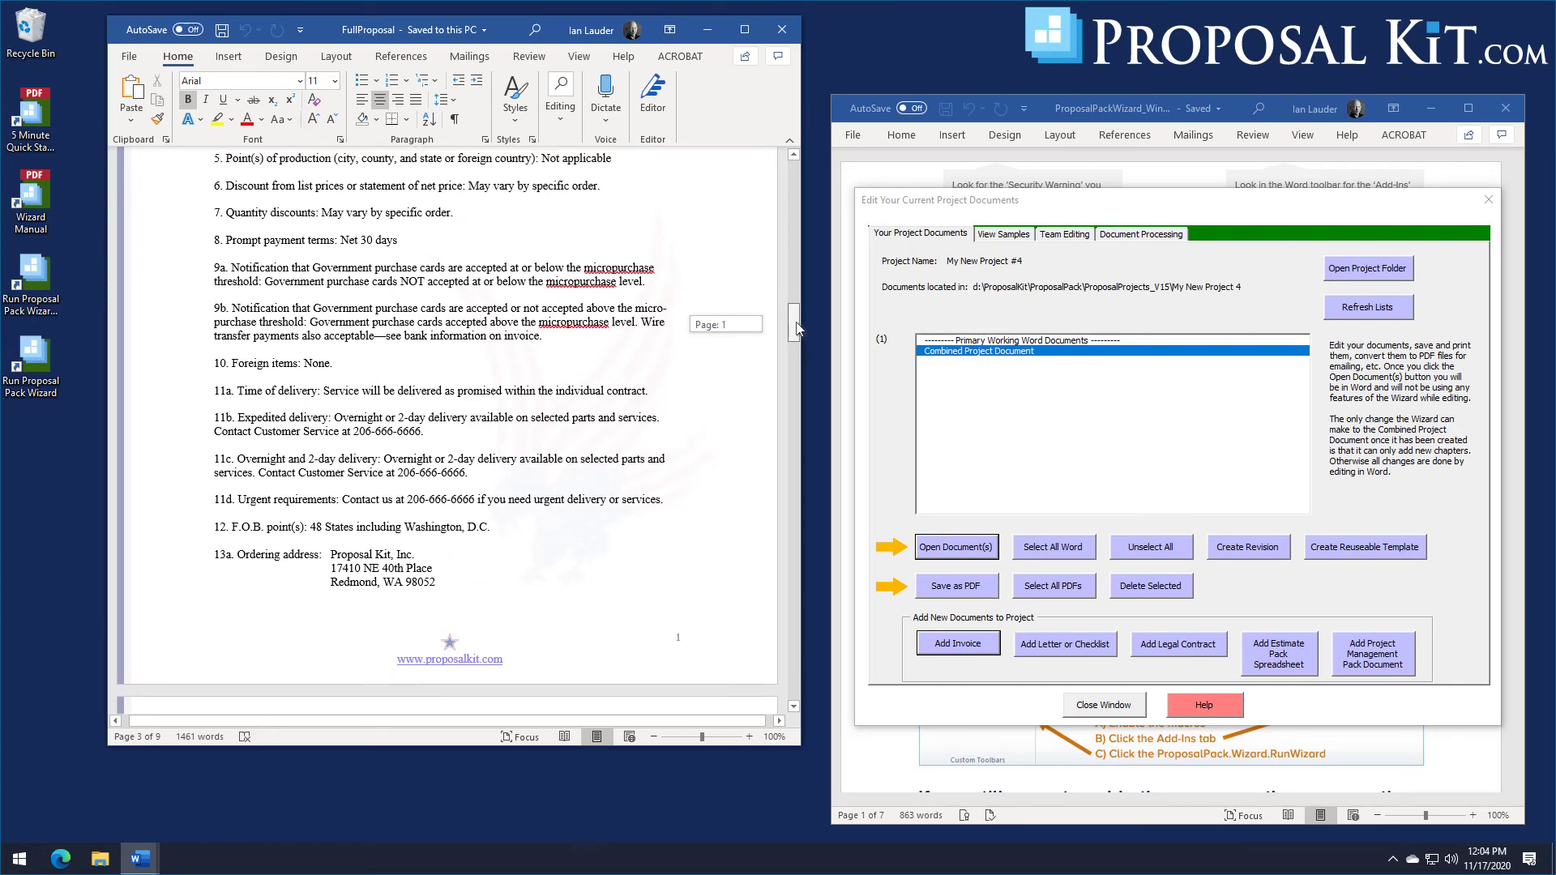
scroll(796, 327, "down", 2)
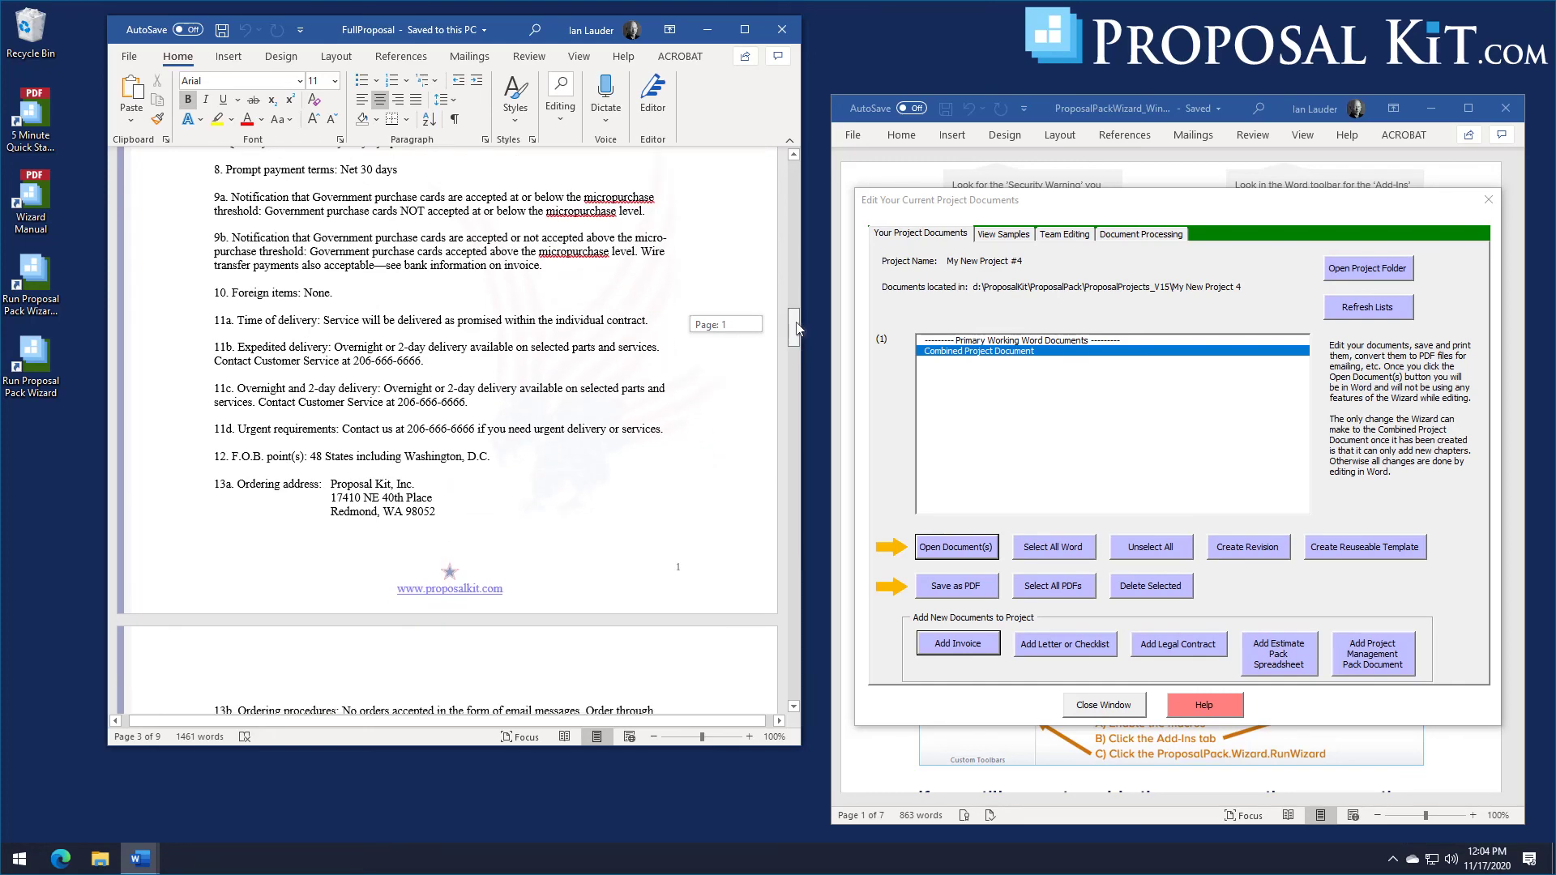
left_click_drag(797, 327, 798, 169)
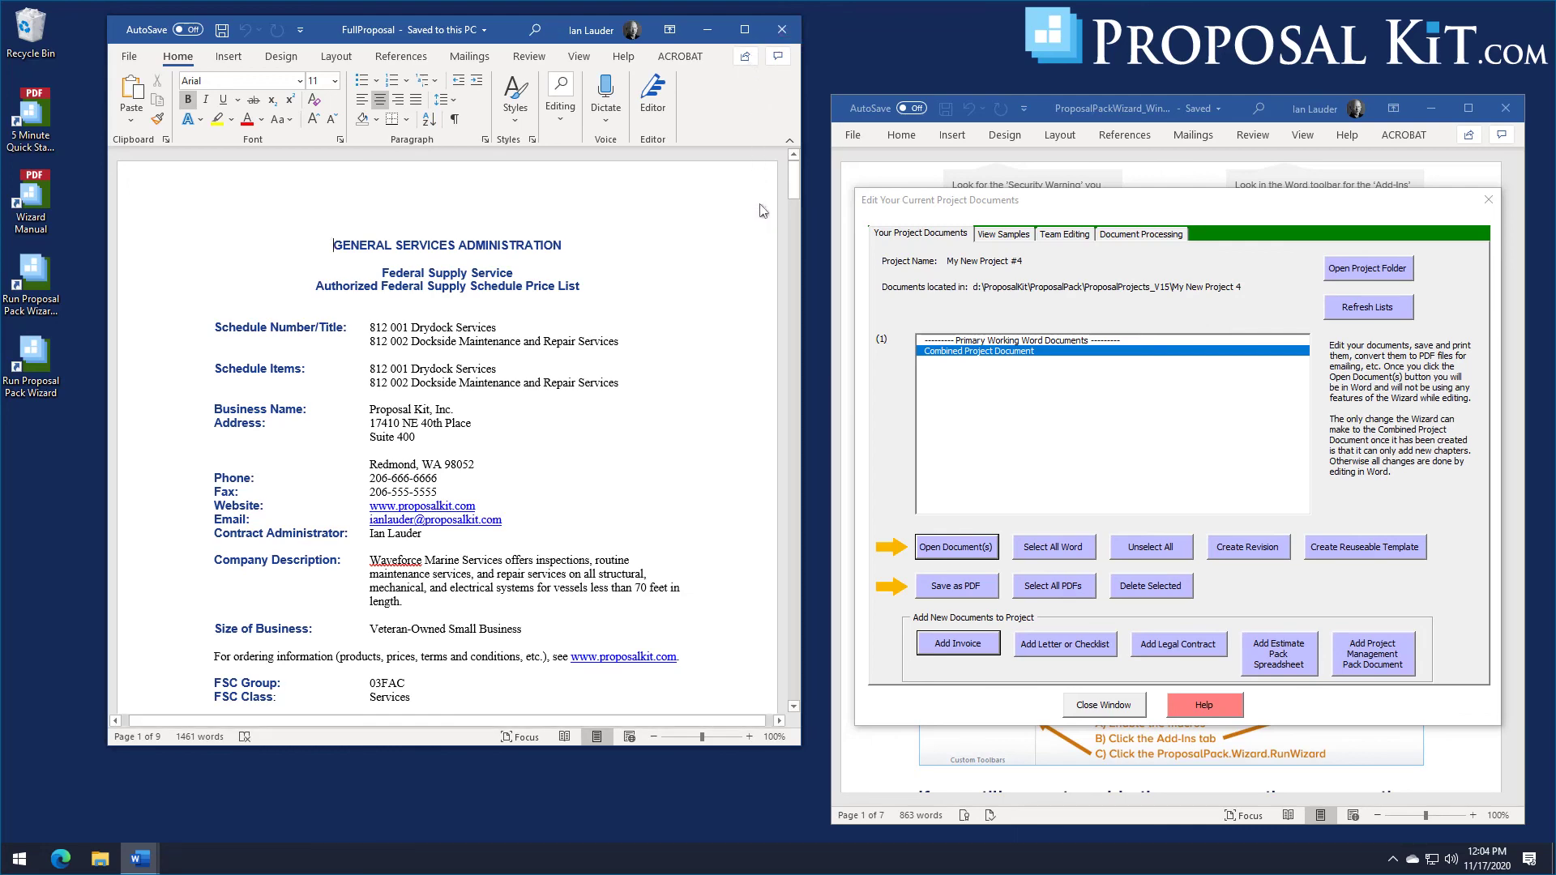
left_click(782, 29)
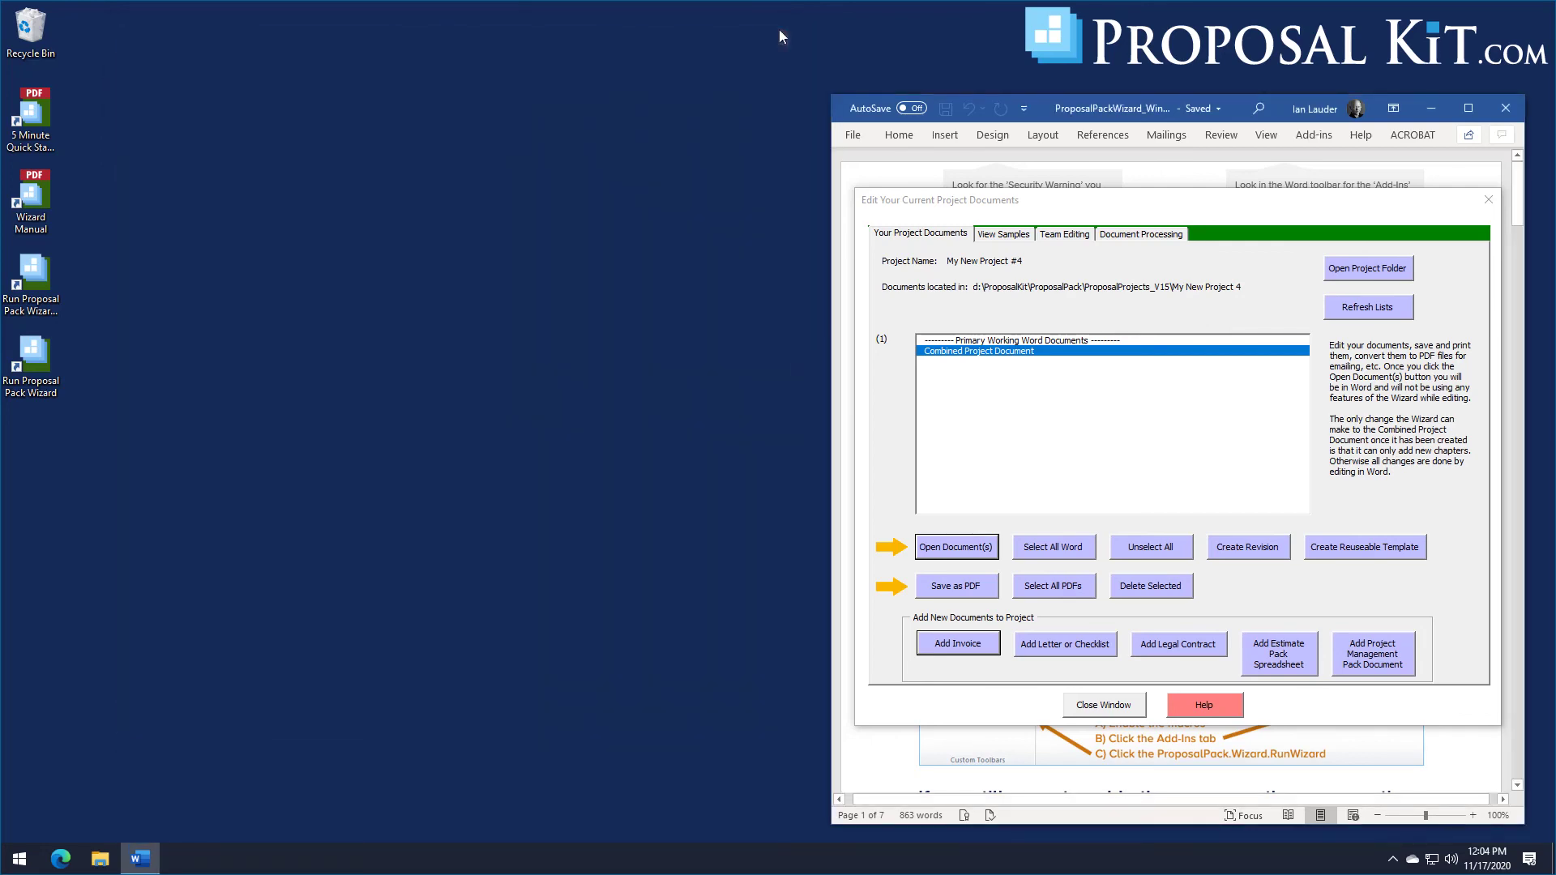